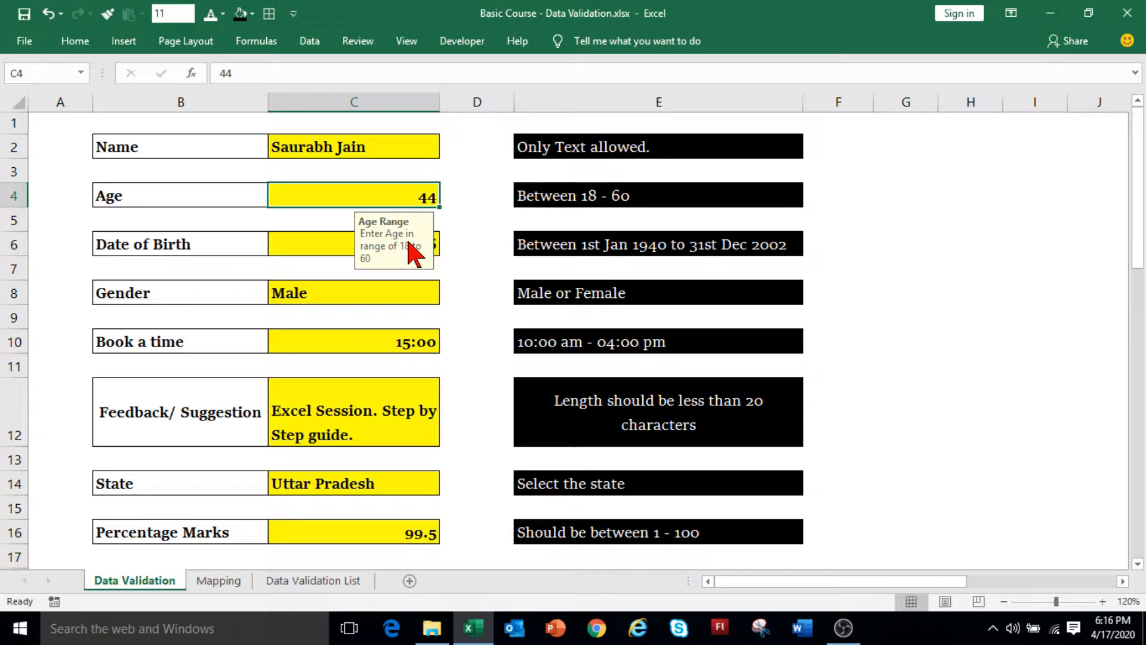
Enter 1 in the Age cell C4 to test the out-of-range age rule.
text(1)
key(Return)
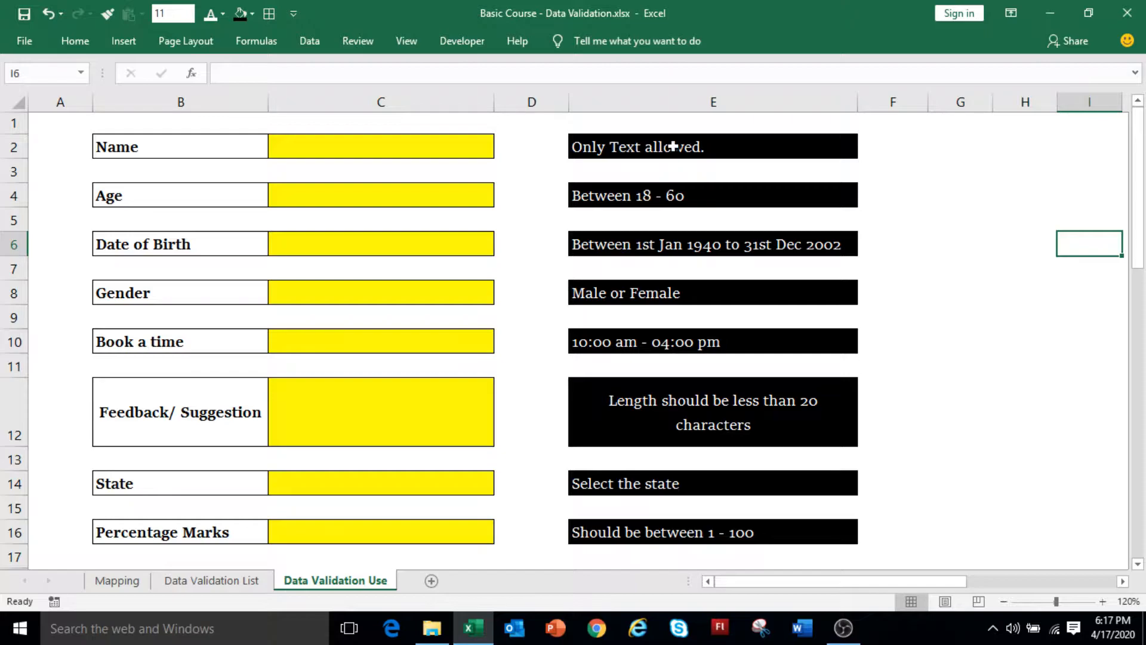
Give C2 a Custom validation rule using the formula =ISTEXT(C2).
click(331, 230)
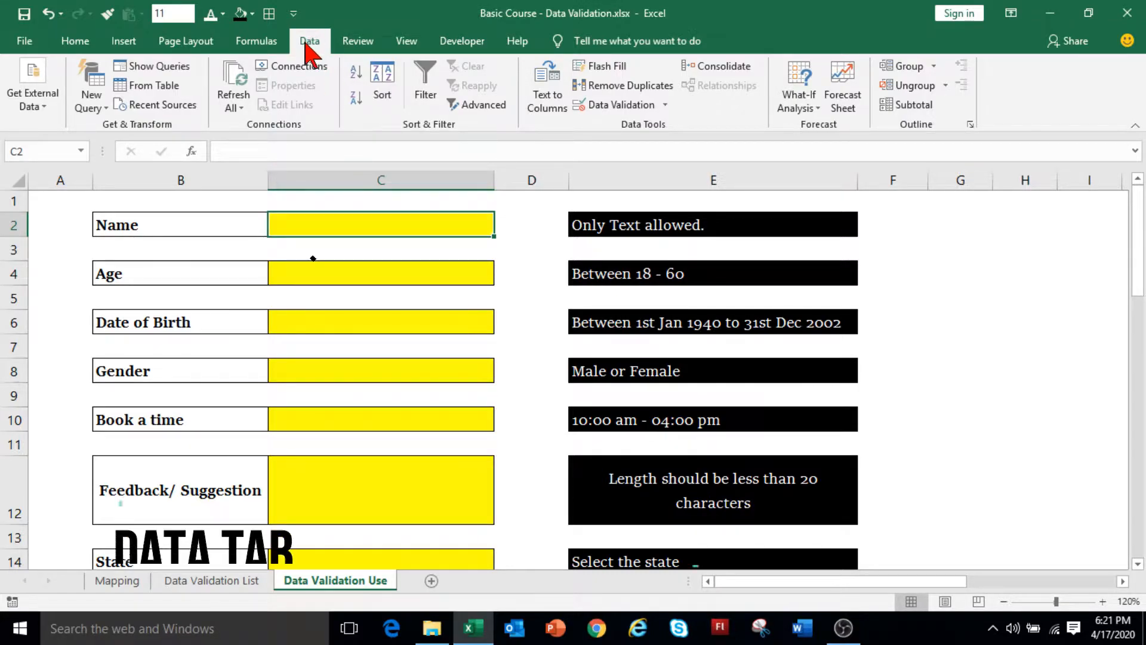
click(622, 107)
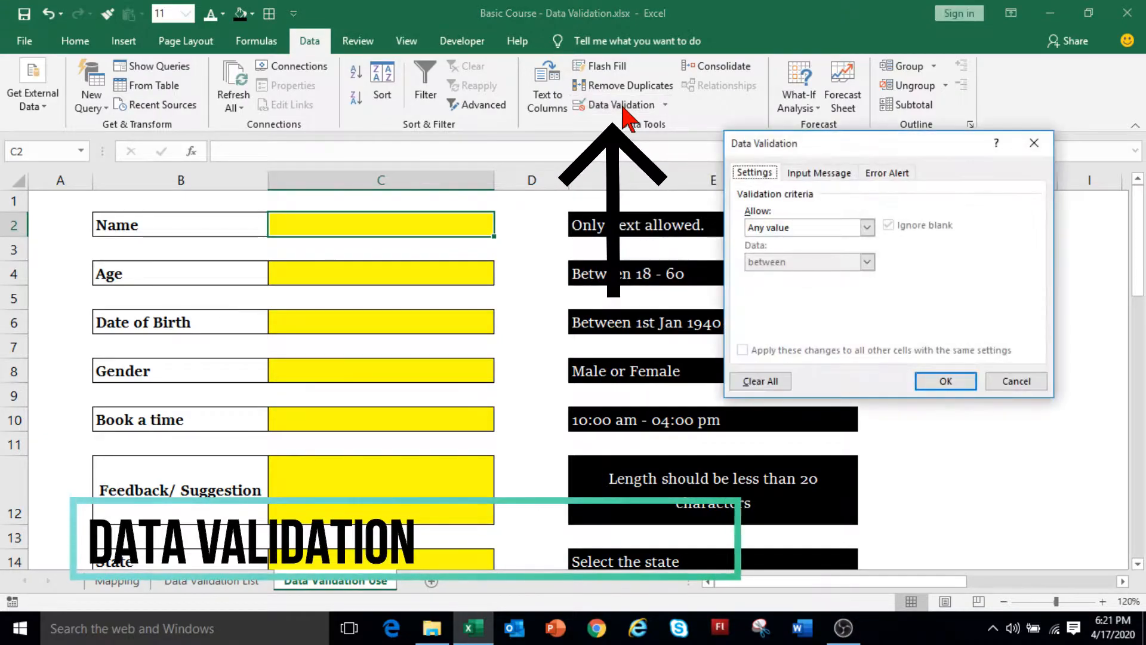
click(777, 227)
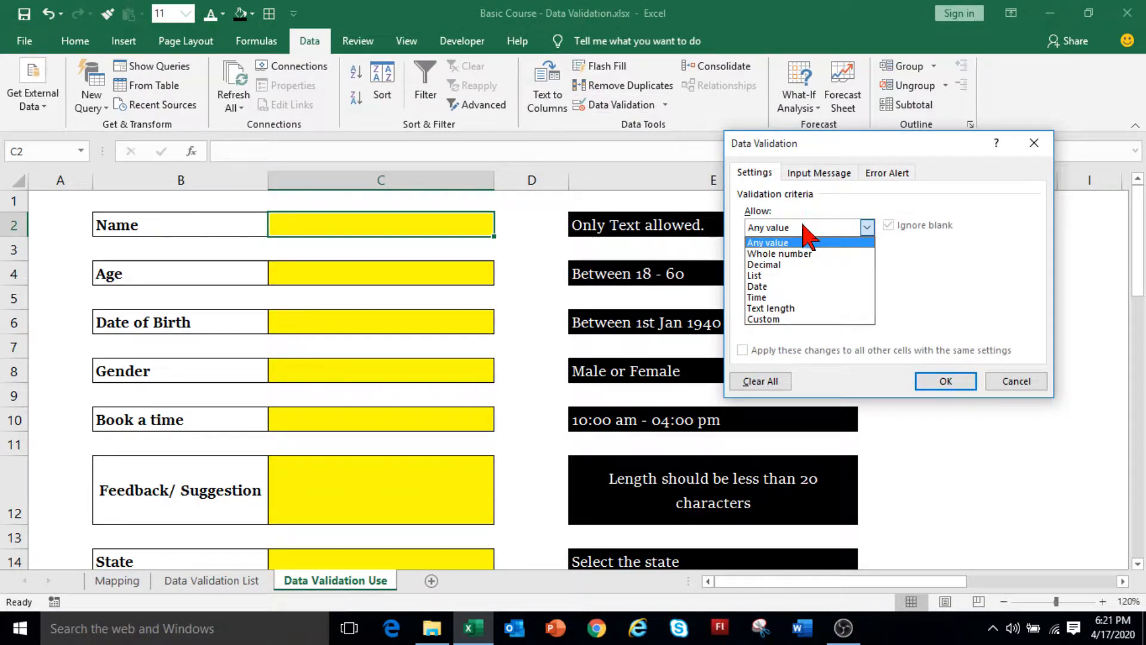
click(776, 319)
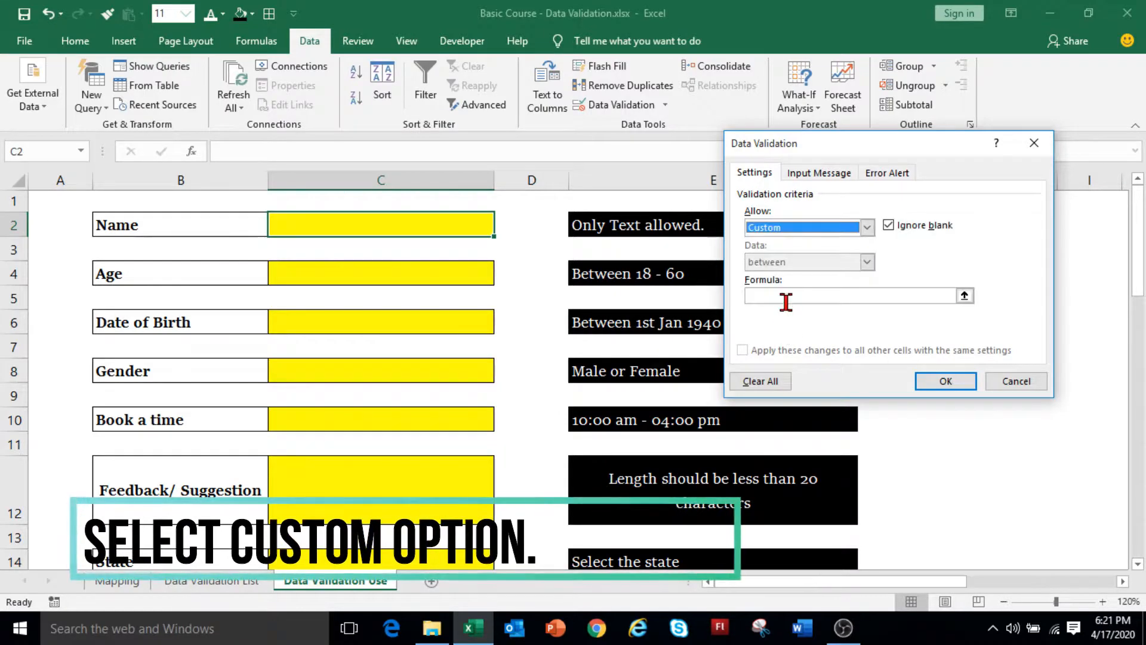
click(776, 297)
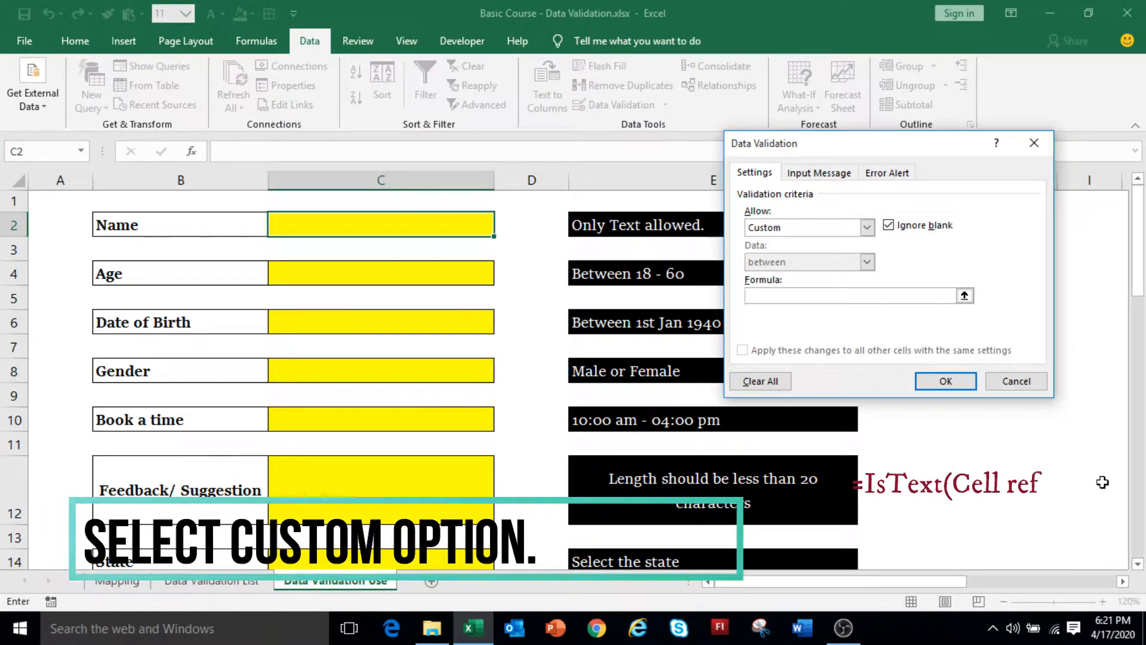
text(=istext()
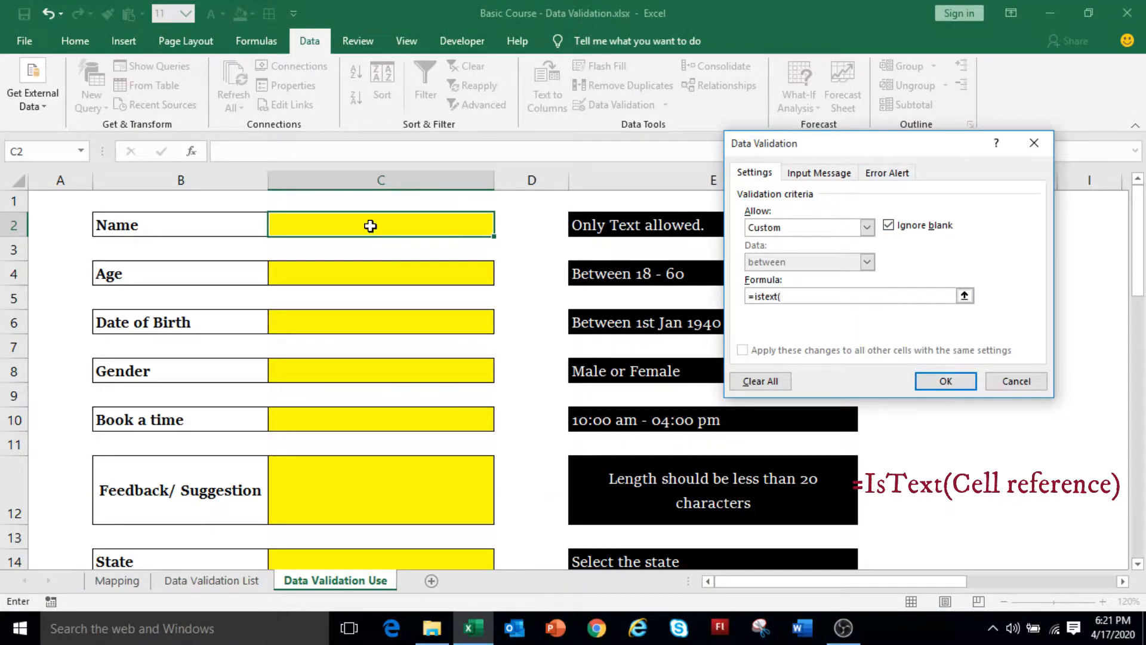
click(370, 226)
text())
click(946, 383)
text(1)
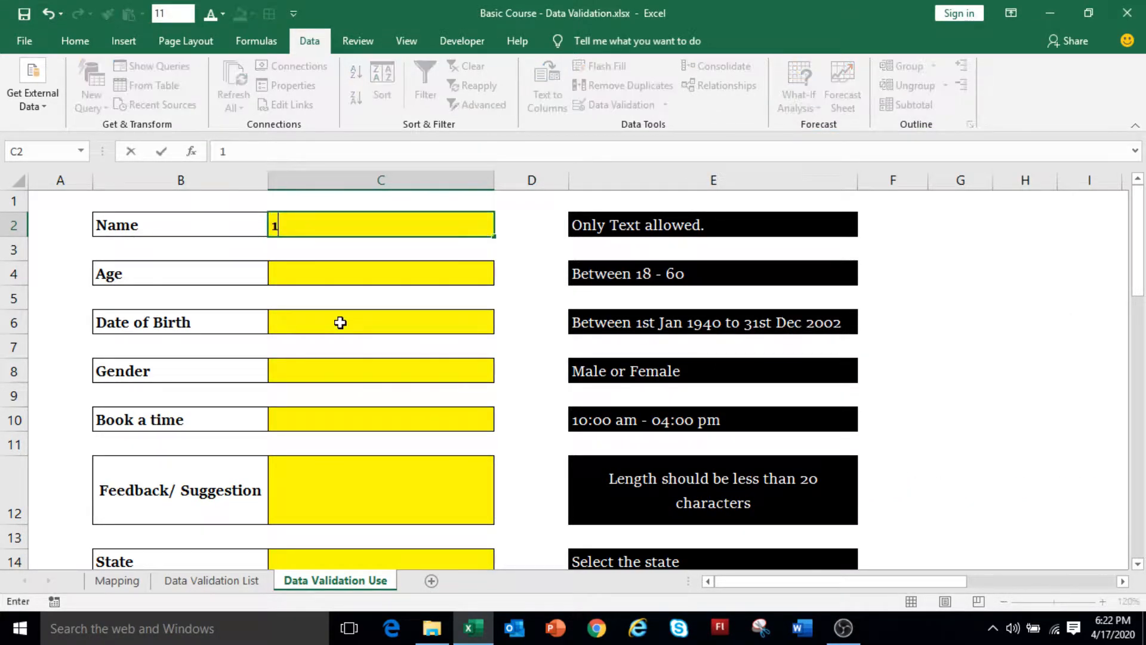
text(234)
key(Return)
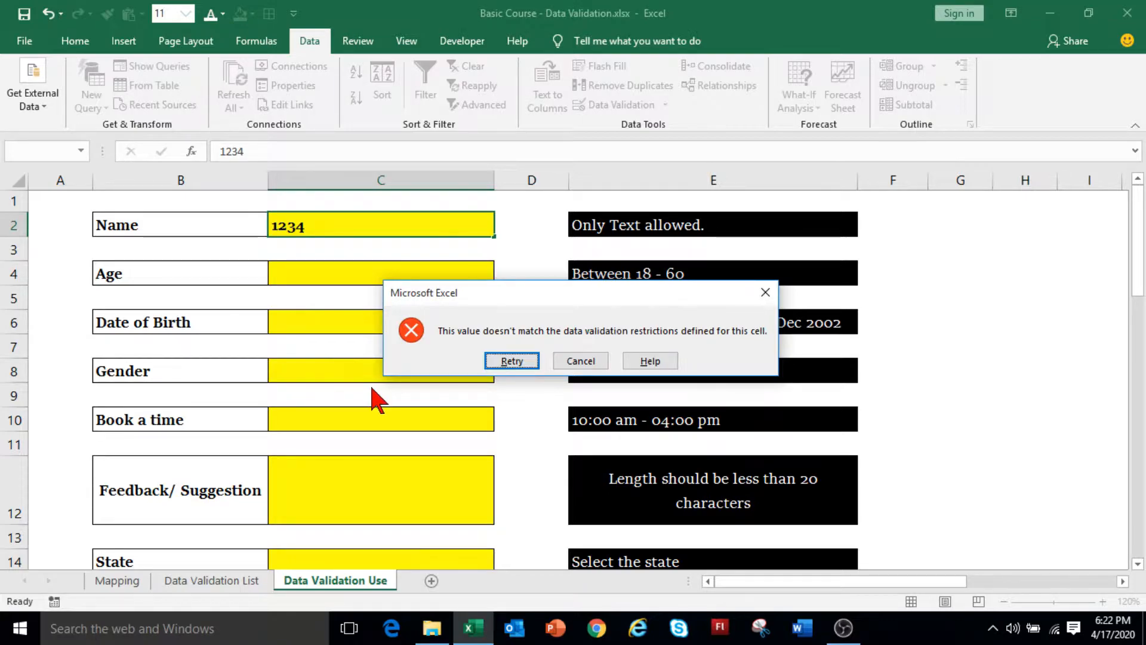
click(511, 362)
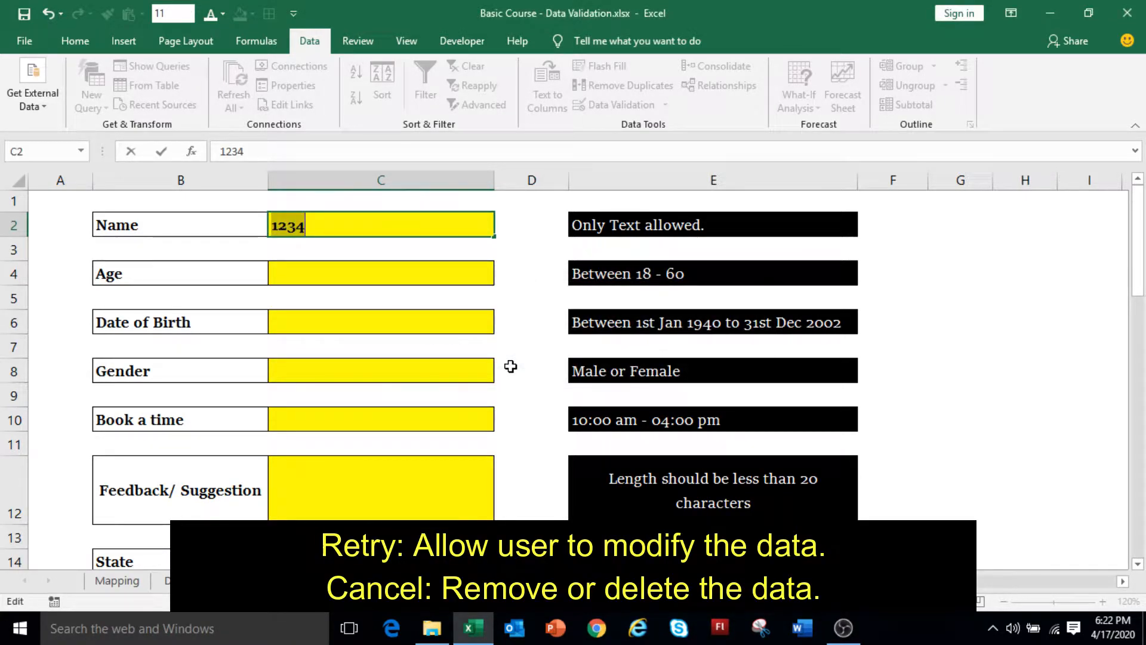
text(234)
key(Return)
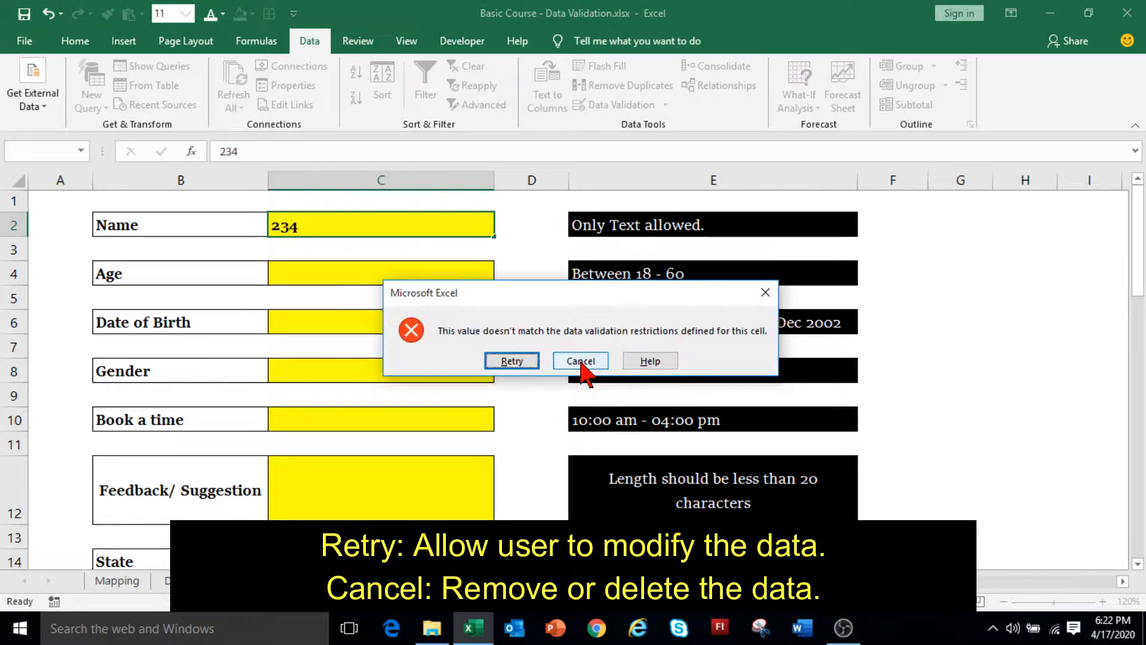
click(581, 362)
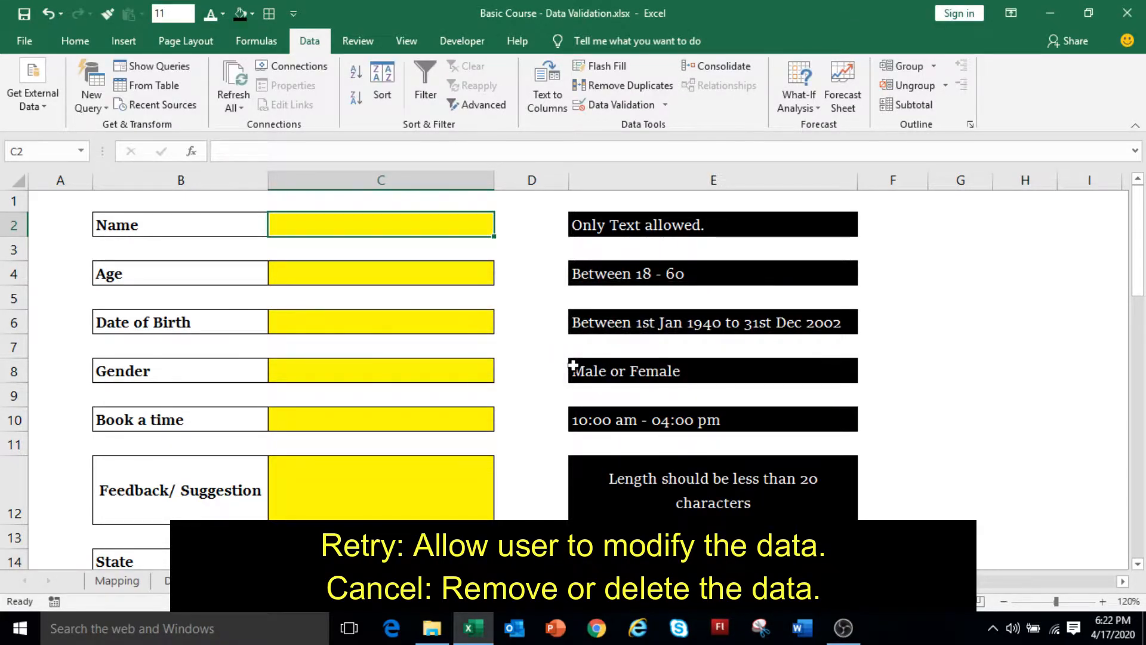
text(1234)
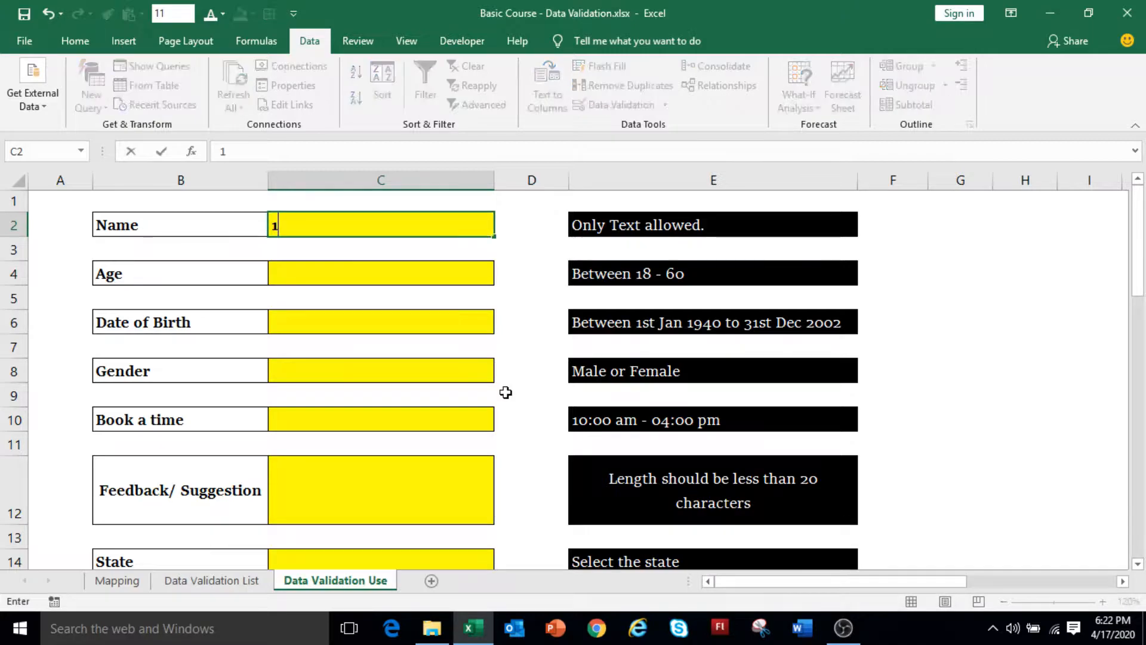
key(Return)
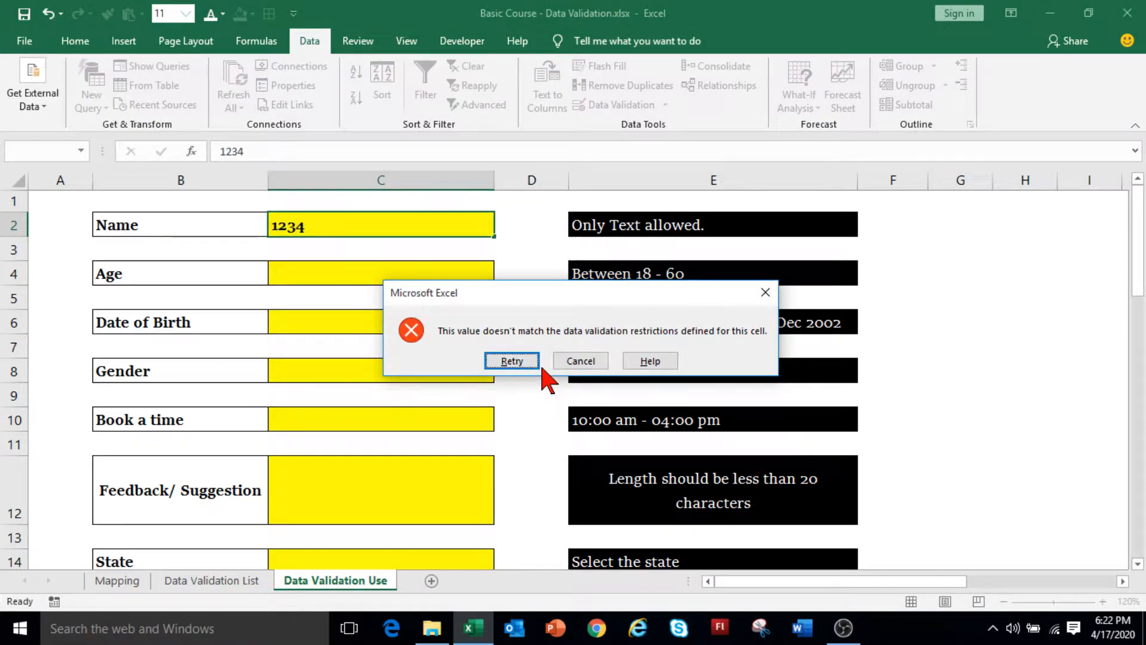
click(575, 366)
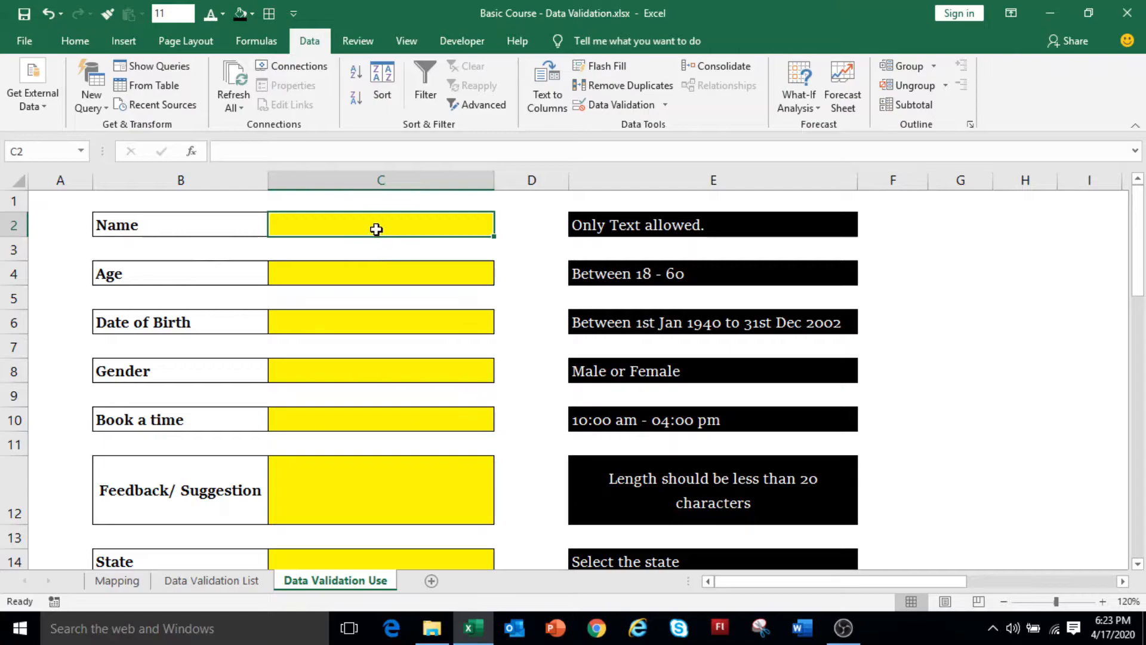
Add an 'Enter Name' input message to C2 reading 'Only Text is allowed'.
click(615, 106)
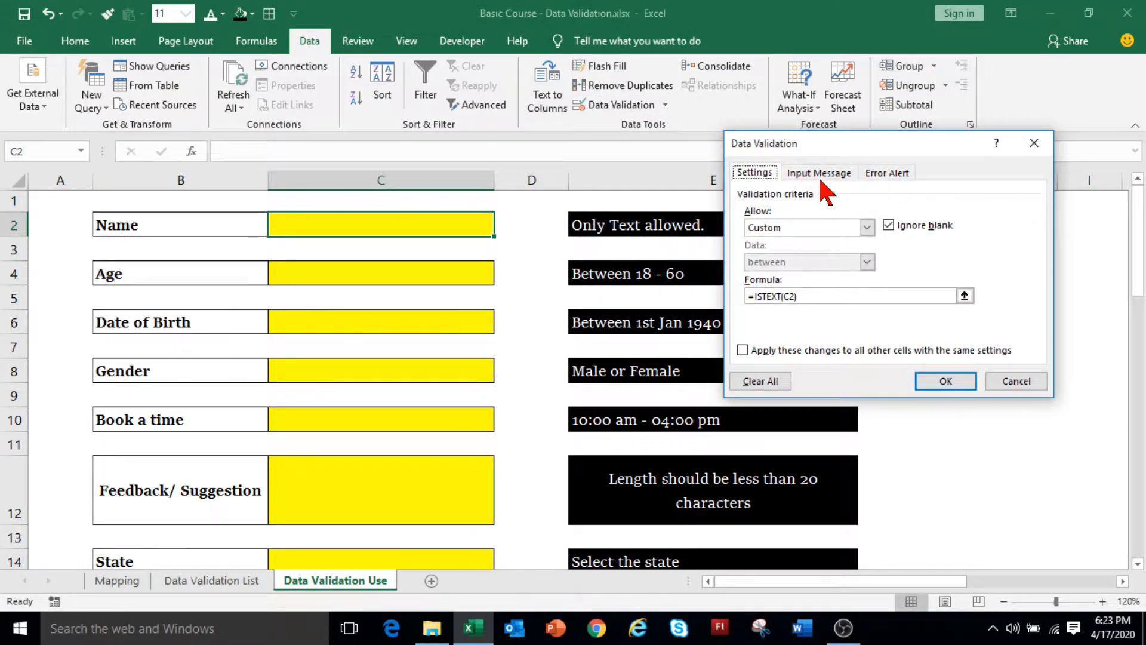
click(823, 174)
click(892, 173)
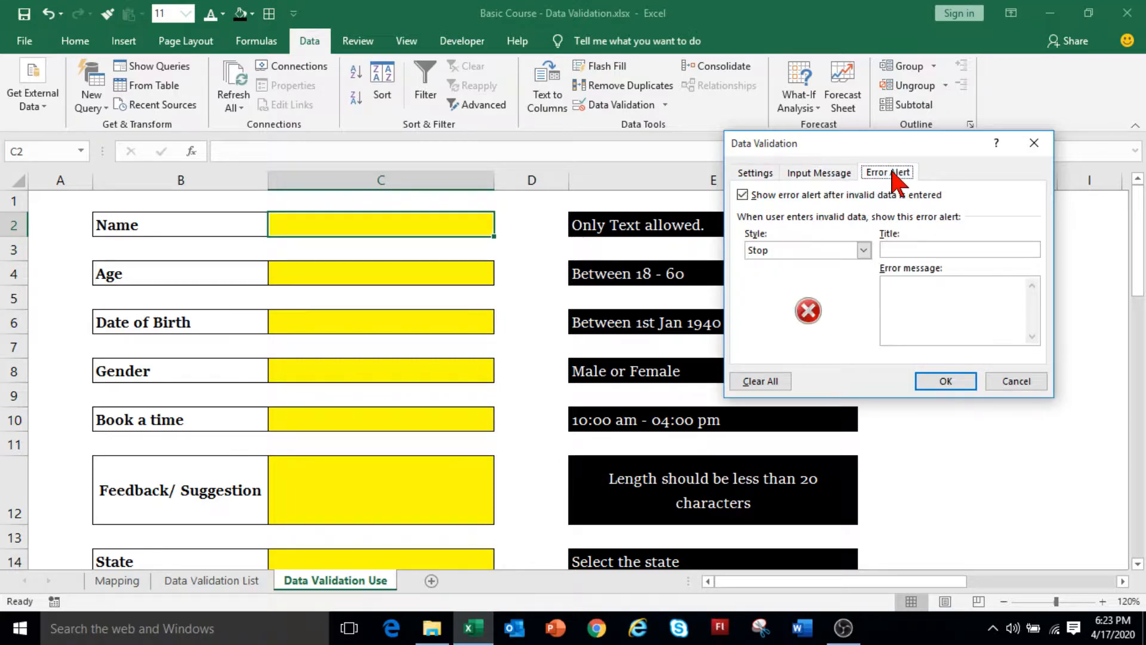
click(834, 174)
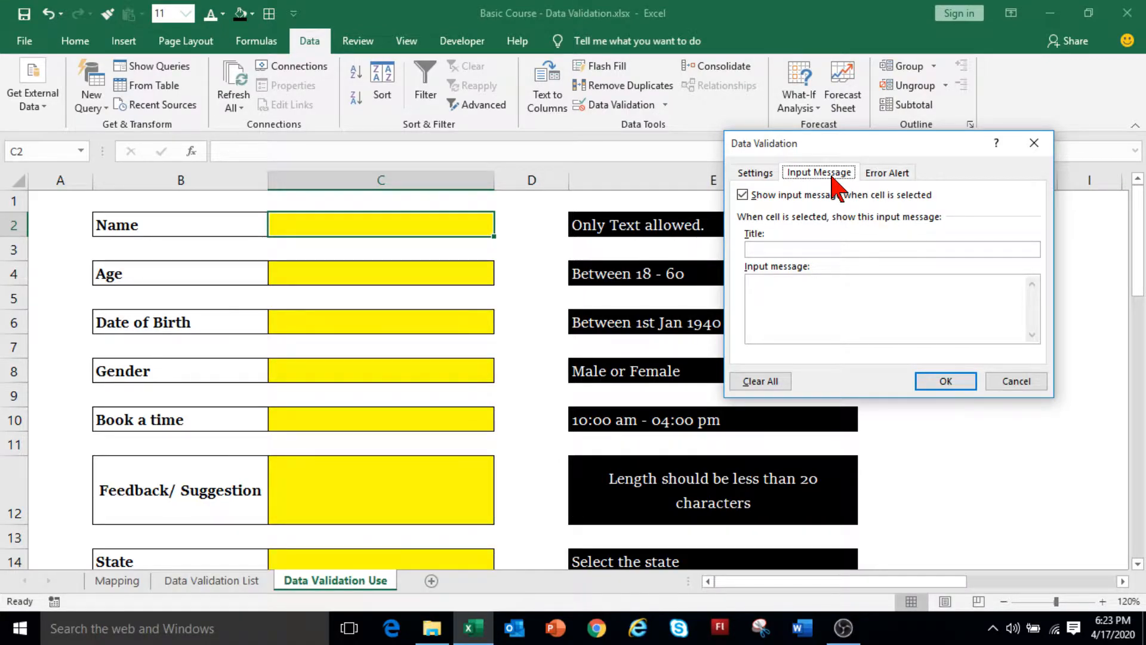
click(816, 247)
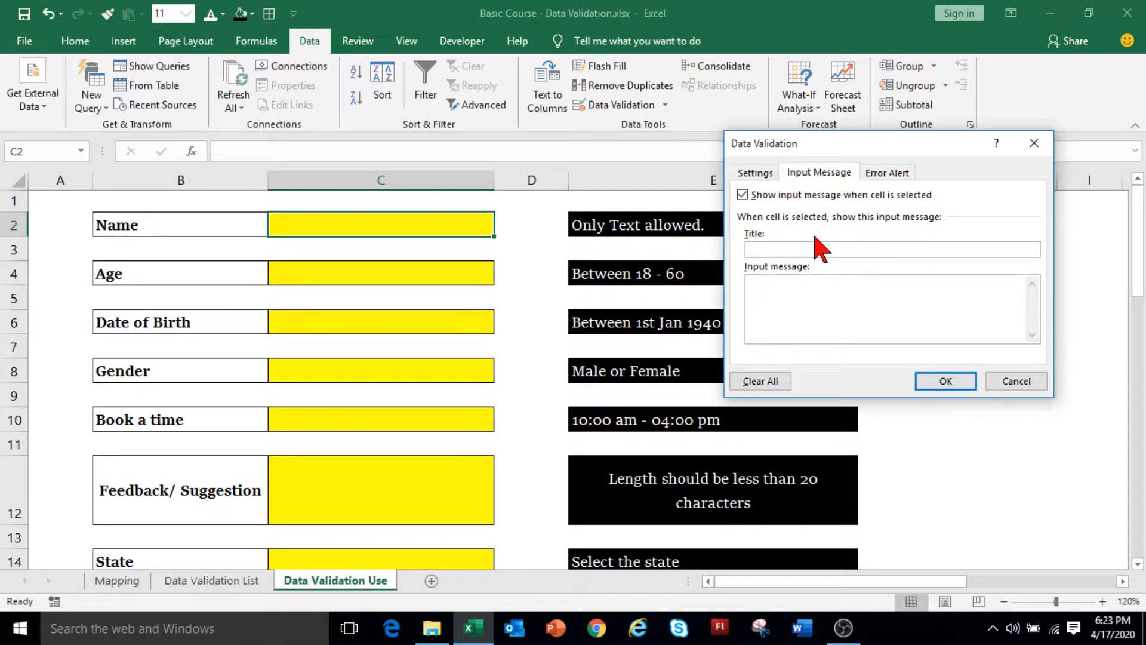
text(En)
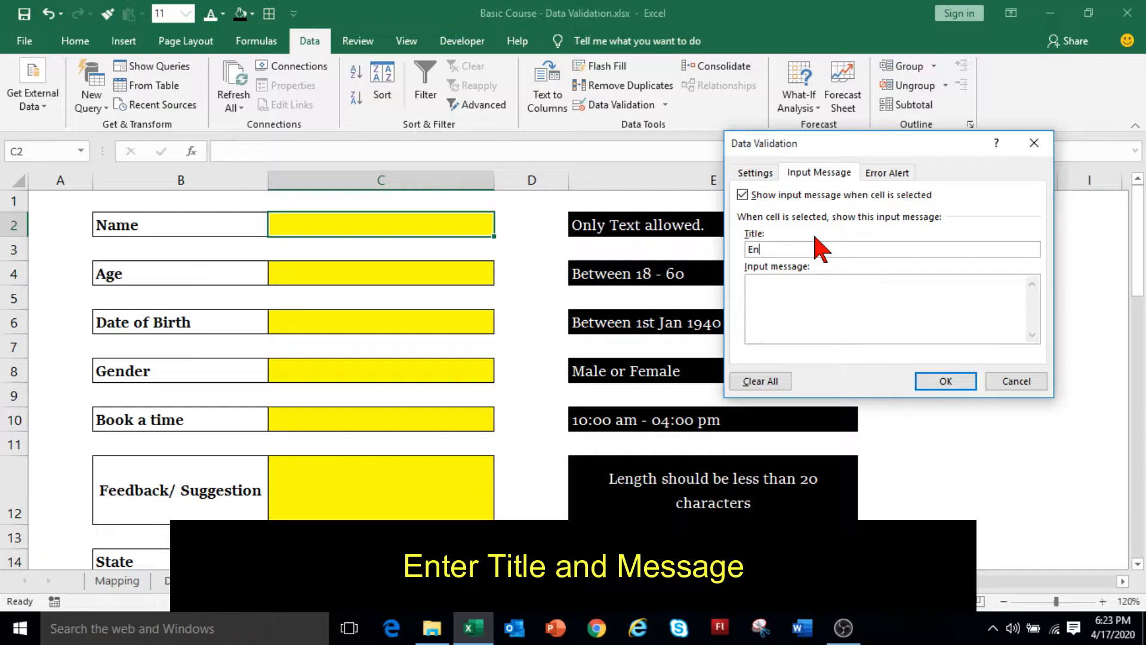
text(ter Name)
click(816, 292)
text(Only Text is allowed.)
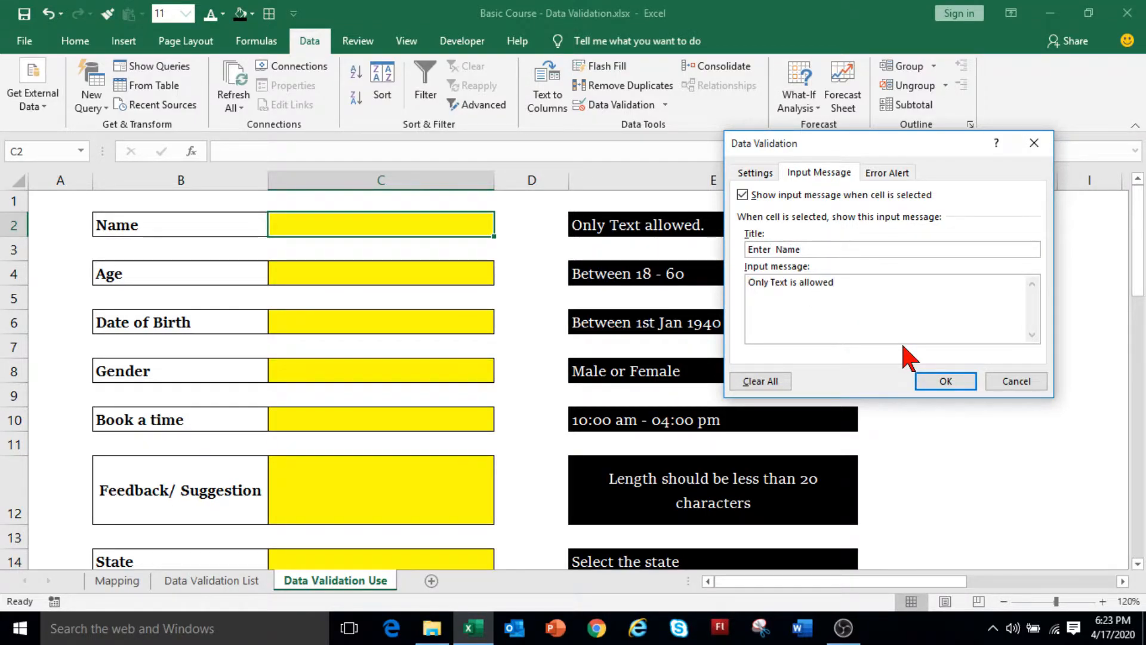
Set a Stop error alert titled 'Invalid Name' with message 'Only Text is allowed'.
click(887, 173)
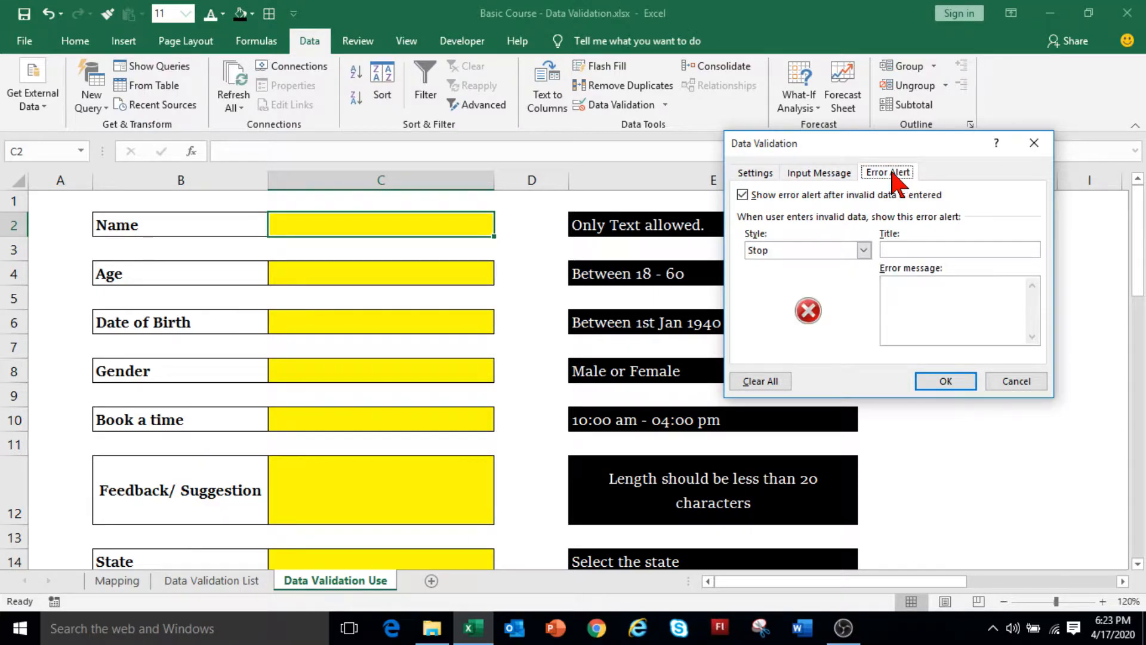
click(799, 251)
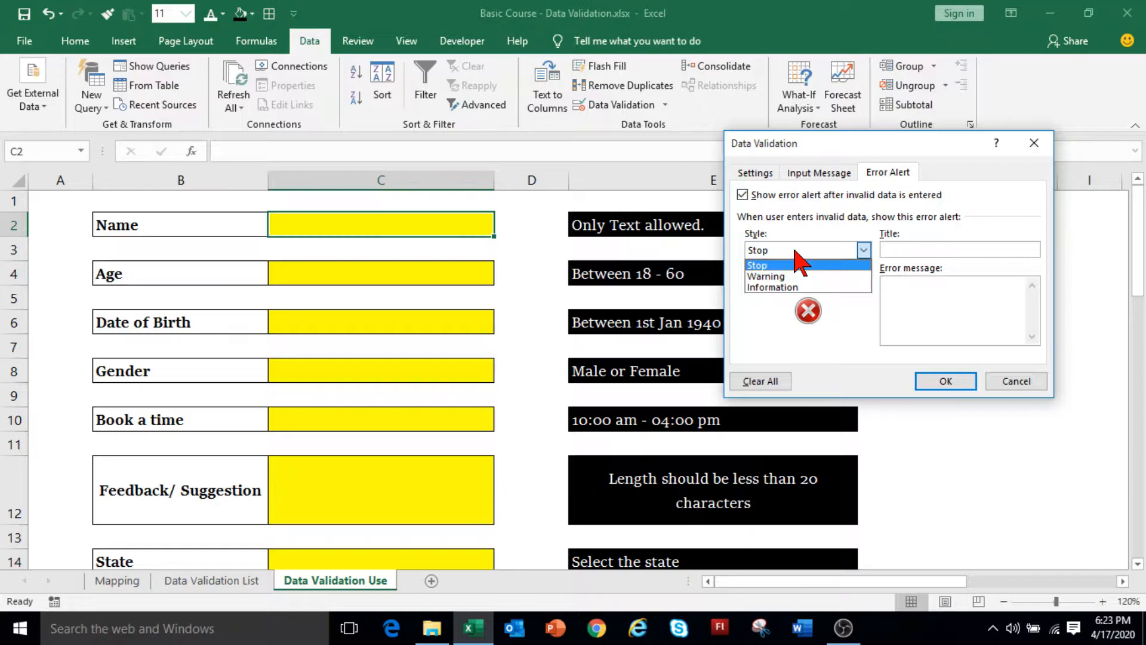
click(798, 265)
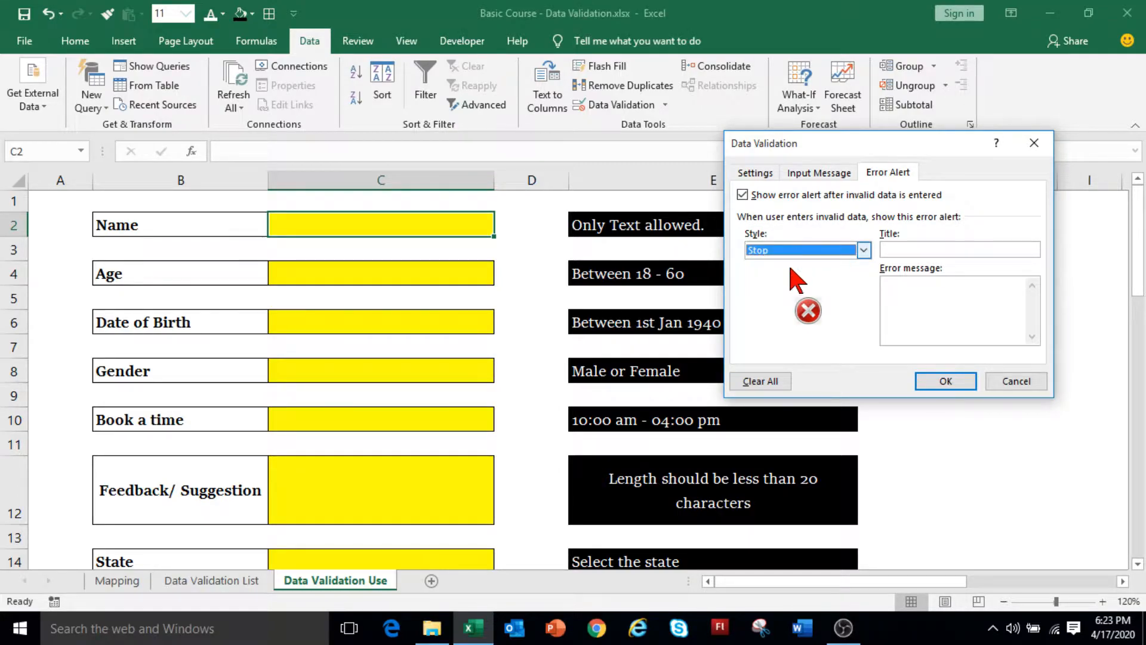
click(889, 250)
text(Invalid Name)
click(961, 288)
text(Only)
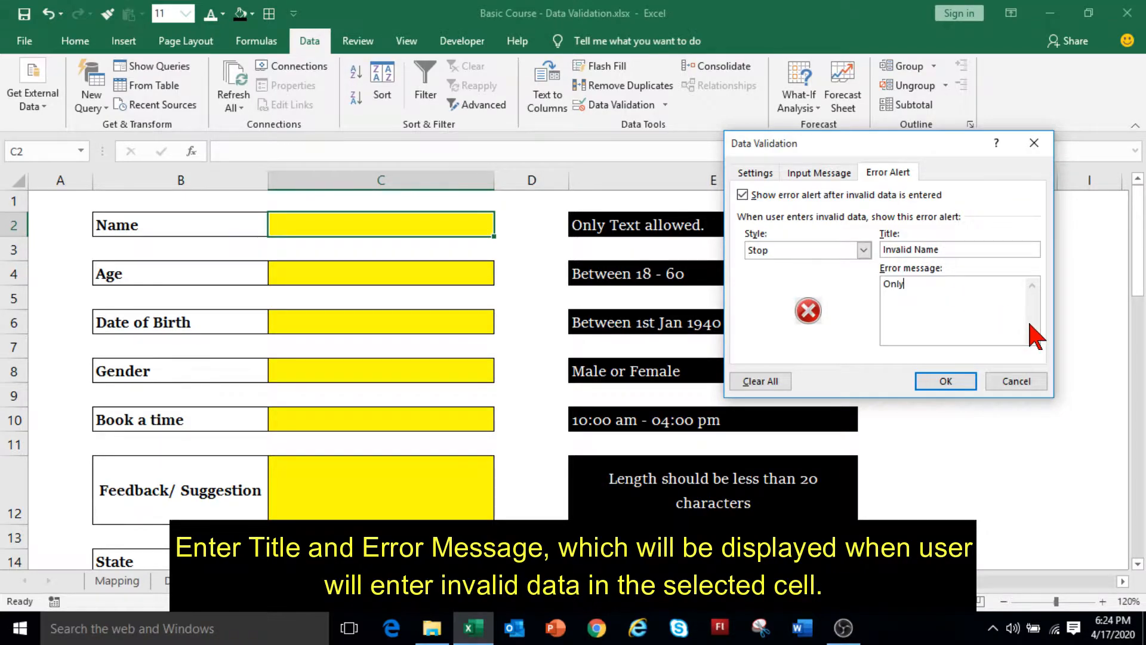
text( Text is allowed.)
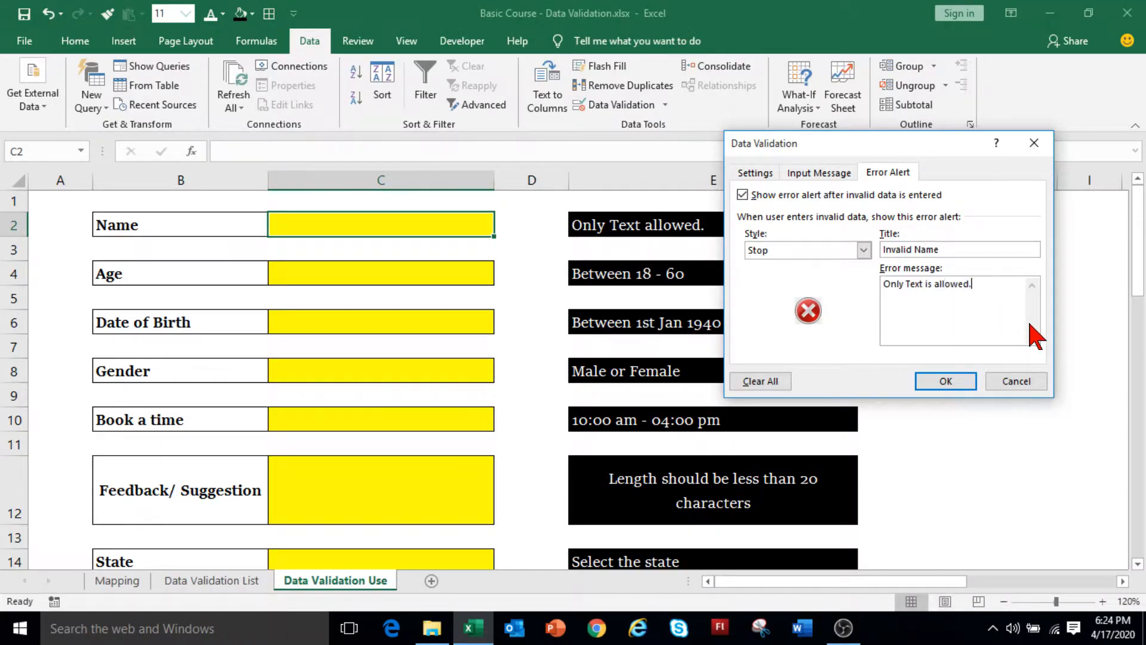
click(945, 381)
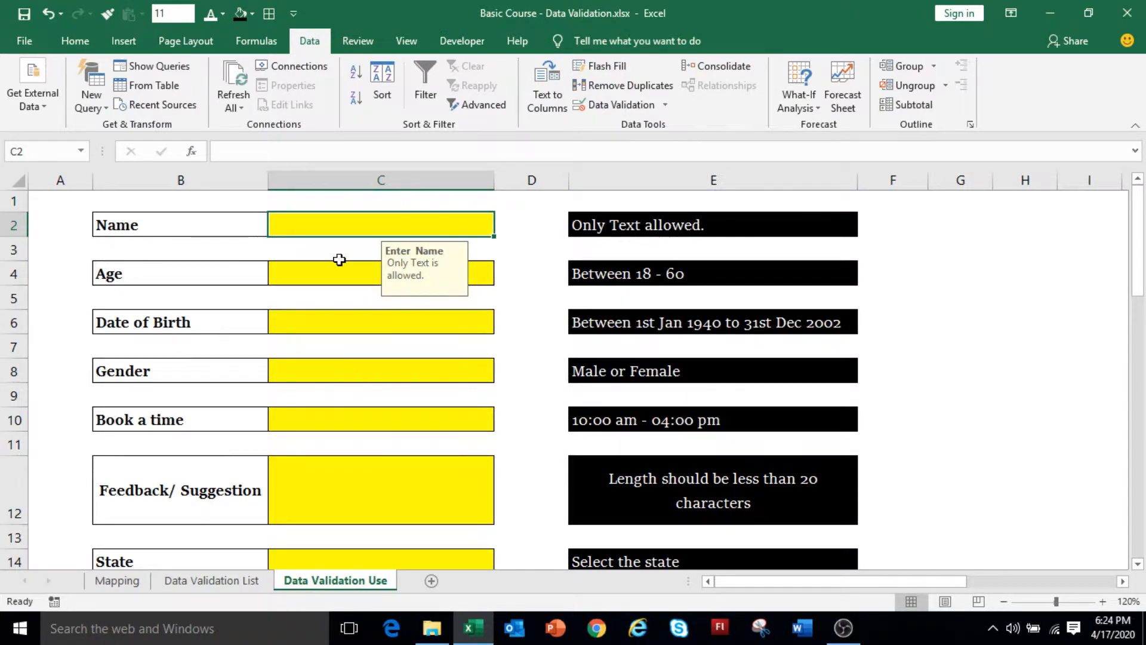
Enter 123 in C2 and cancel the resulting Invalid Name alert.
text(123)
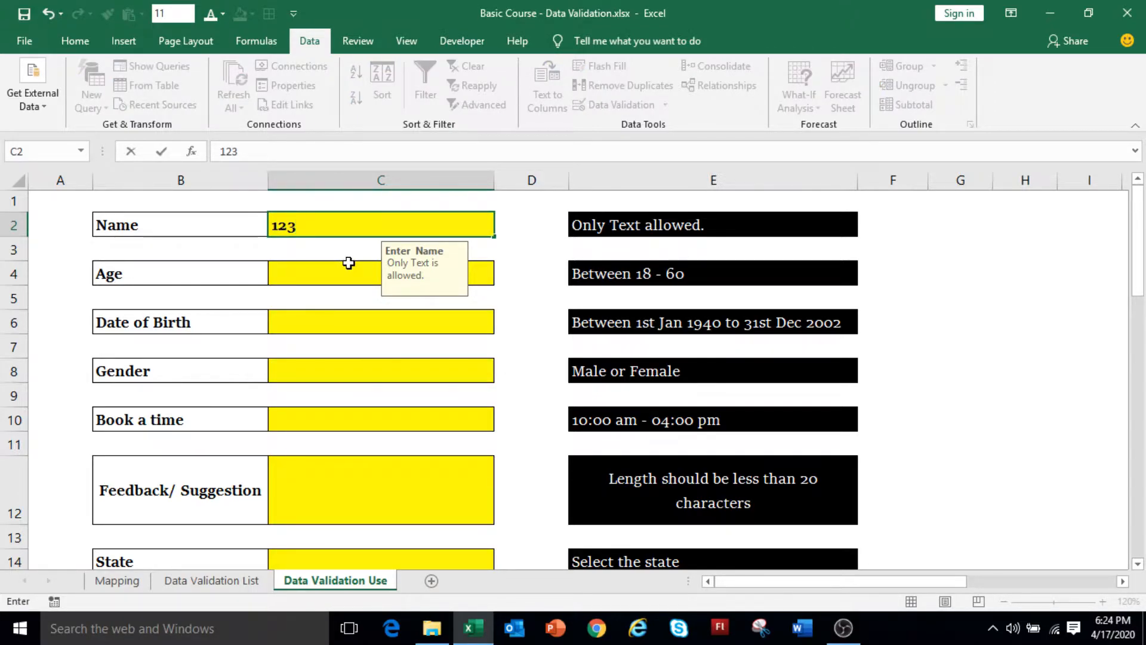
key(Return)
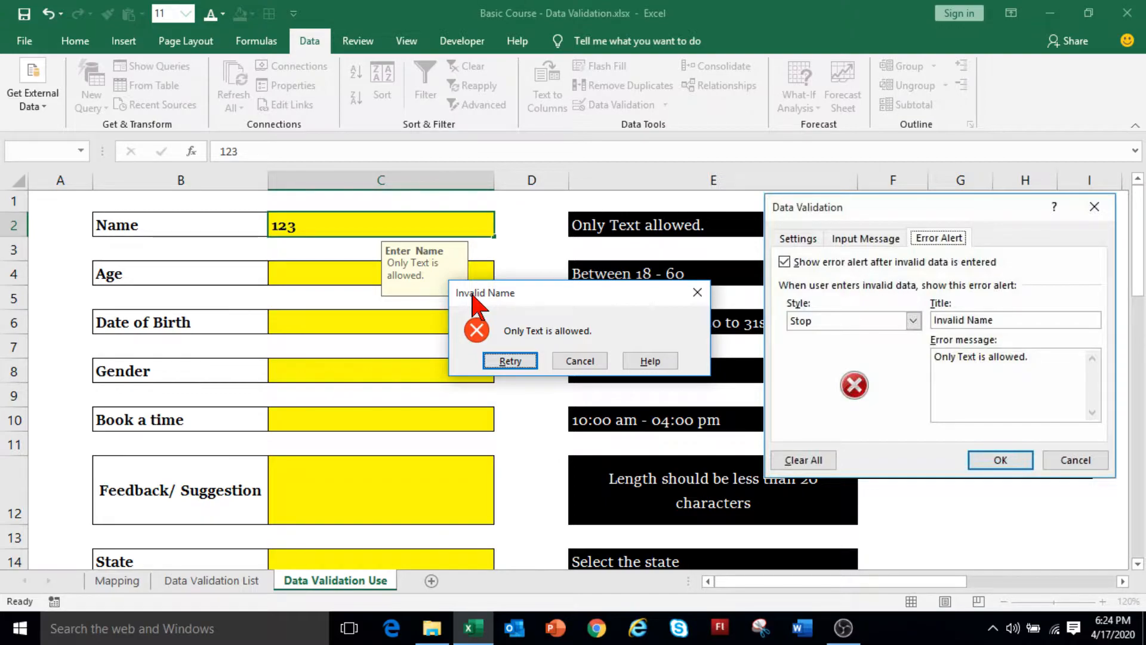
click(574, 361)
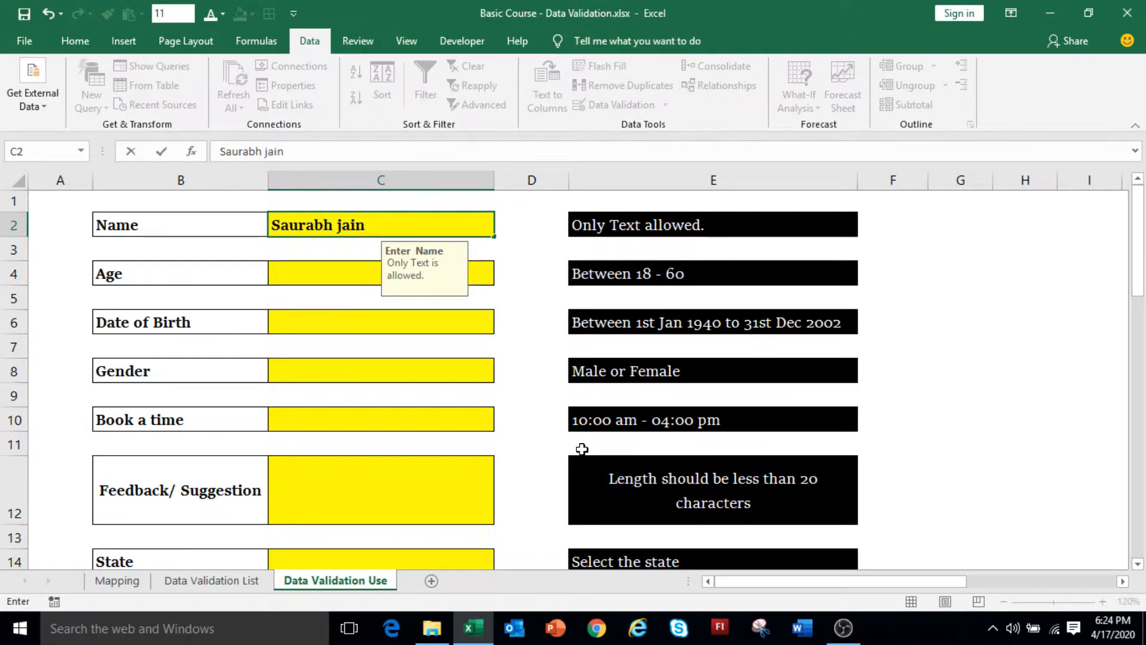
Fill the Name cell C2 with a person's full name, then select the Age cell C4.
key(Return)
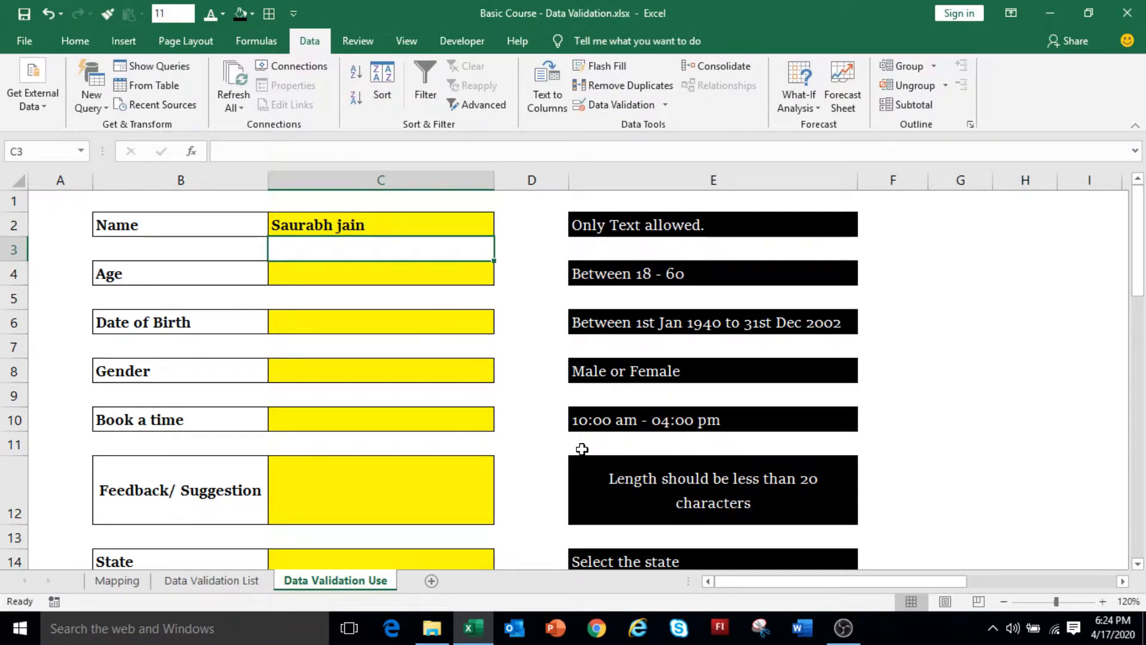
click(354, 281)
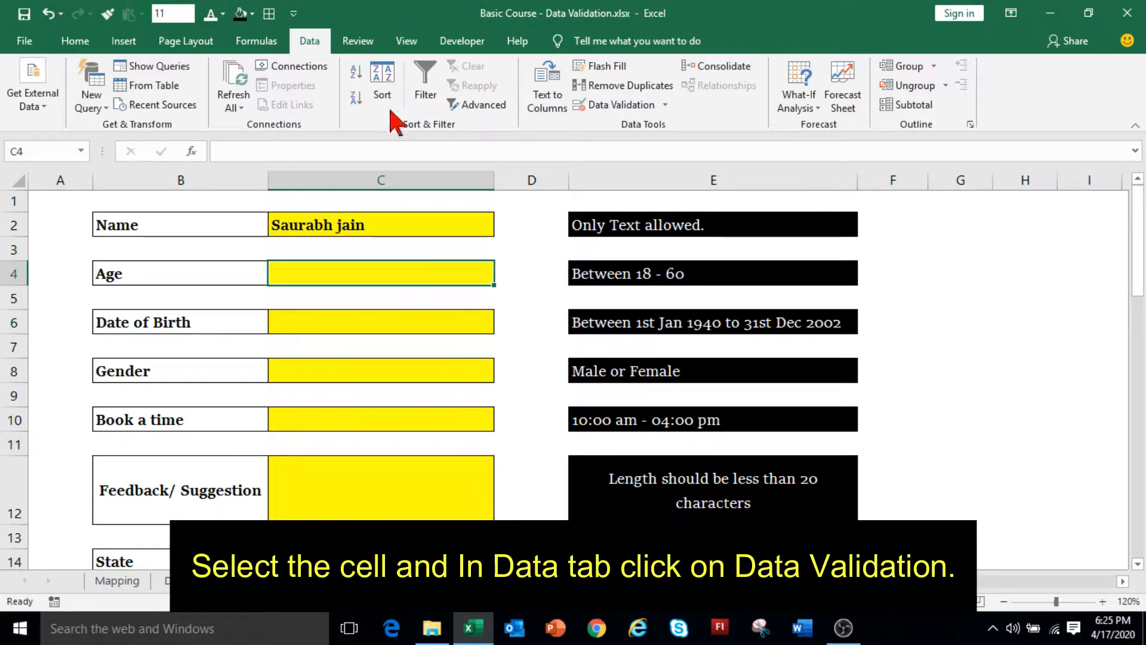
Set C4's validation to Whole number, between, minimum 18 and maximum 60.
click(623, 107)
click(756, 172)
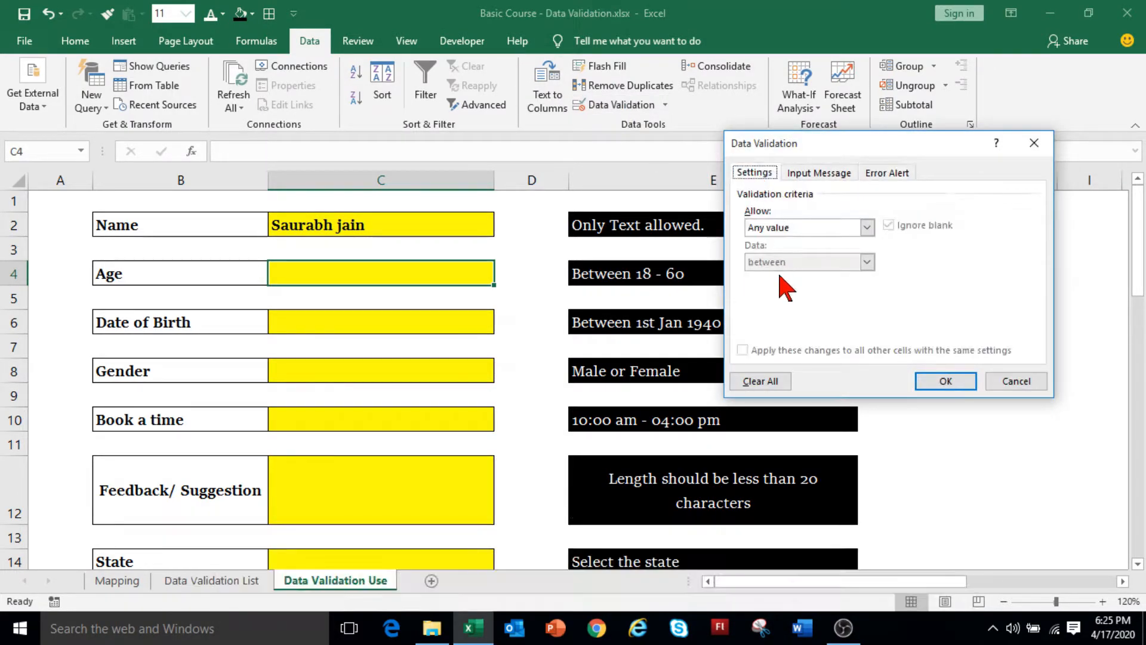
click(793, 228)
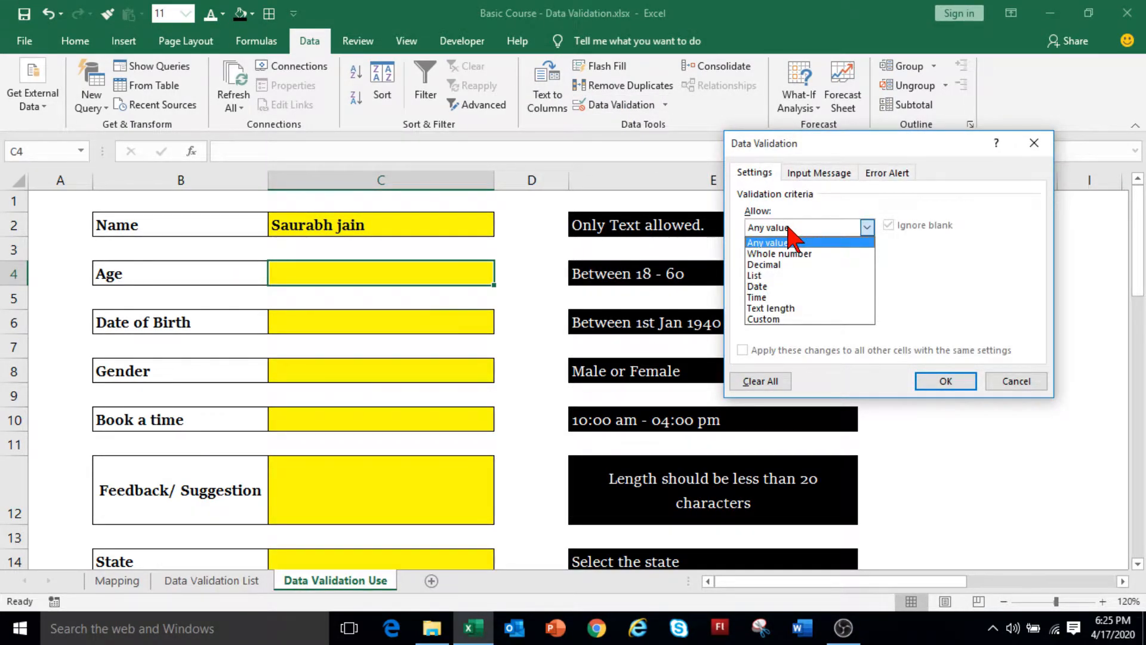
click(813, 253)
click(781, 263)
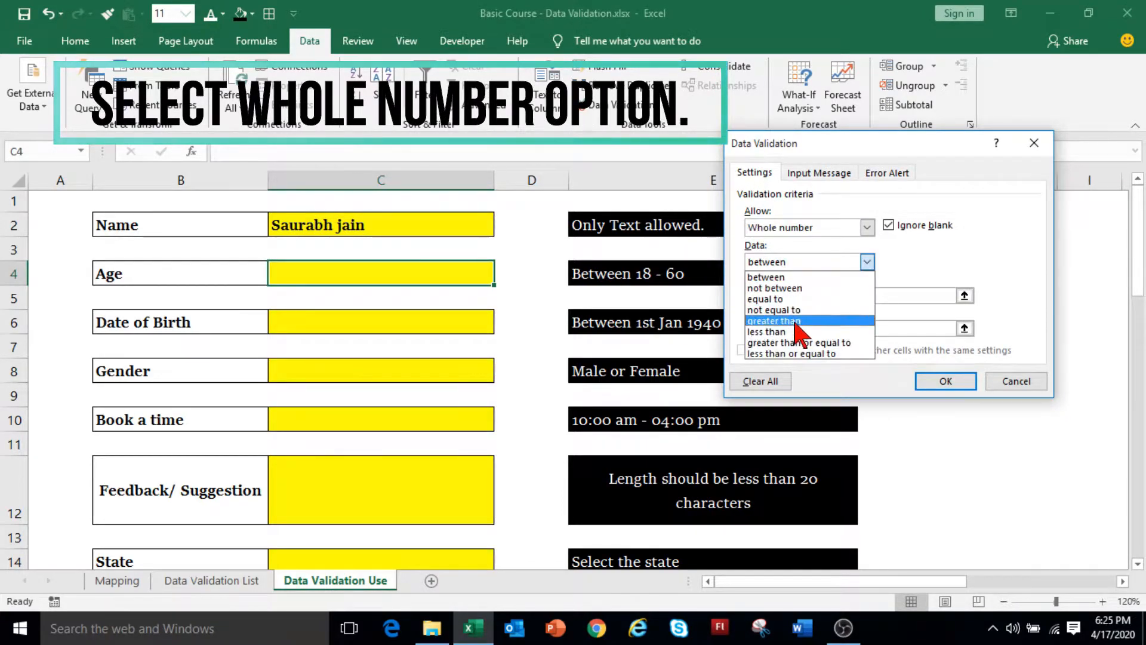
click(793, 278)
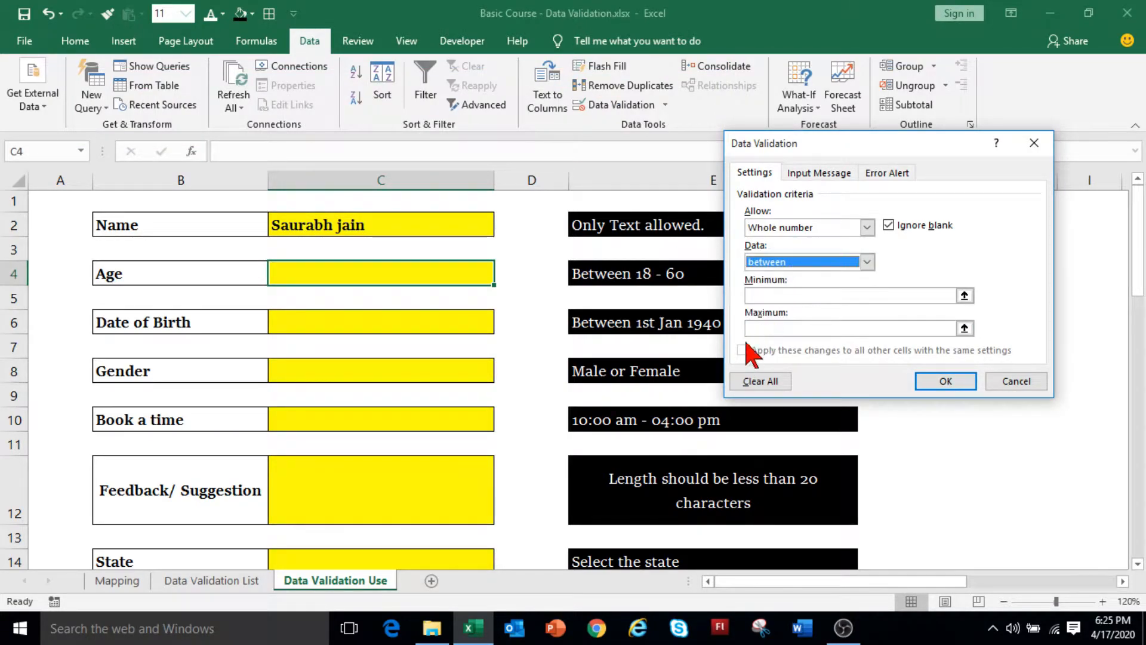
click(766, 296)
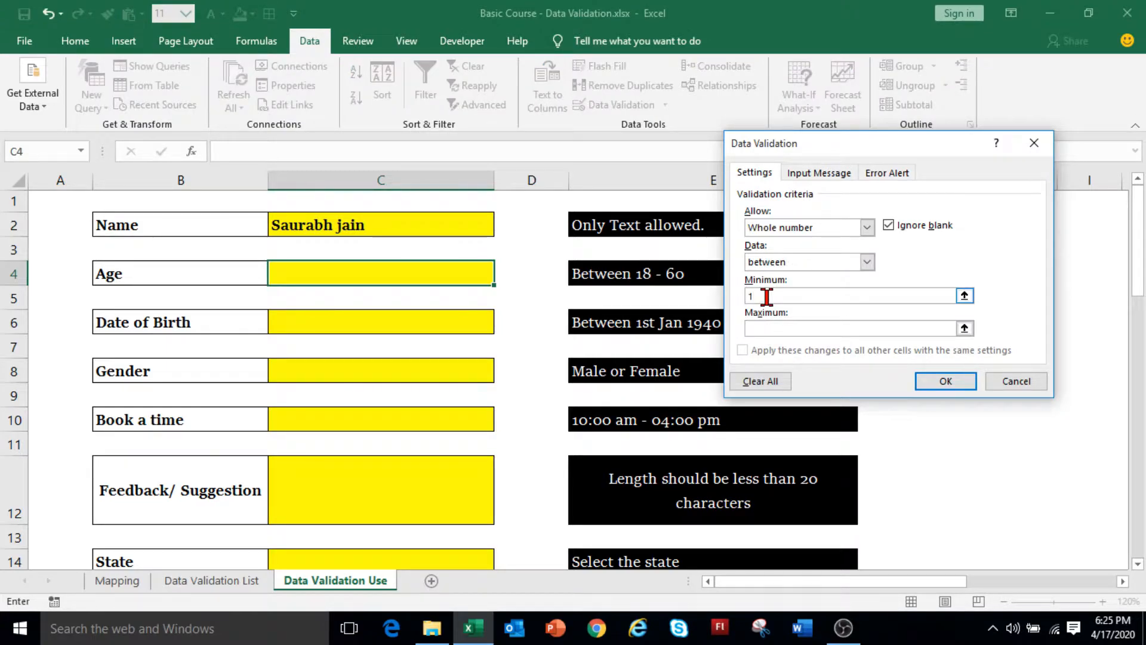
click(758, 329)
text(6)
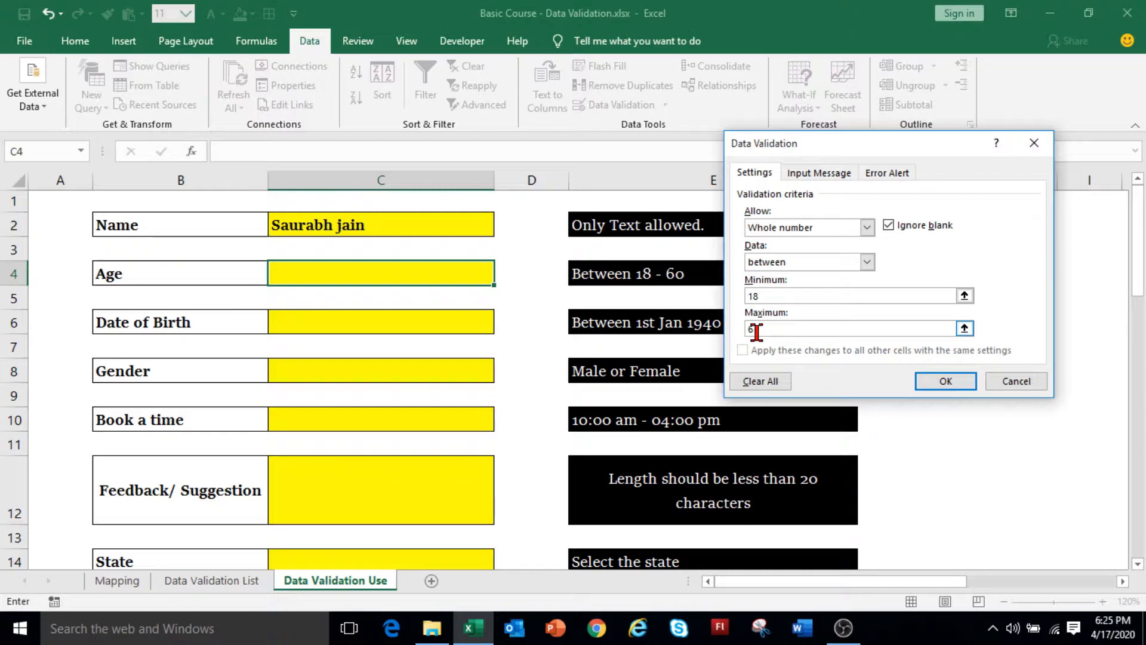
text(0)
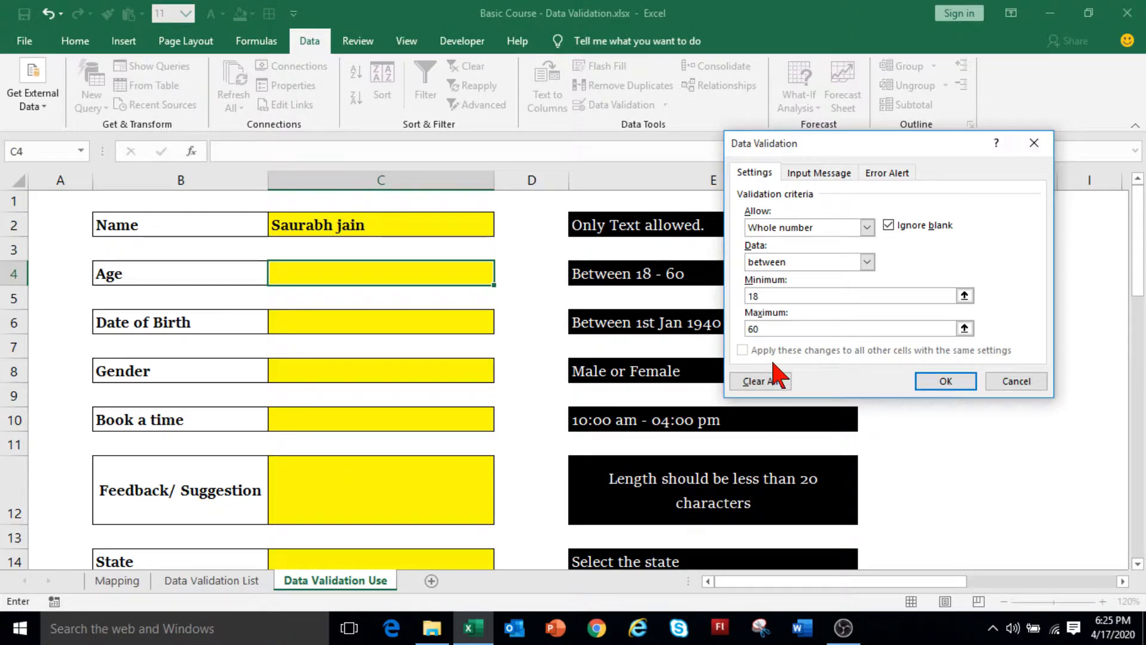
click(946, 382)
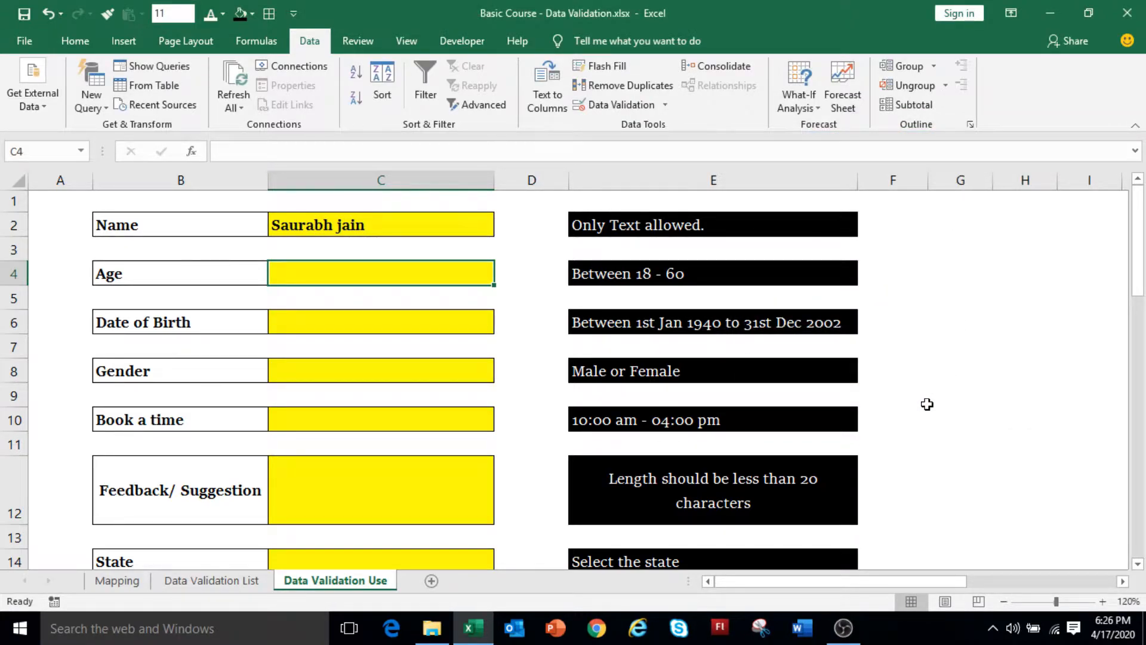
click(649, 109)
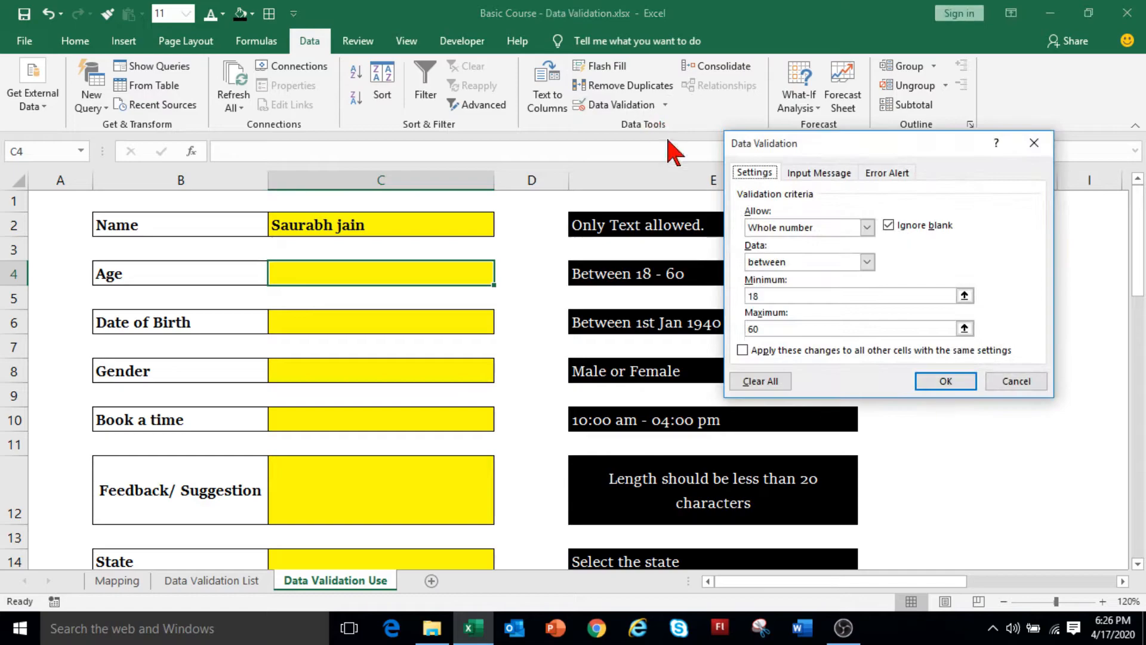
Add an 'Age Field' input message reading 'Enter age between 18 and 60'.
click(823, 174)
click(797, 249)
text(Age Field)
click(800, 311)
text(Enter age between )
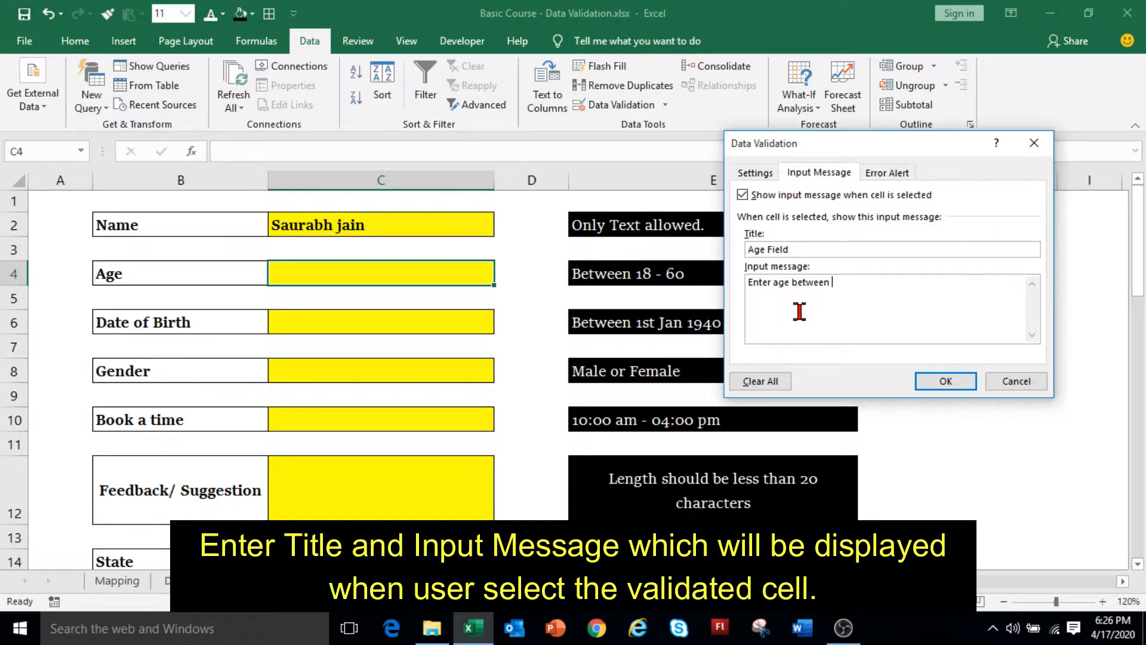
text(18 and 60)
Add an 'Invalid Age' error alert saying age should be between 18 and 60.
click(898, 174)
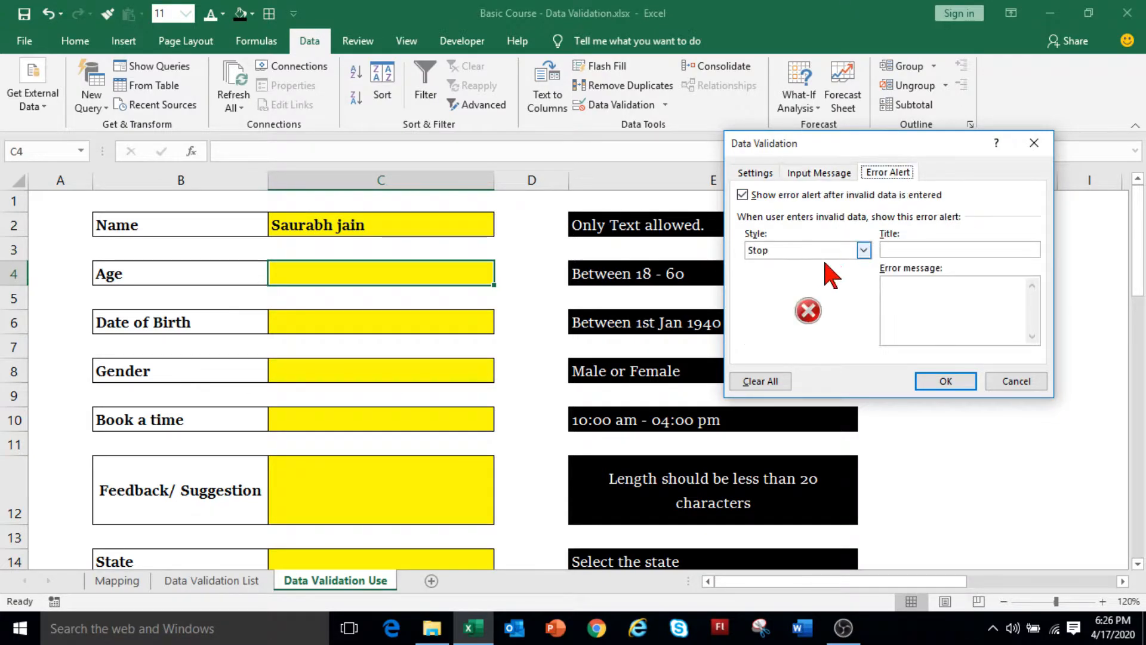
click(897, 250)
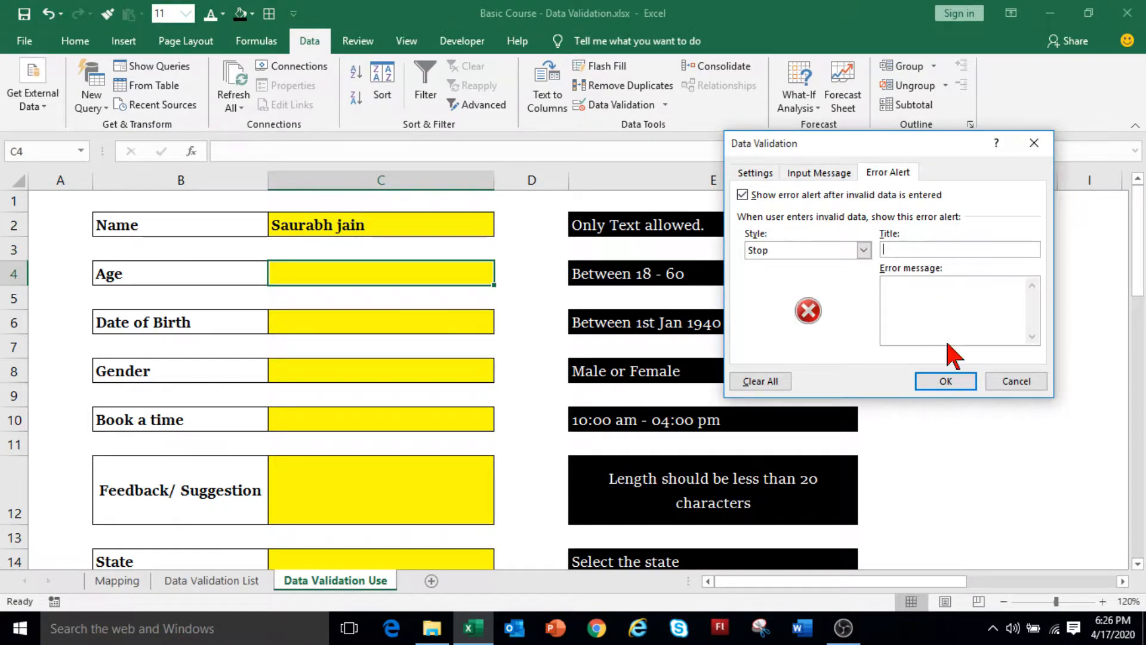
text(Invalid Age)
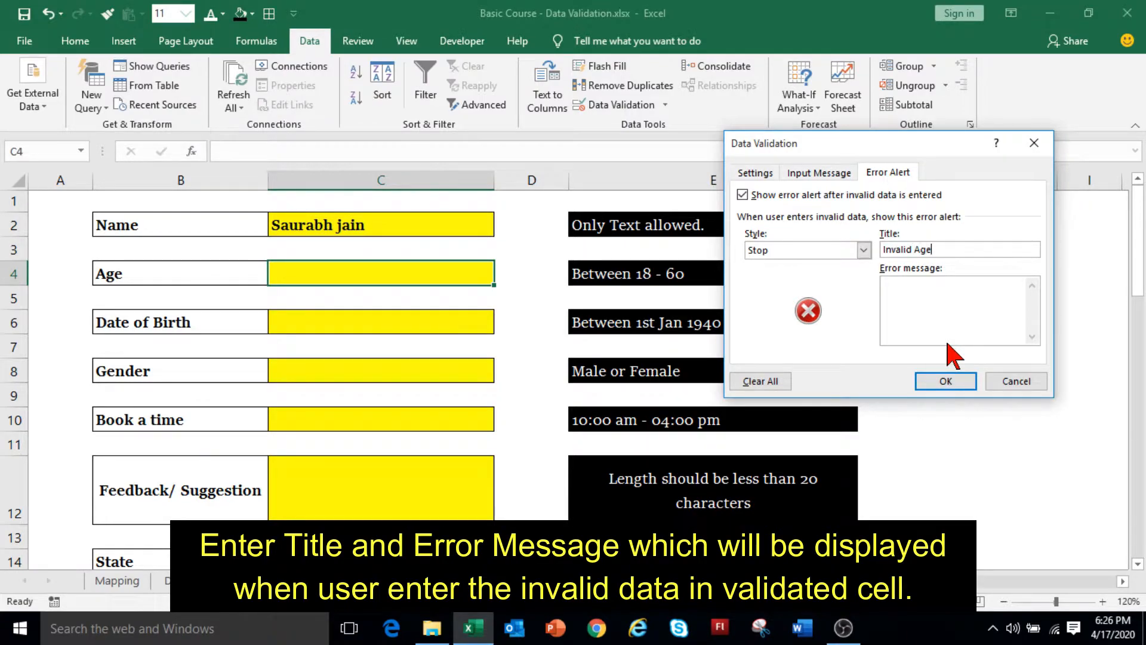
click(938, 311)
text(Age s)
text(hould be between 18 and)
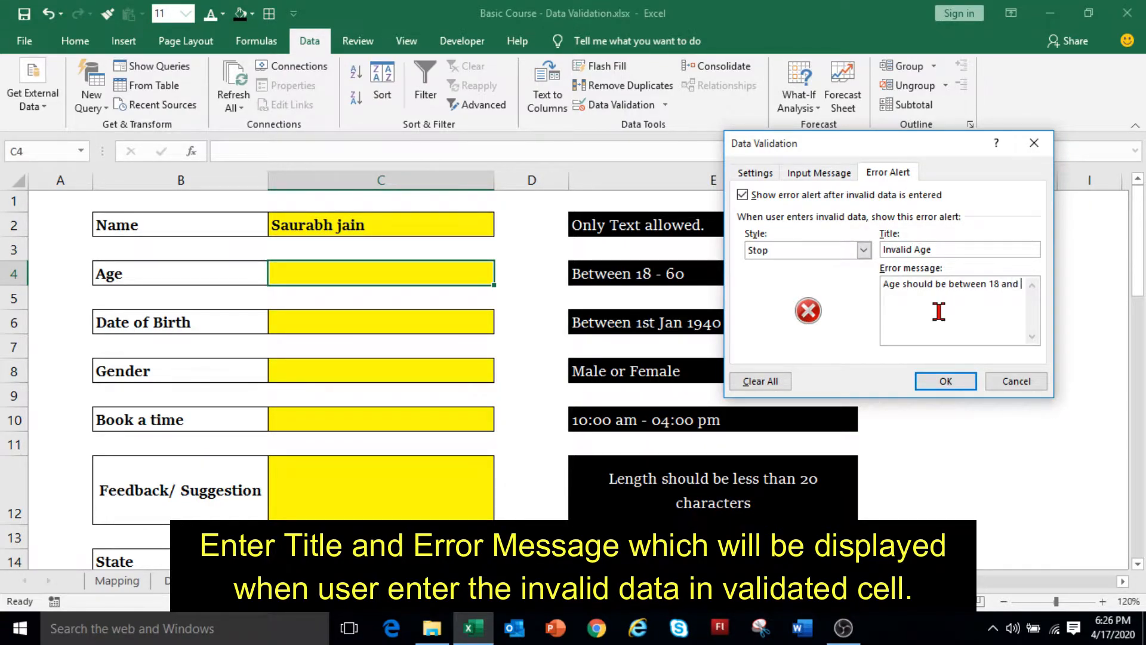
text( 60)
click(946, 380)
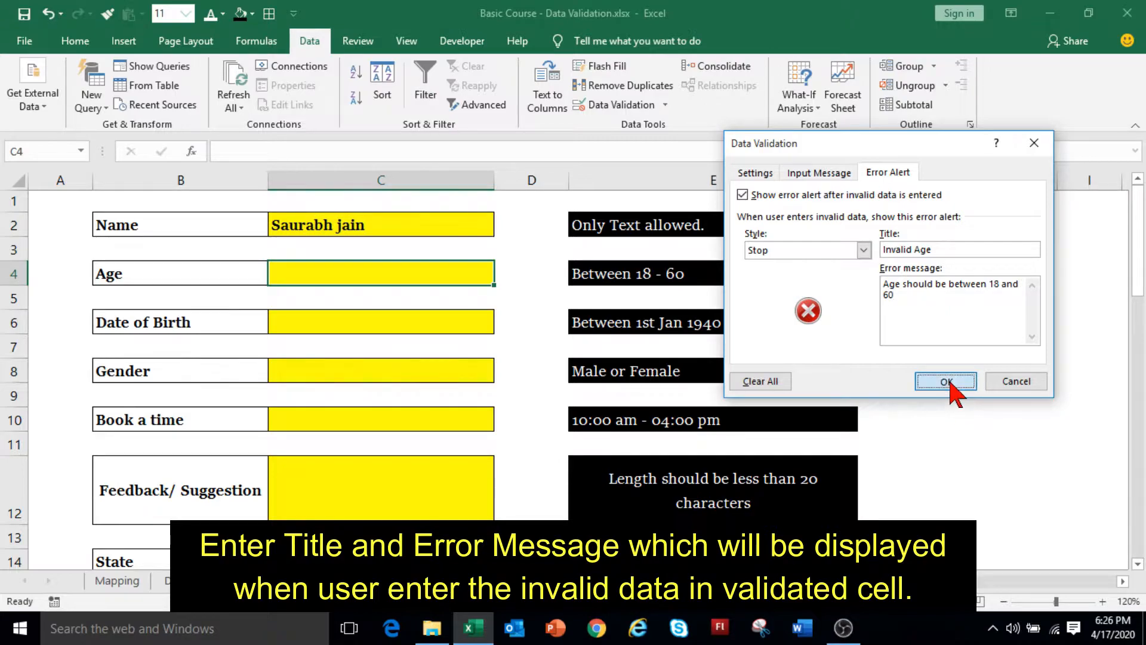
Show the Age cell's input prompt and review its validation settings without changes.
key(Up)
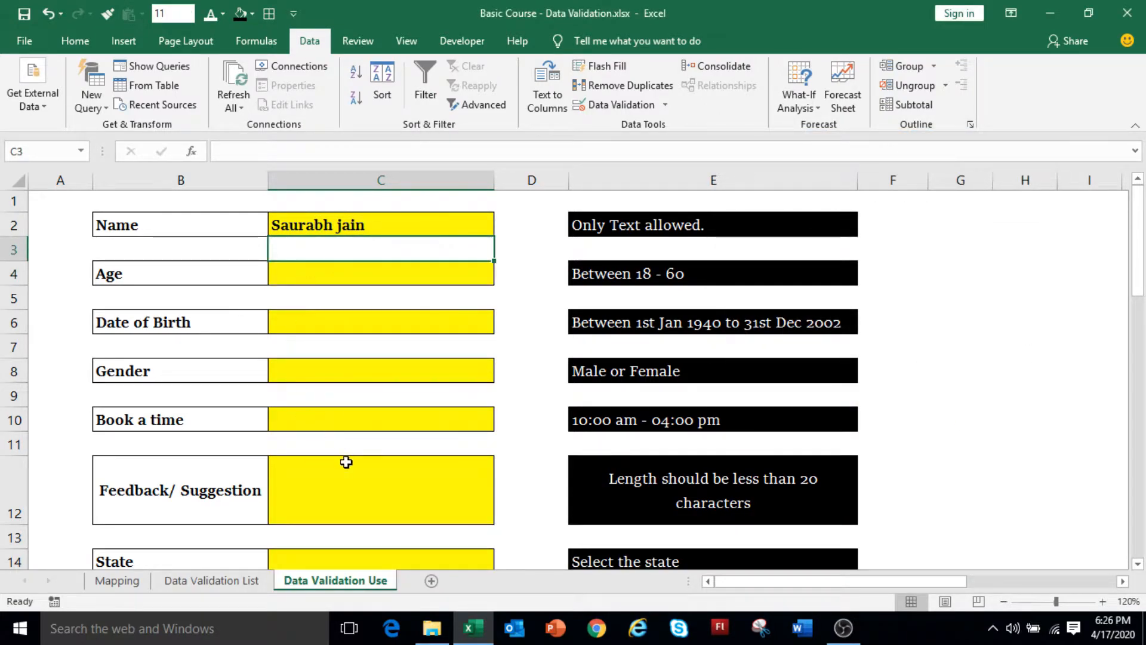
key(Down)
key(alt+a)
key(v)
key(v)
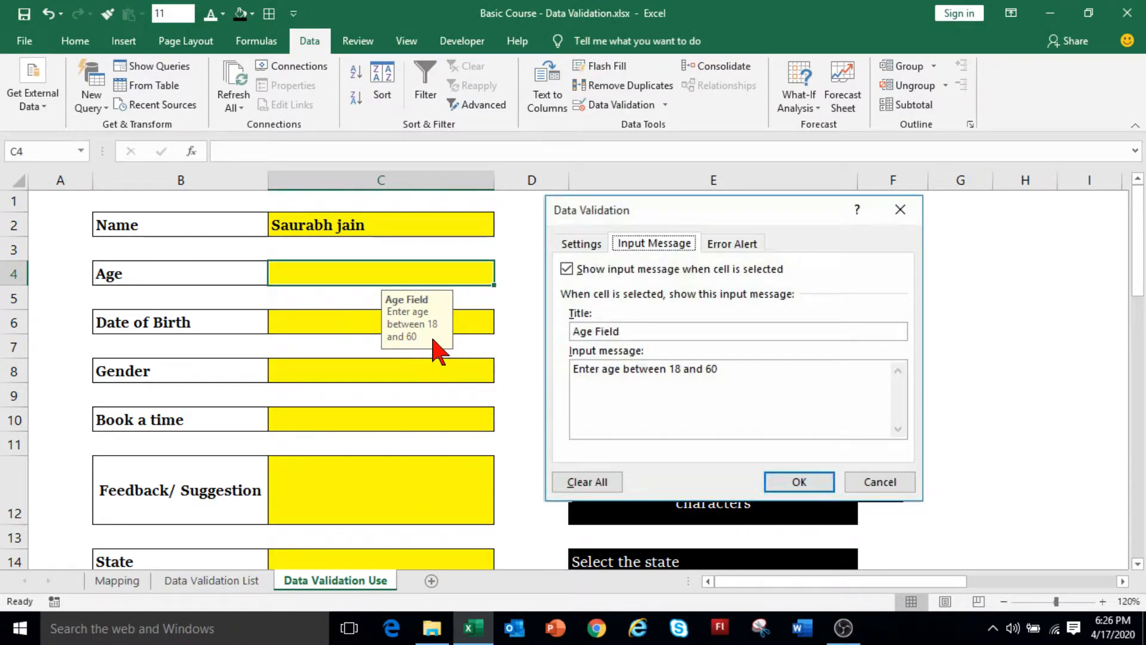
key(Escape)
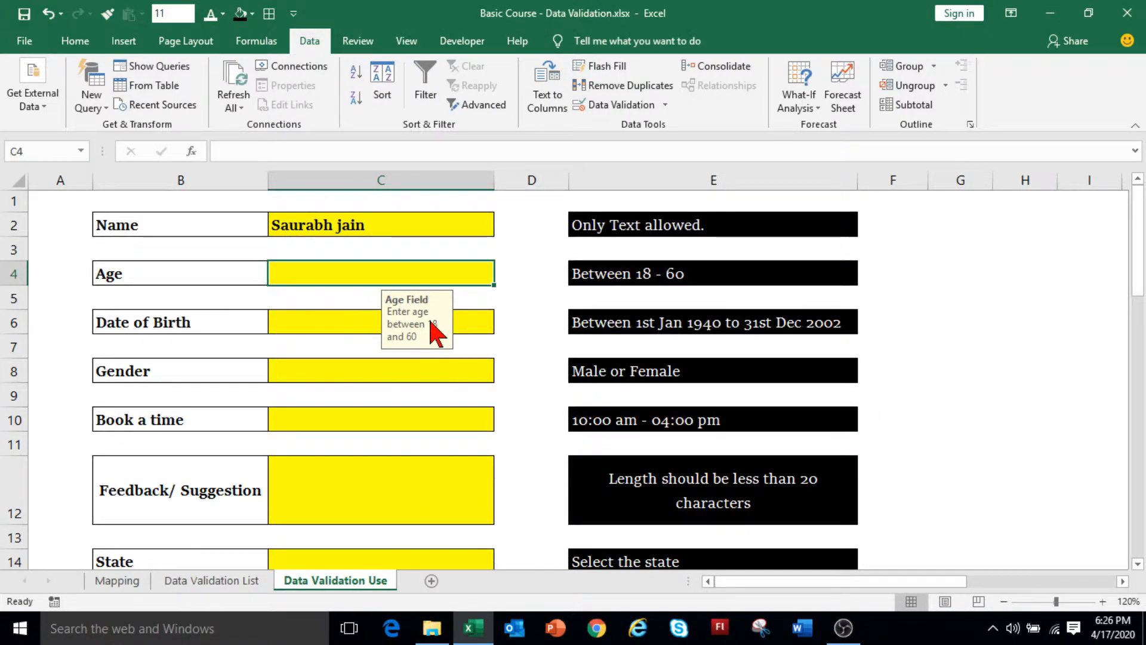
Confirm 90 is rejected, enter 60 in C4, then select the Date of Birth cell C6.
text(90)
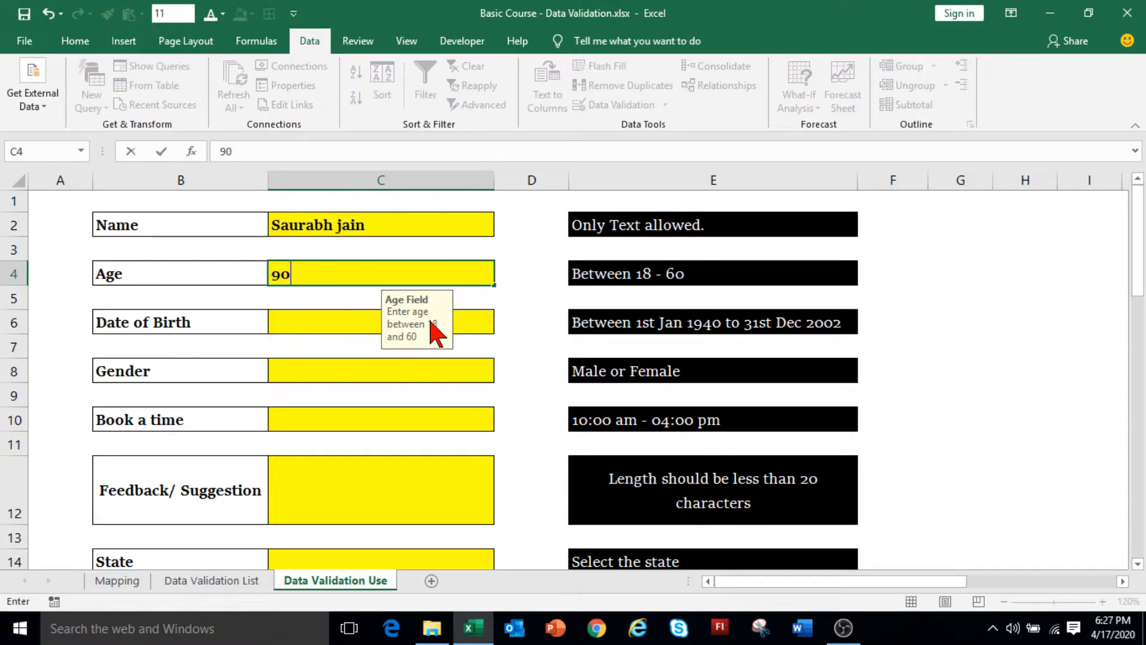
key(Return)
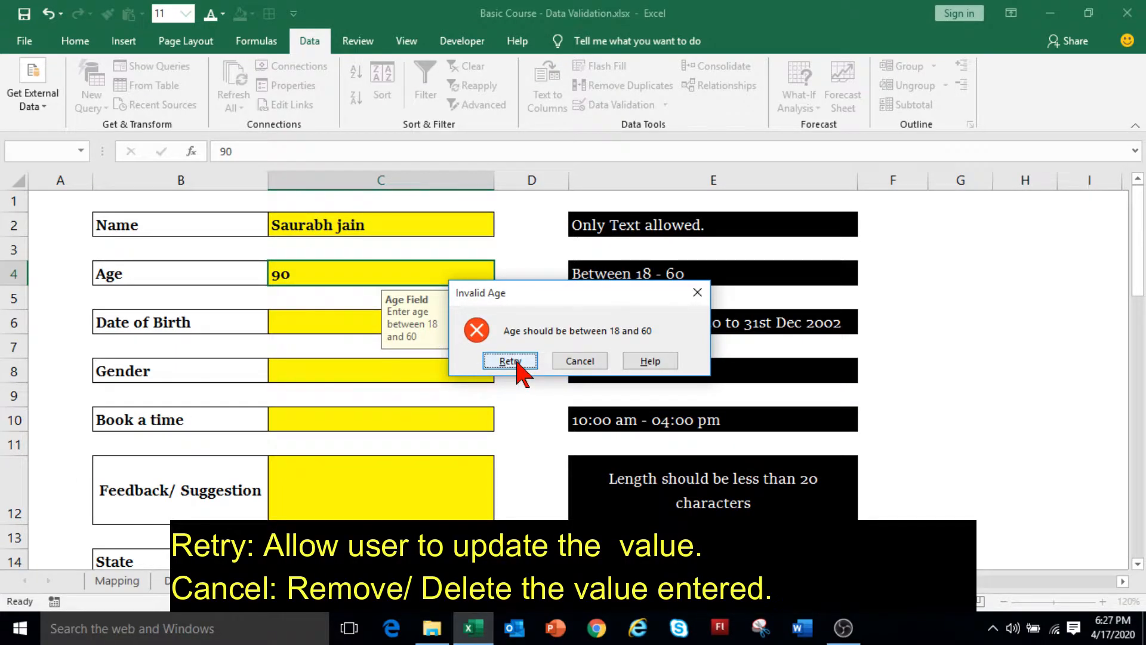
click(517, 362)
text(60)
key(Return)
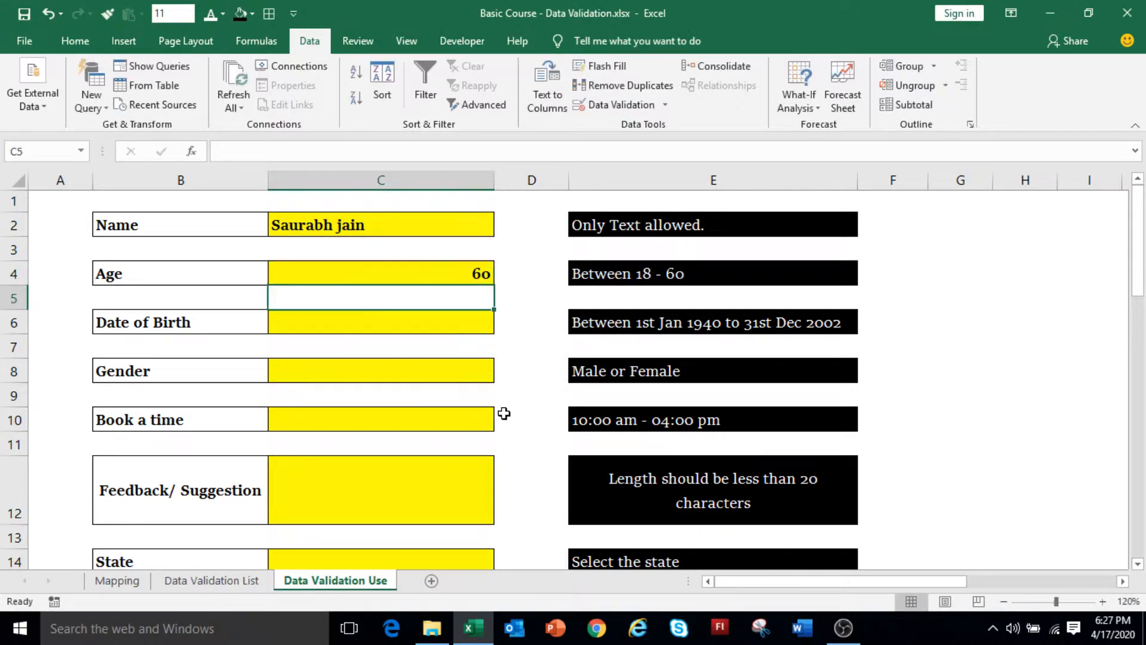
click(403, 326)
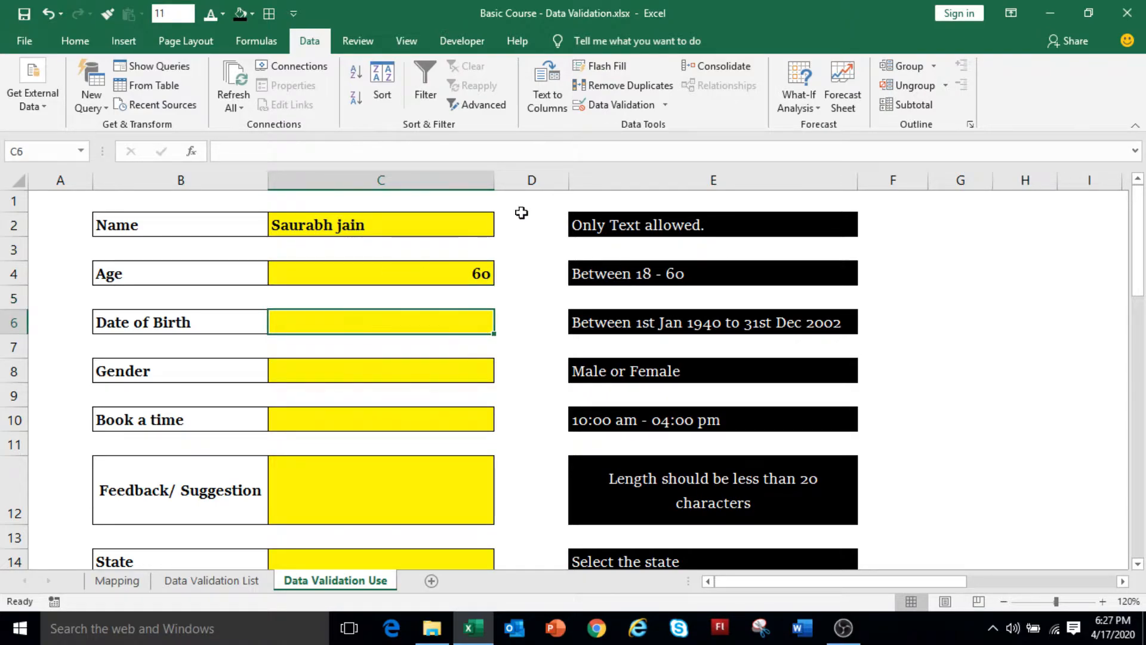
Give C6 a Date rule allowing dates between 01-Jan-1940 and 31-Dec-2002.
click(643, 105)
click(757, 174)
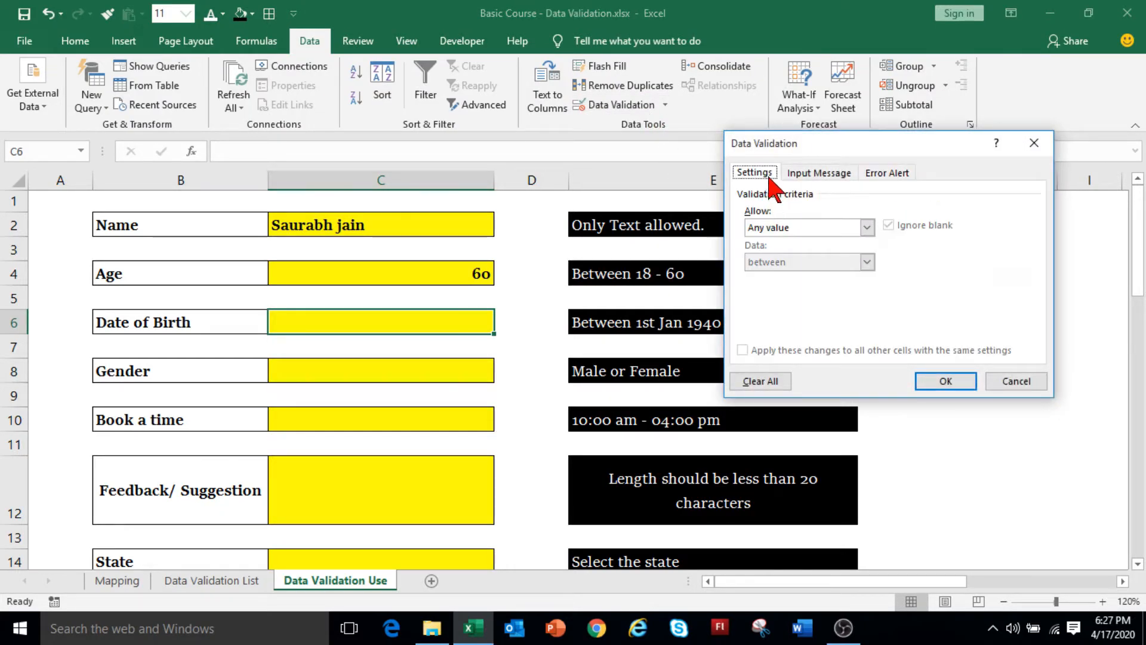
click(790, 230)
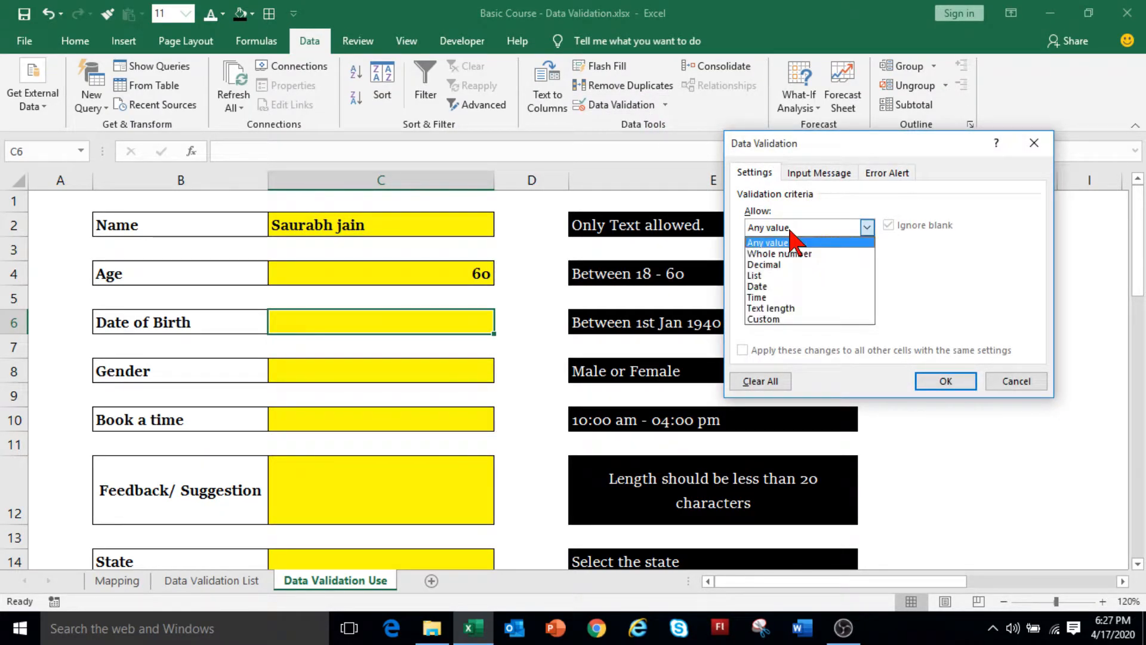
click(780, 287)
drag(747, 143, 706, 37)
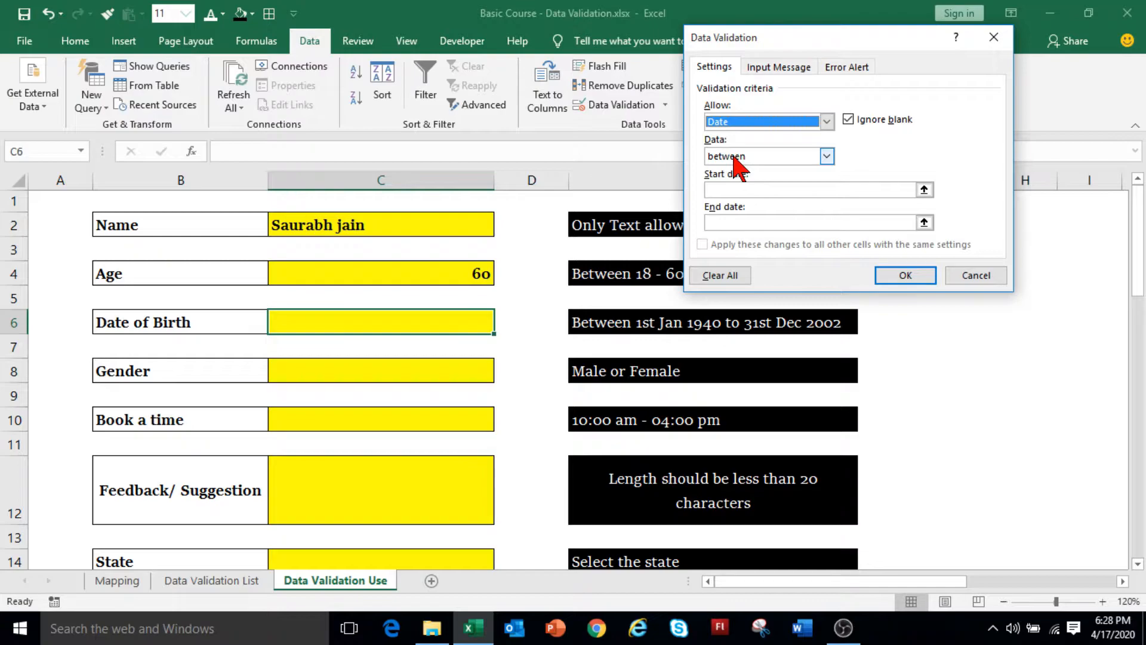
click(728, 190)
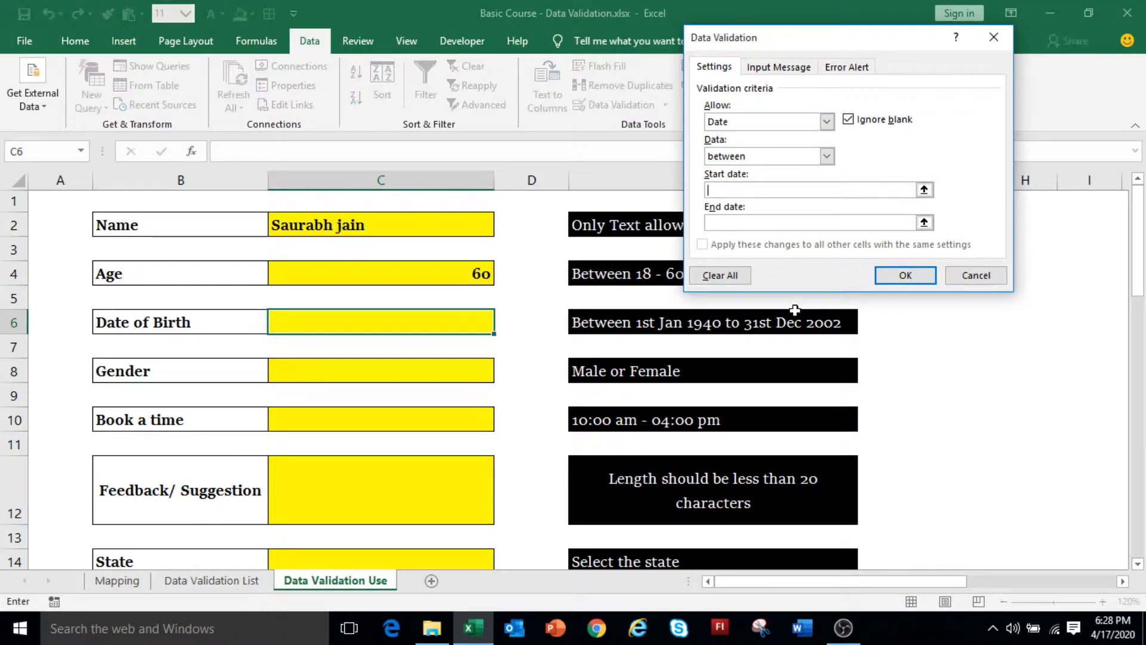
text(01-jan)
text(-194)
text(0)
text(31)
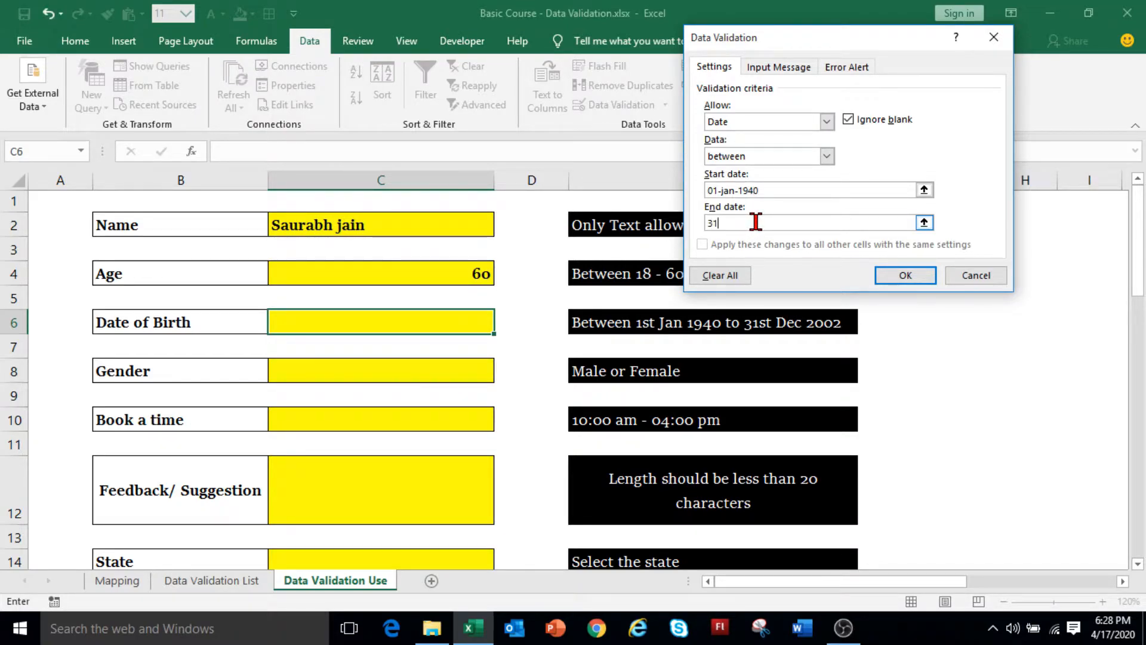
text(-Dec-2002)
click(792, 68)
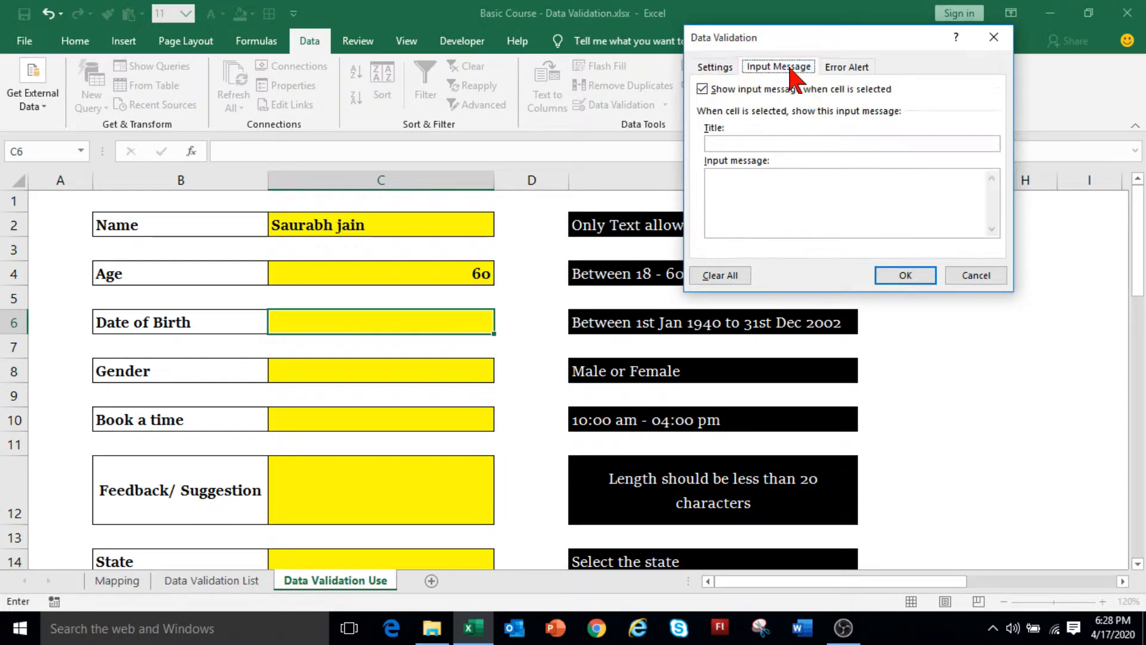
click(850, 68)
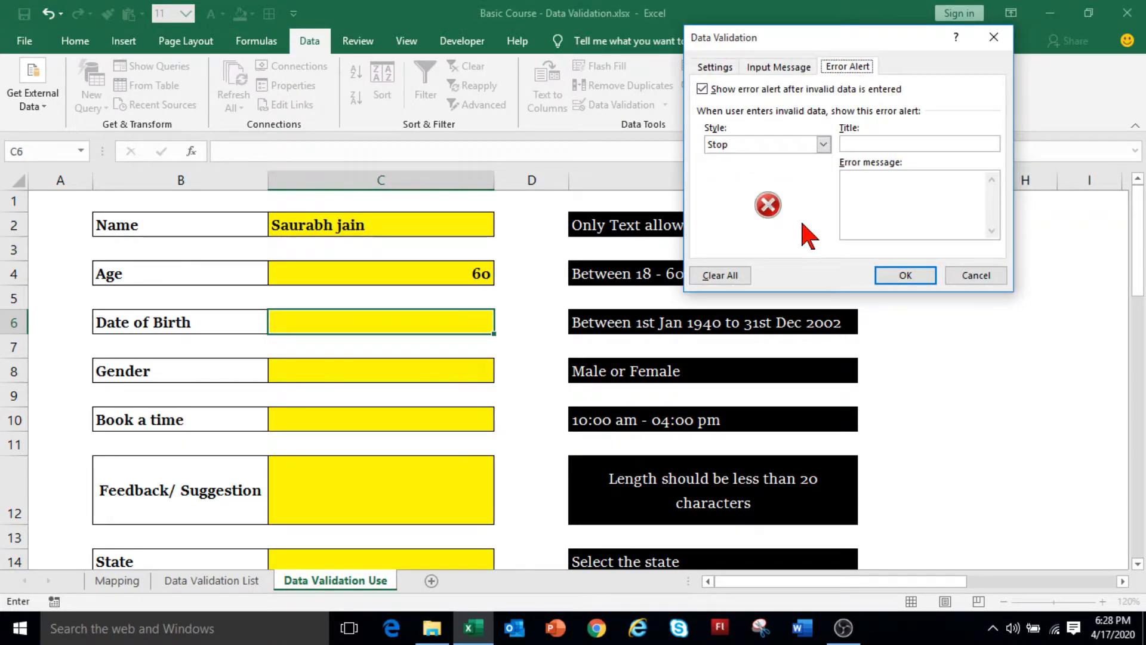
click(906, 276)
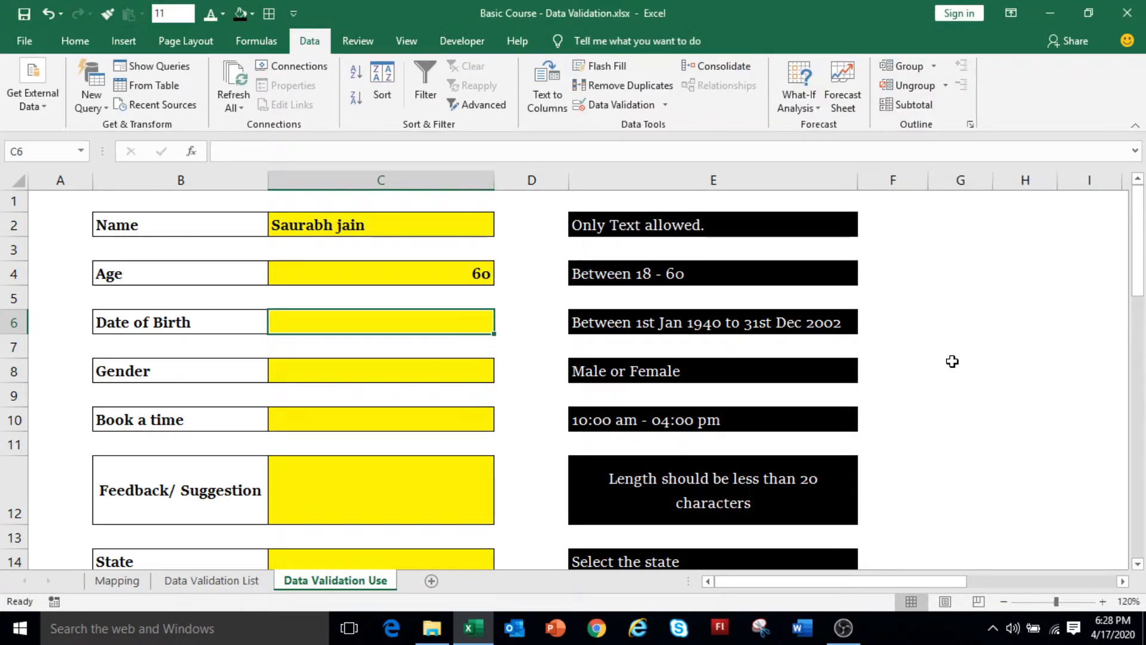
Enter 01-01-1905 in C6 and cancel the rejection alert.
text(01-01-1905)
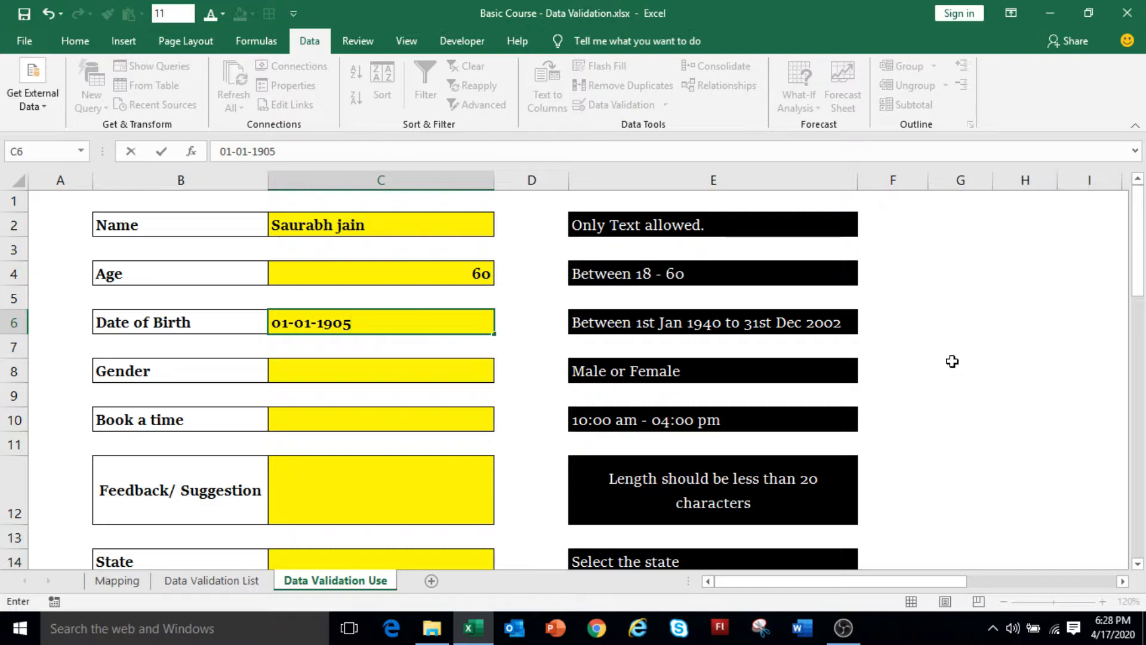
key(Return)
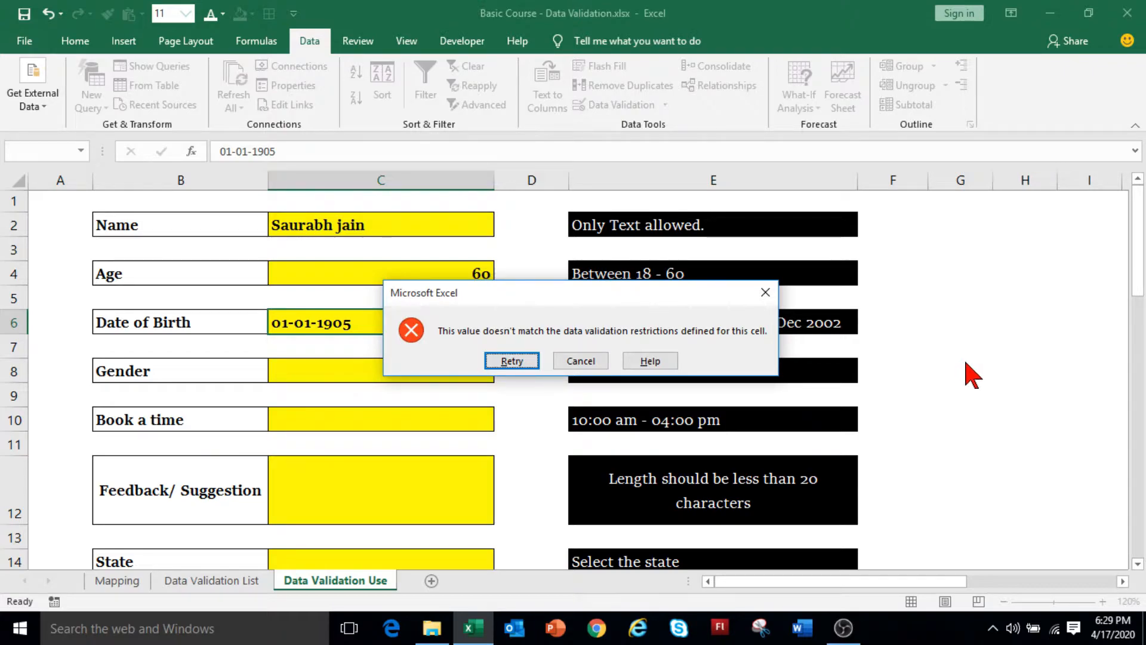
click(594, 363)
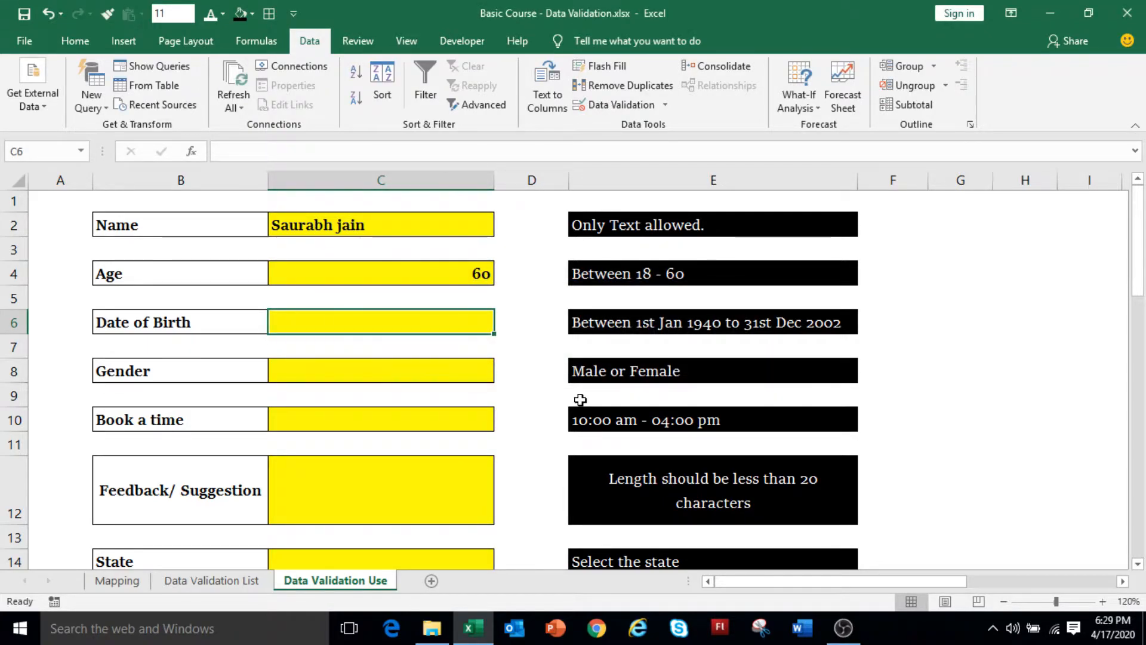
key(Return)
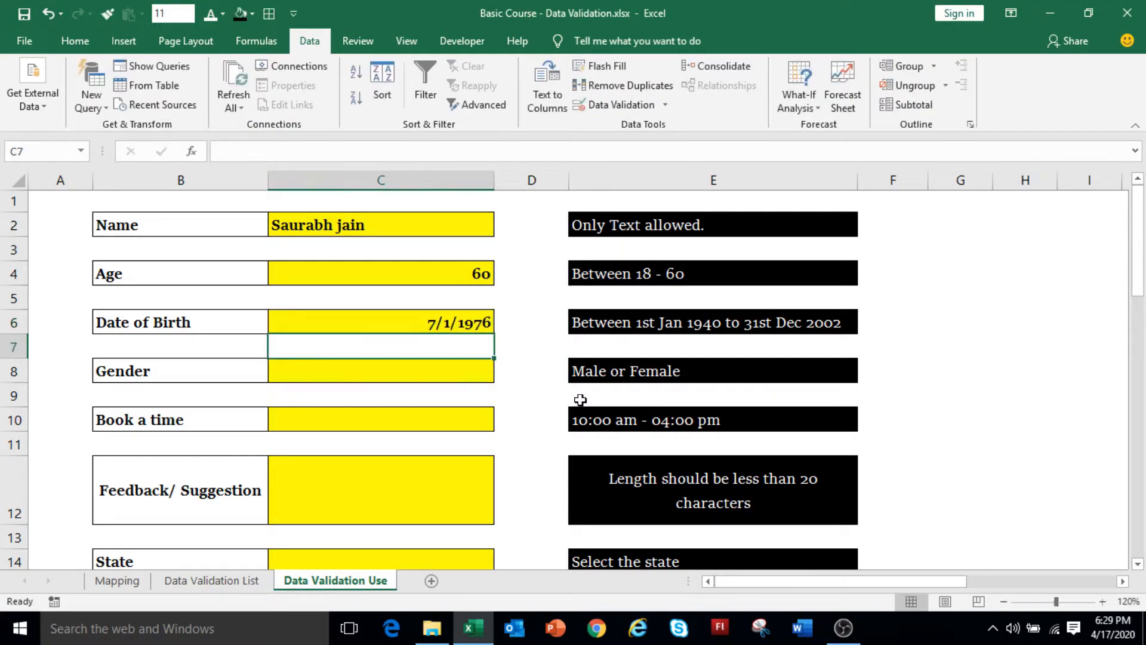
key(Down)
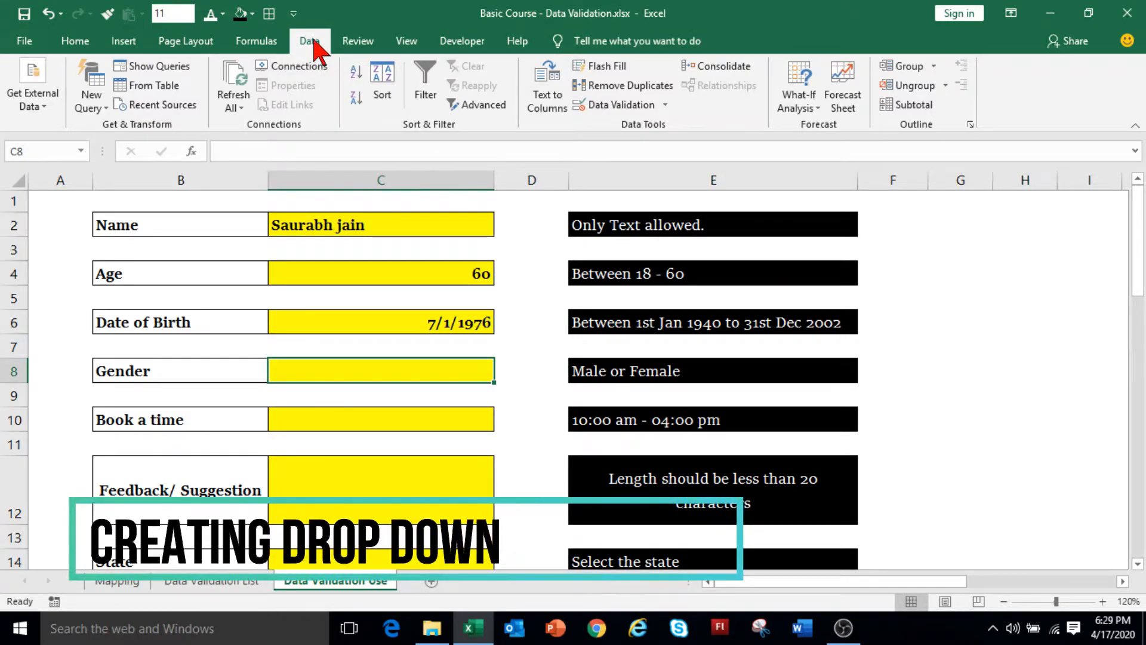
Give the Gender cell C8 a List rule with source 'Male, Female'.
click(637, 109)
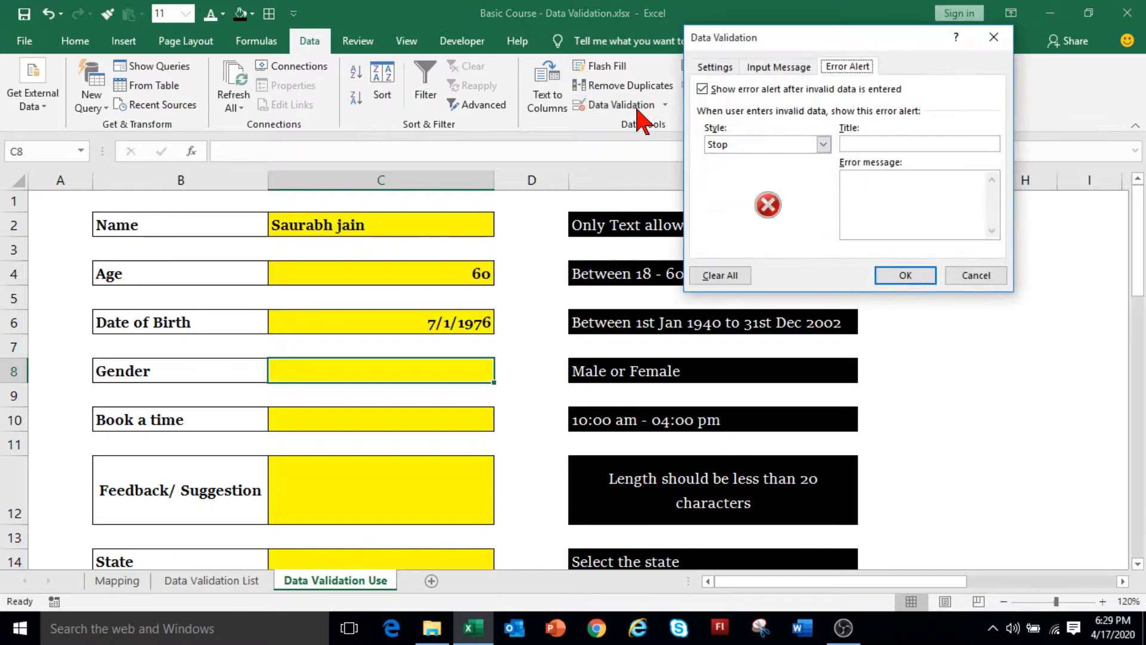
click(714, 67)
click(746, 122)
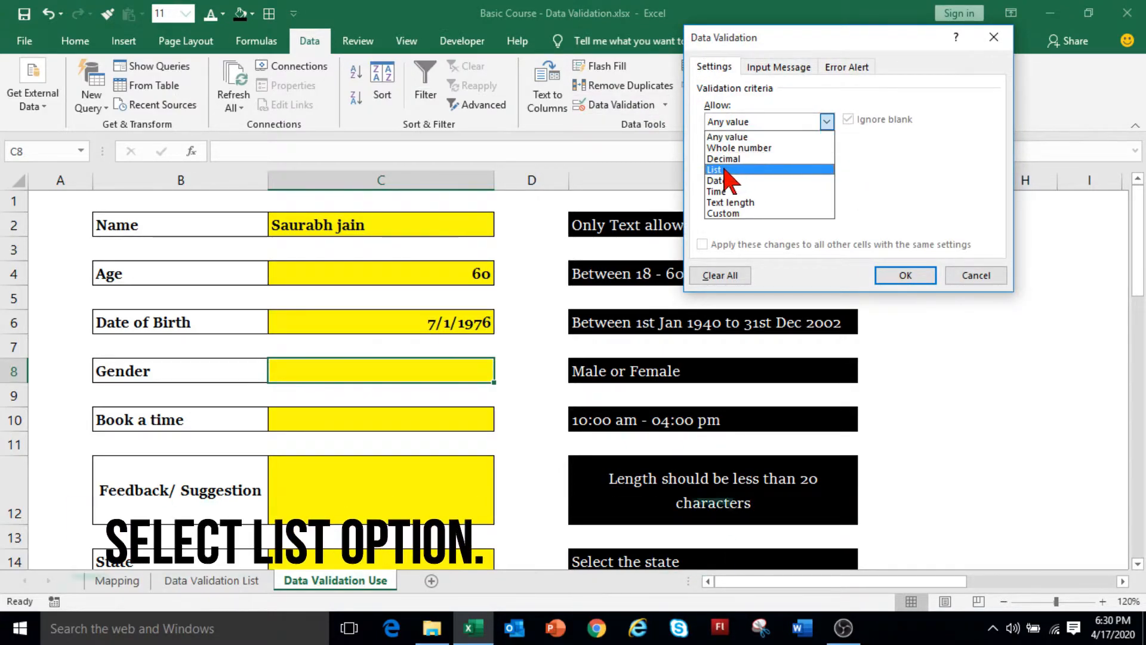
click(751, 170)
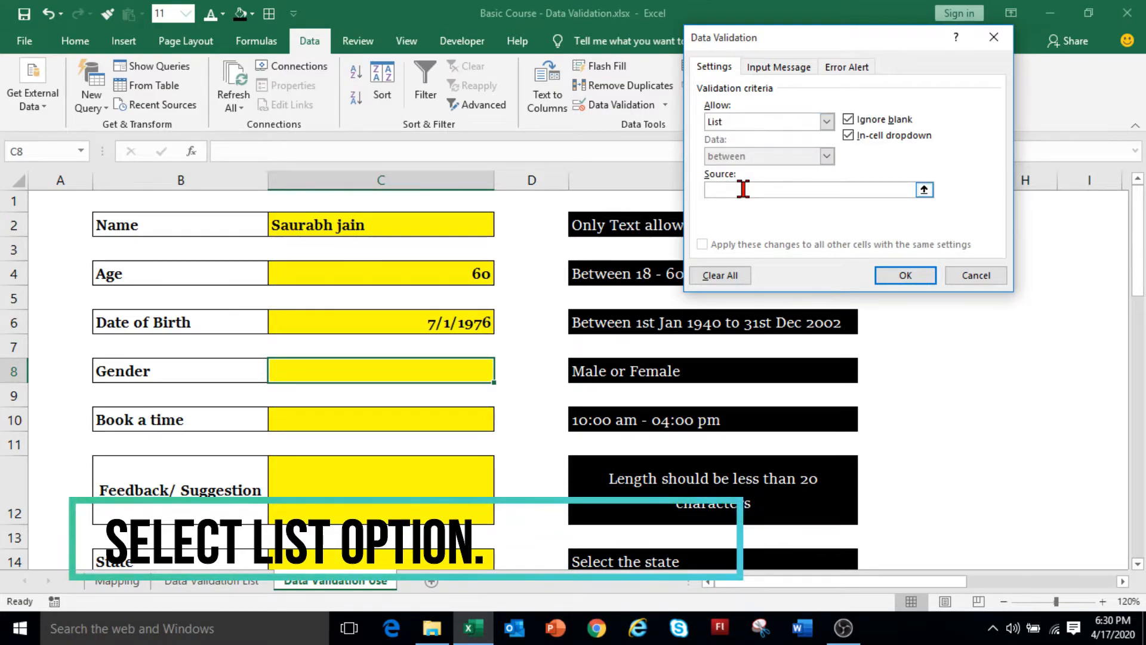
text(Male)
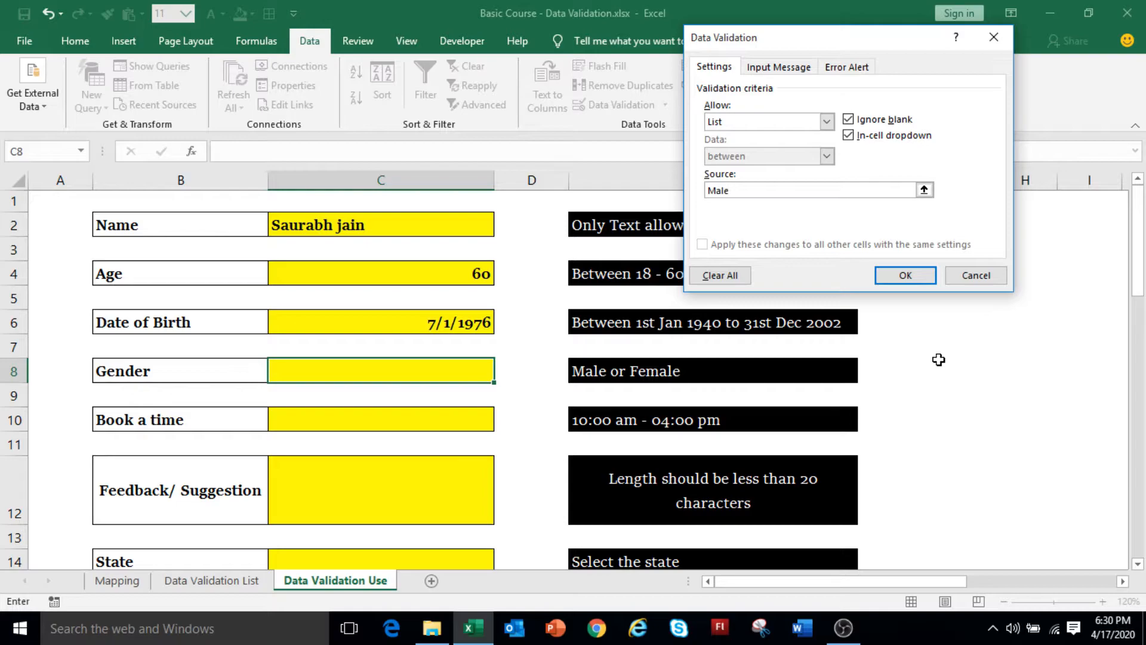
text(, Female)
click(906, 276)
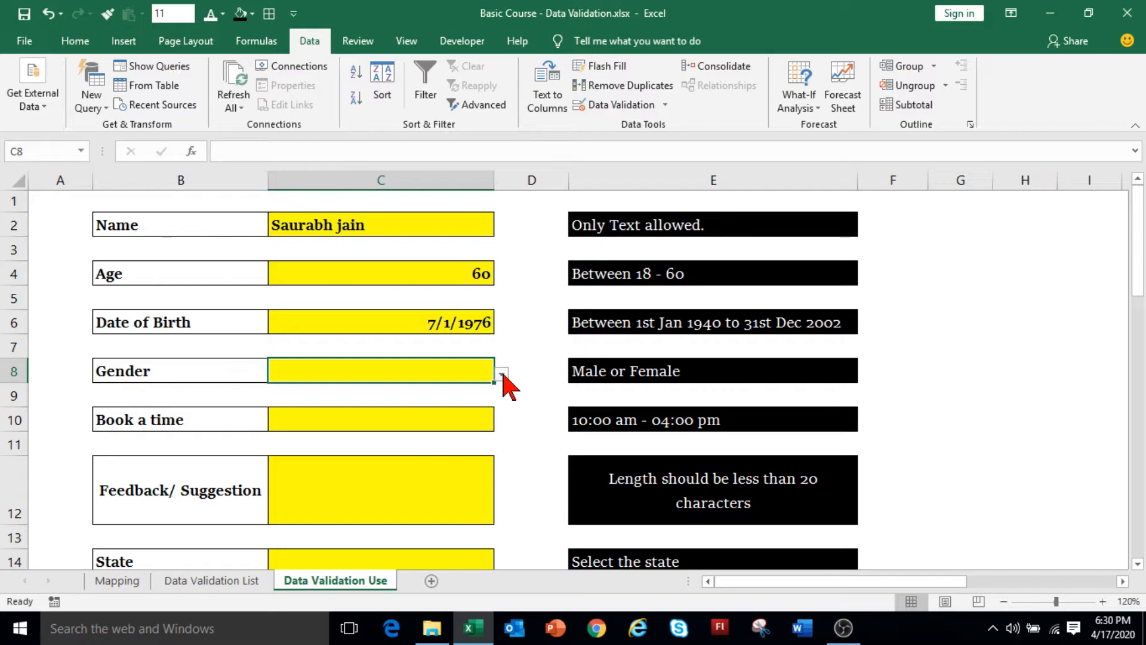
Pick Male from the Gender dropdown, then select the Book a time cell.
click(502, 374)
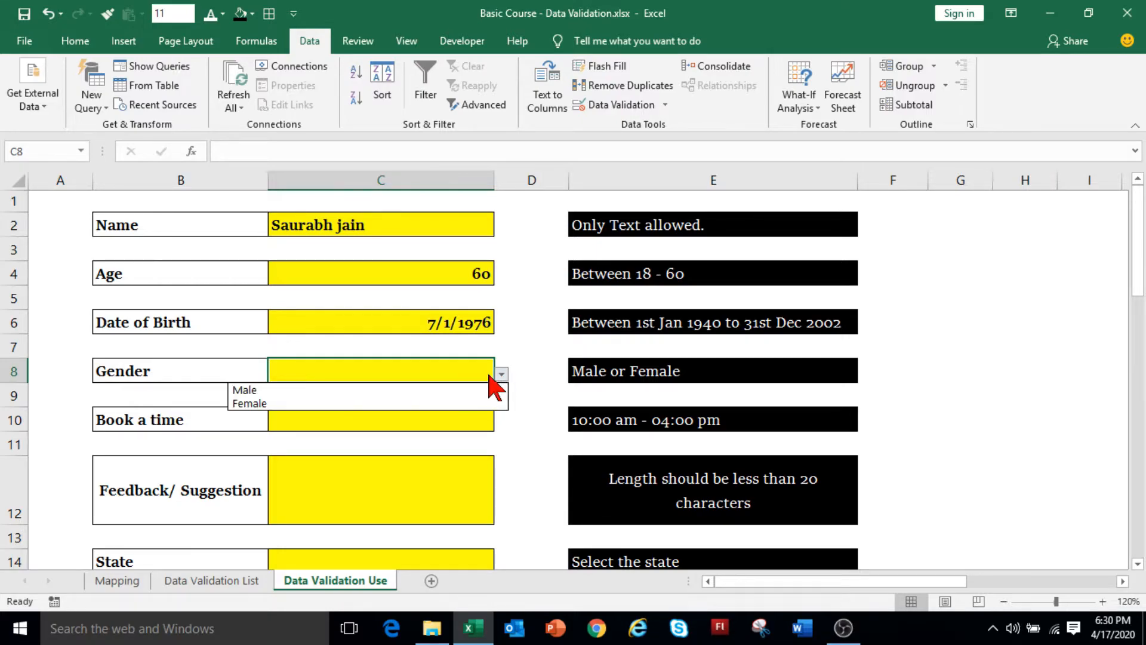
click(408, 392)
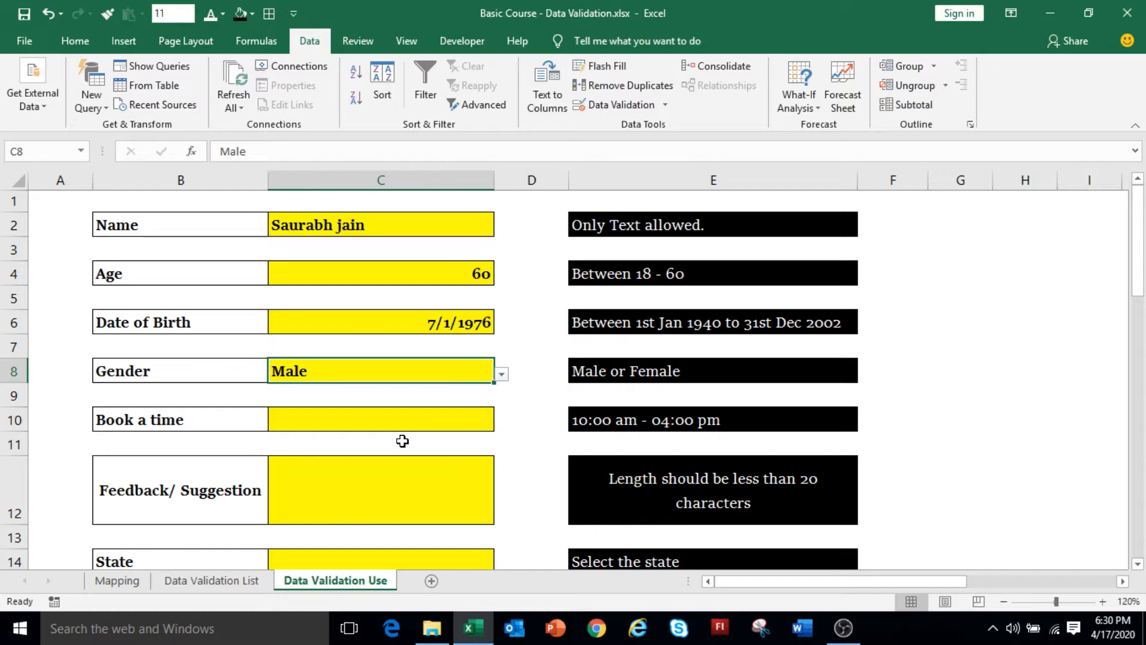
click(343, 425)
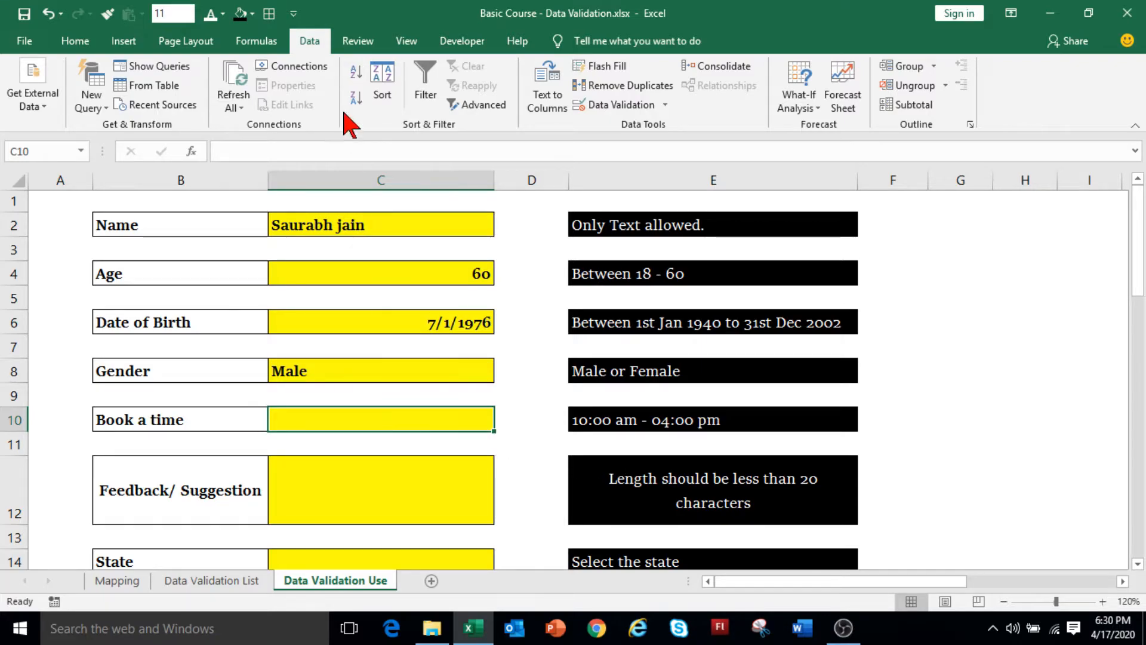
Allow only times between 10:00 am and 04:00 pm in the Book a time cell C10.
click(621, 106)
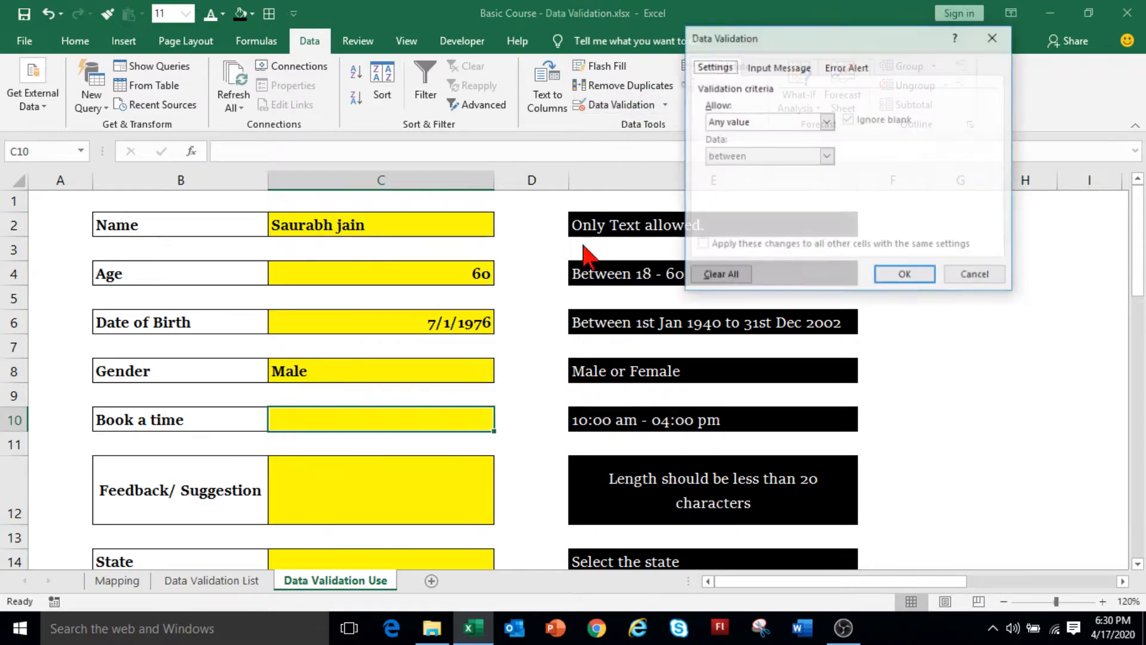
click(751, 122)
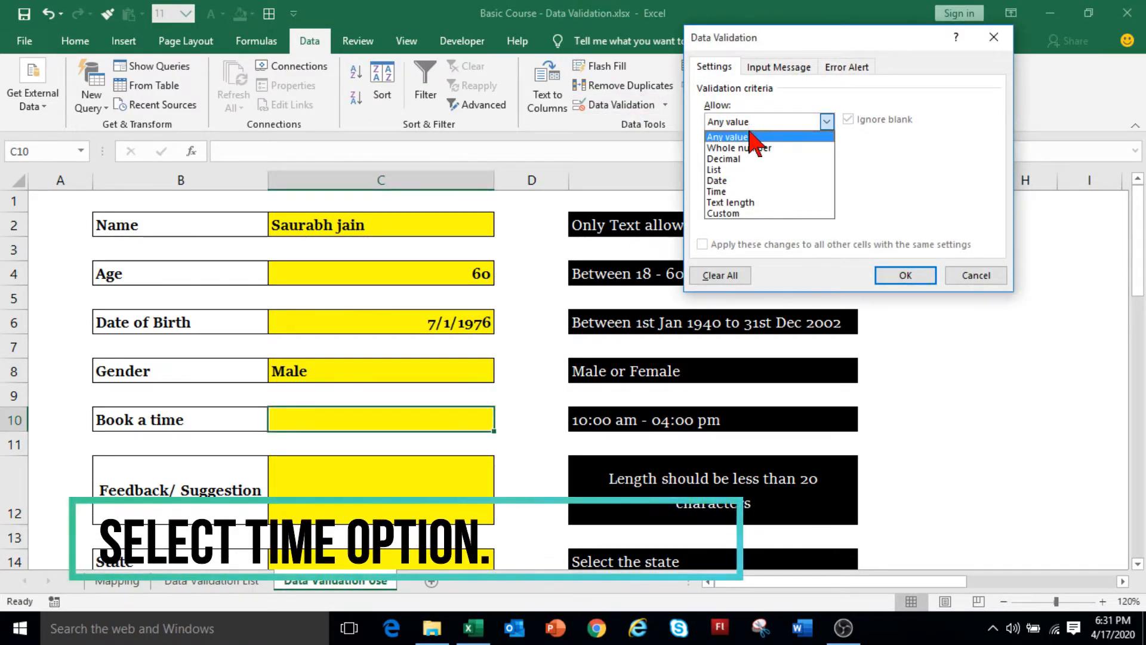
click(746, 191)
click(746, 190)
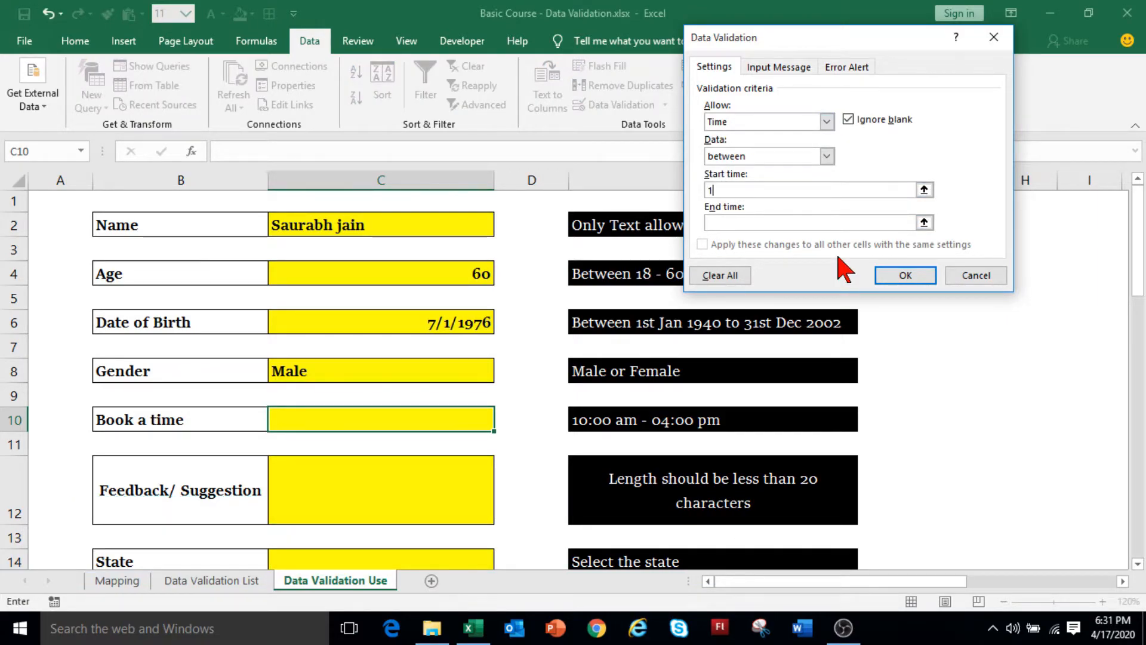
click(779, 225)
text(04:00 pm)
Add a Warning-style 'Invalid Time' alert saying 'Enter time between 10:00 am and 04:00 pm', then apply the rule.
click(844, 67)
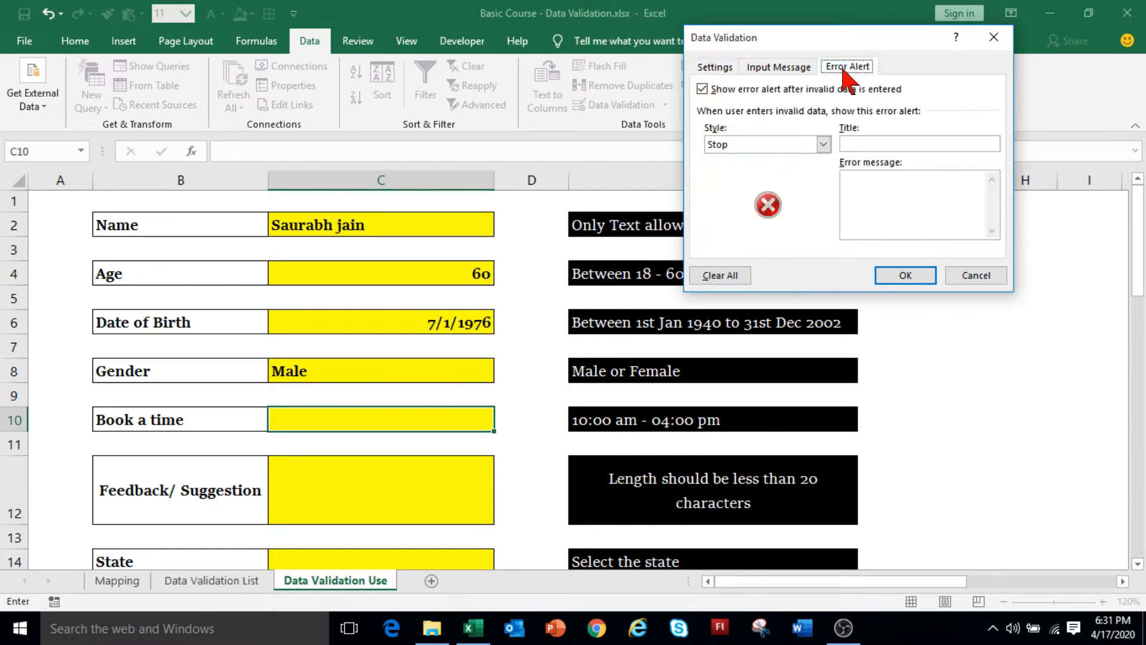
click(732, 146)
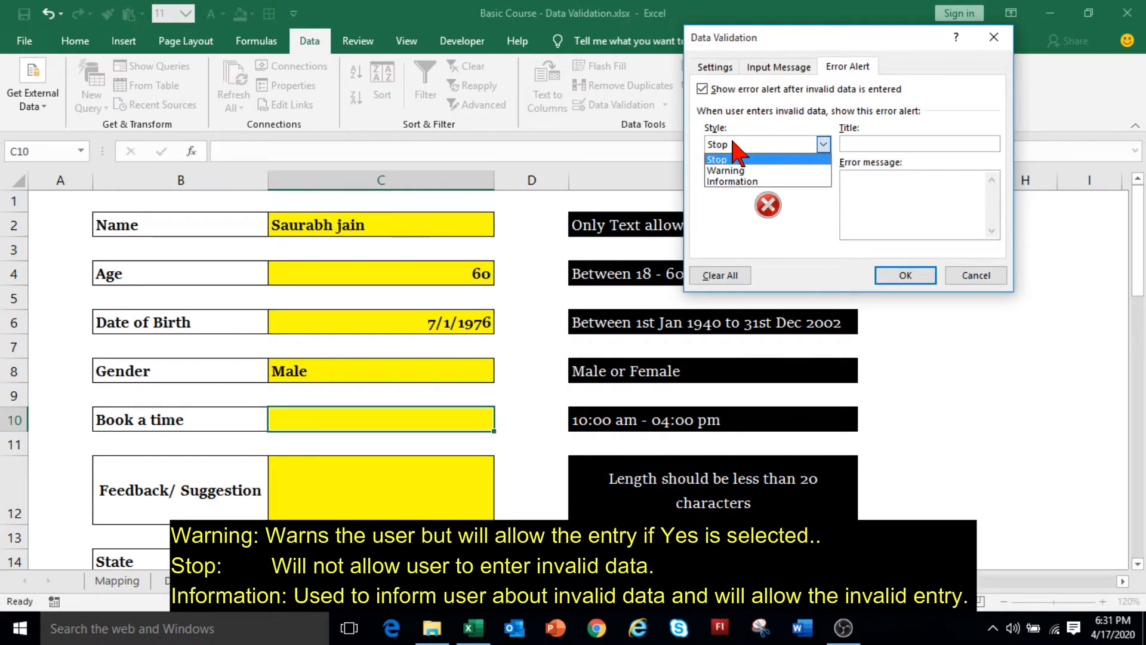
click(734, 170)
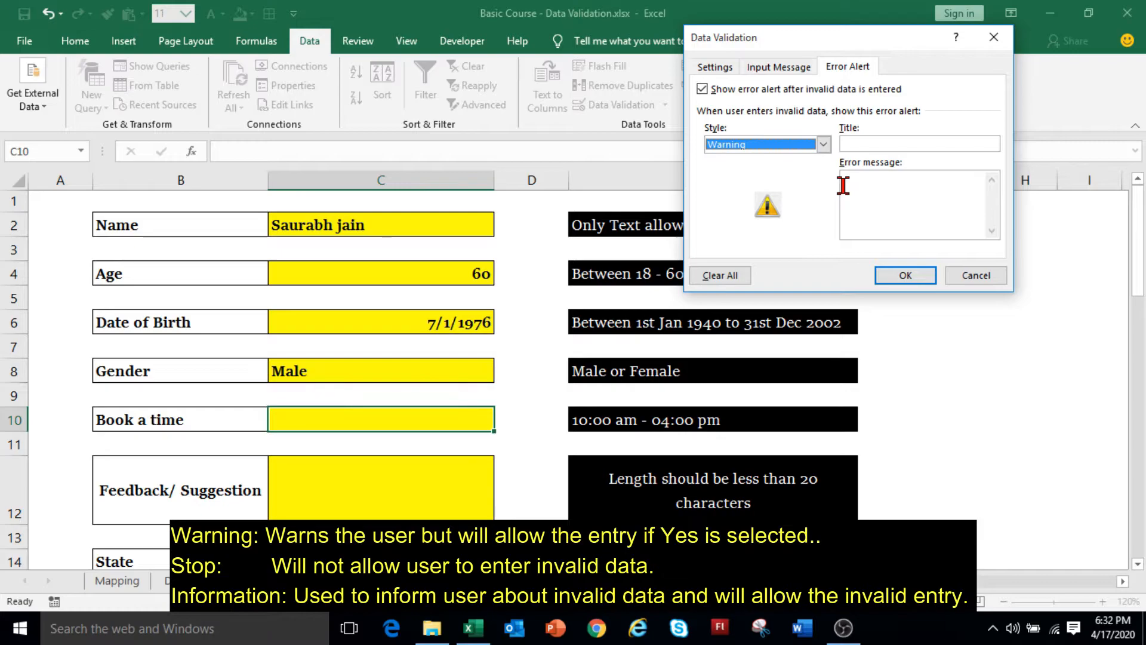
click(928, 202)
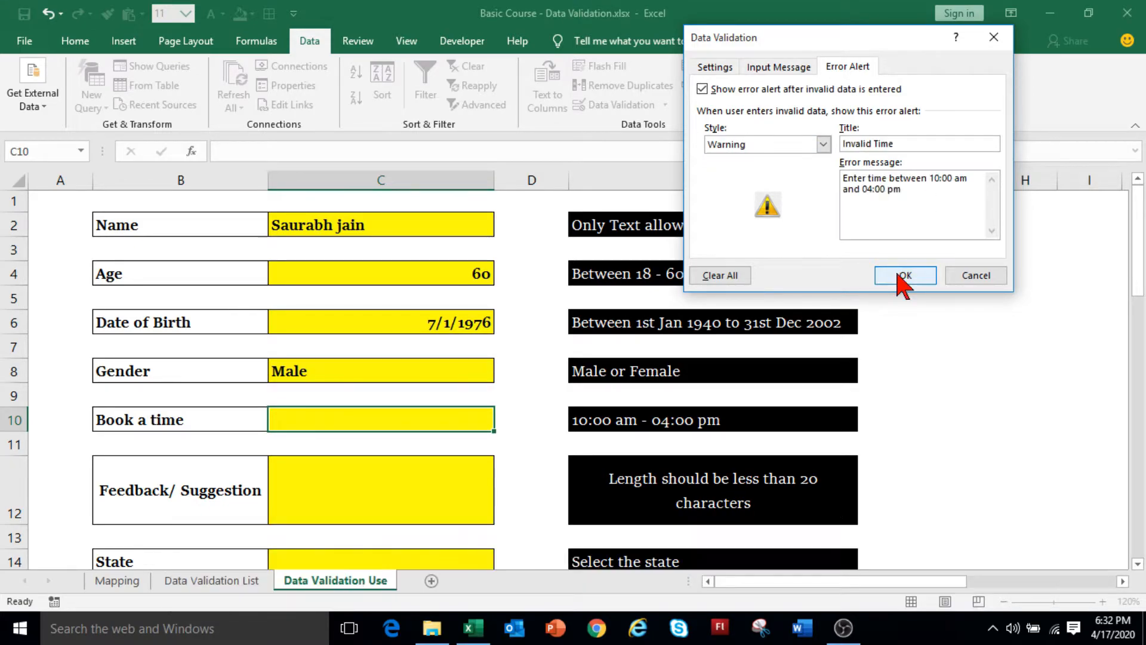
click(902, 276)
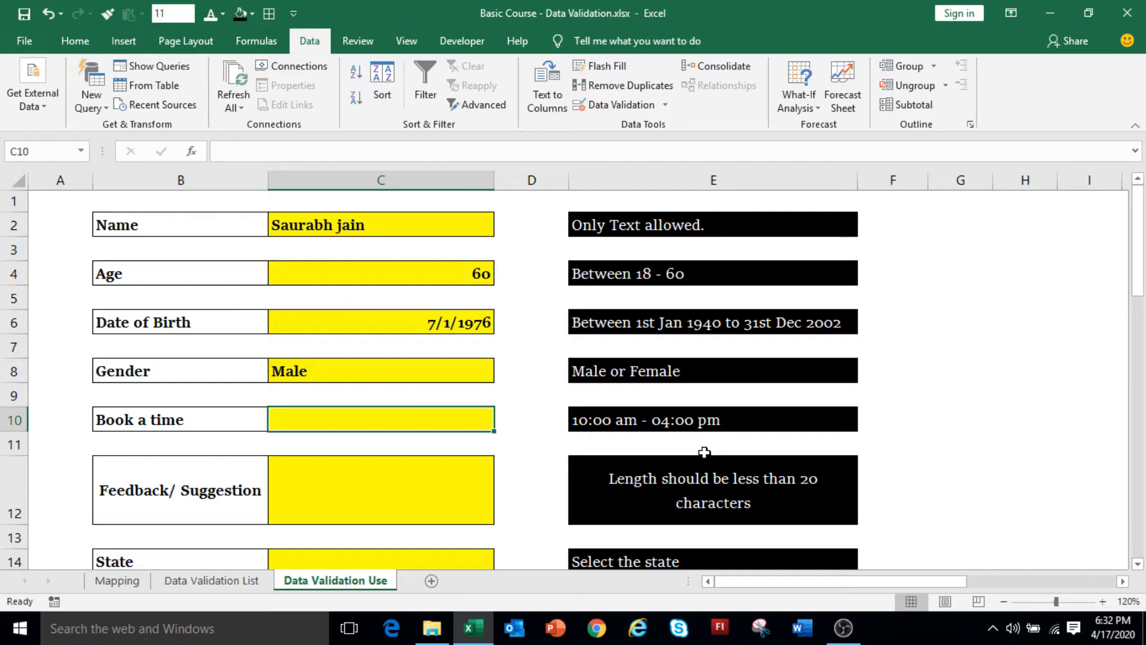
Try entering 17:00 in C10, then cancel the Invalid Time warning to clear it.
text(17:00)
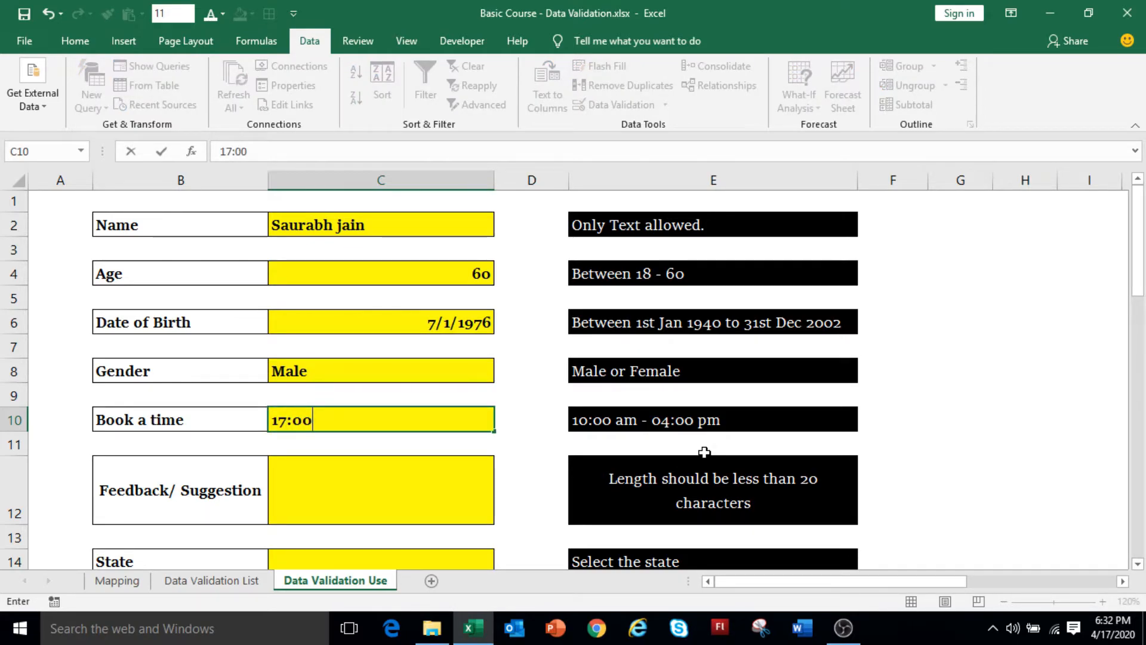
key(Return)
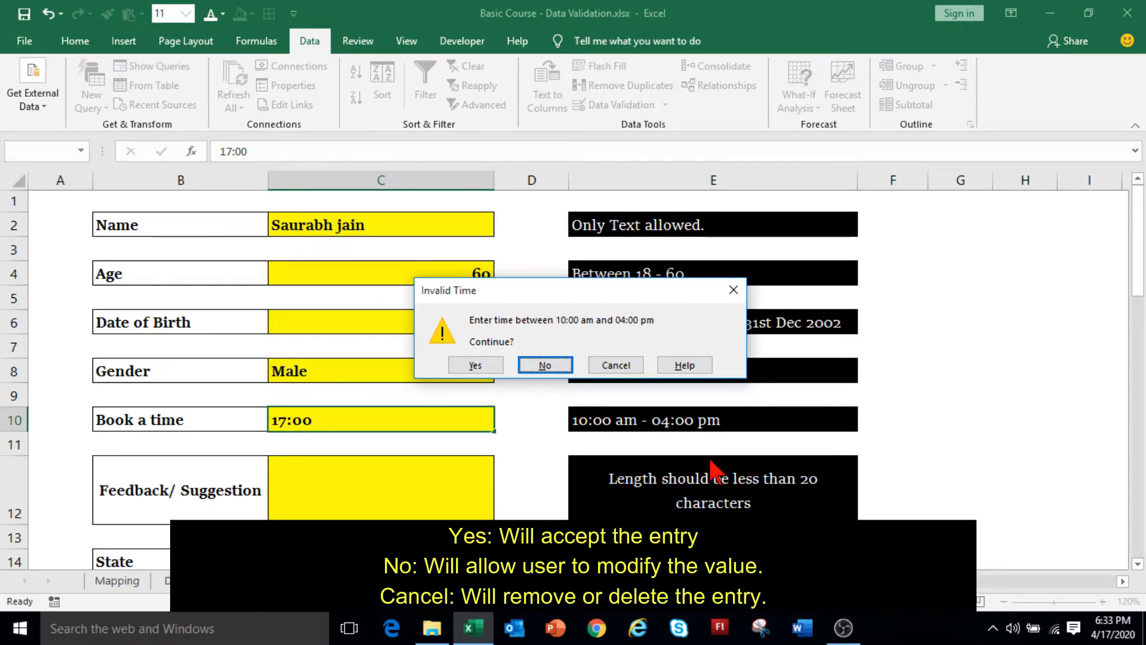
click(545, 365)
key(Return)
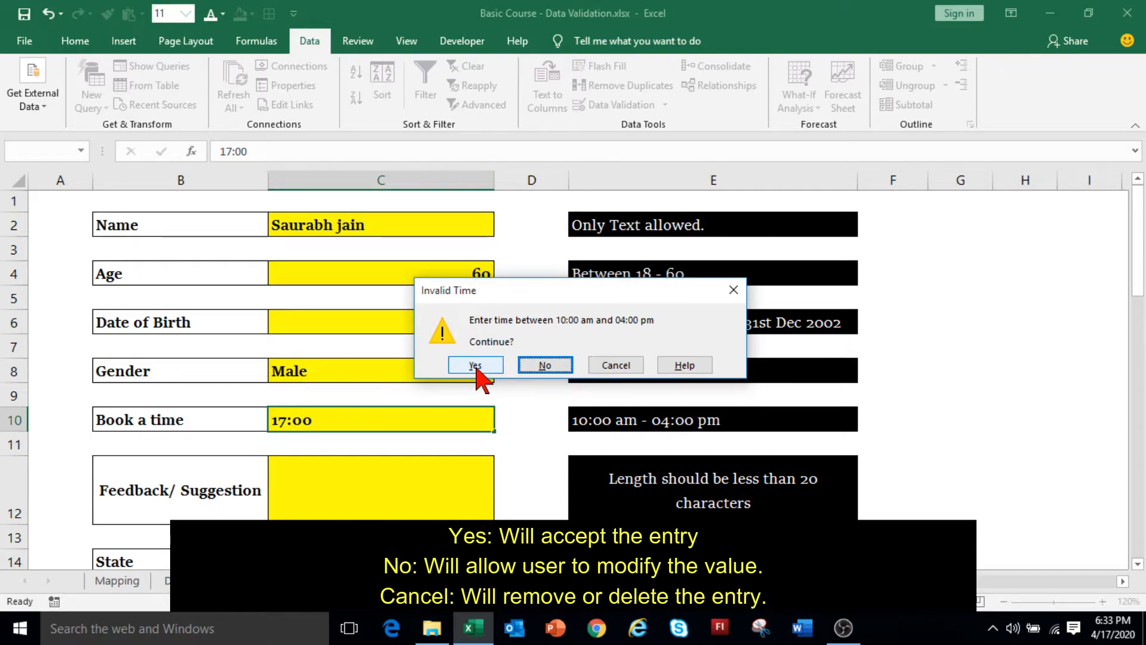
click(620, 366)
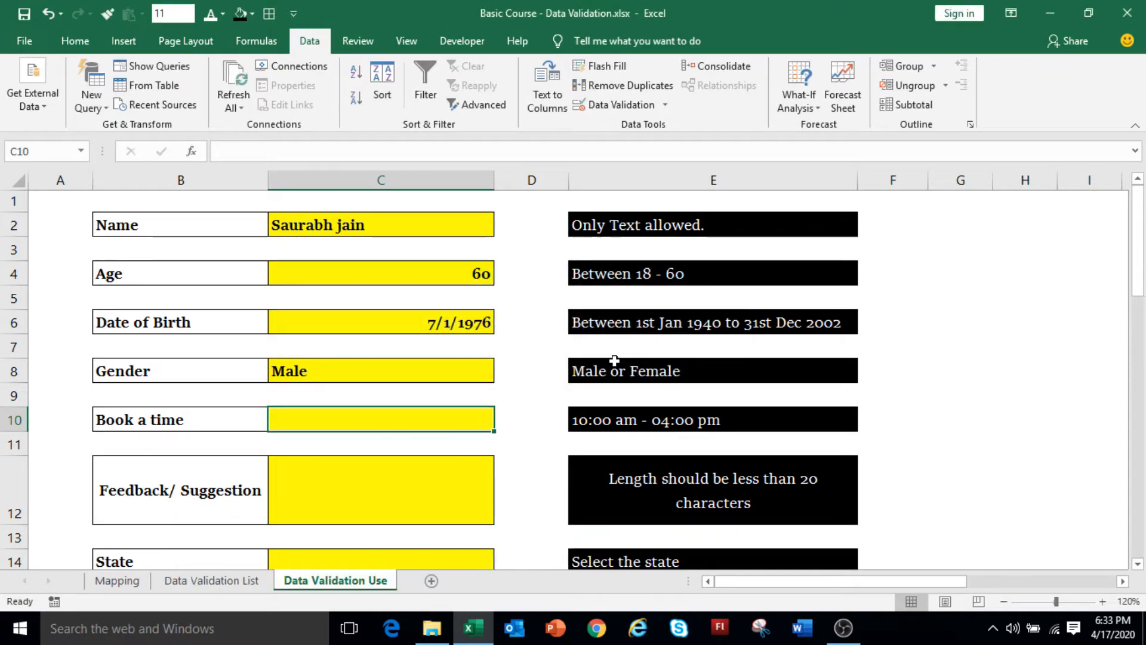
Enter 18:00 in C10 and keep it despite the out-of-range warning.
text(18:00)
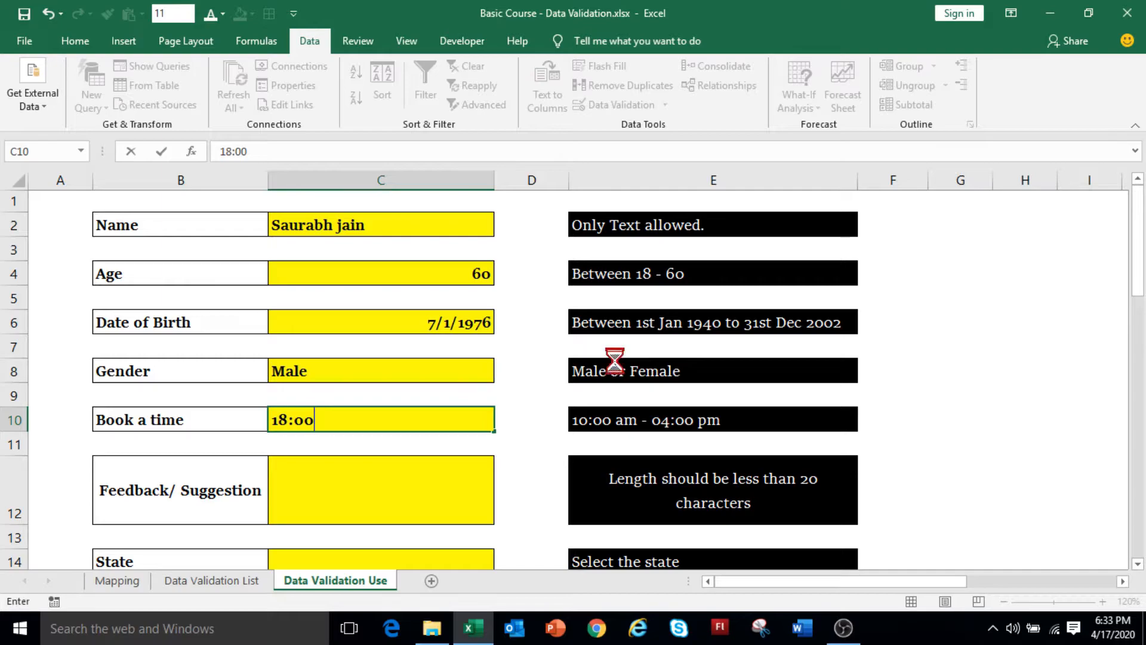
key(Return)
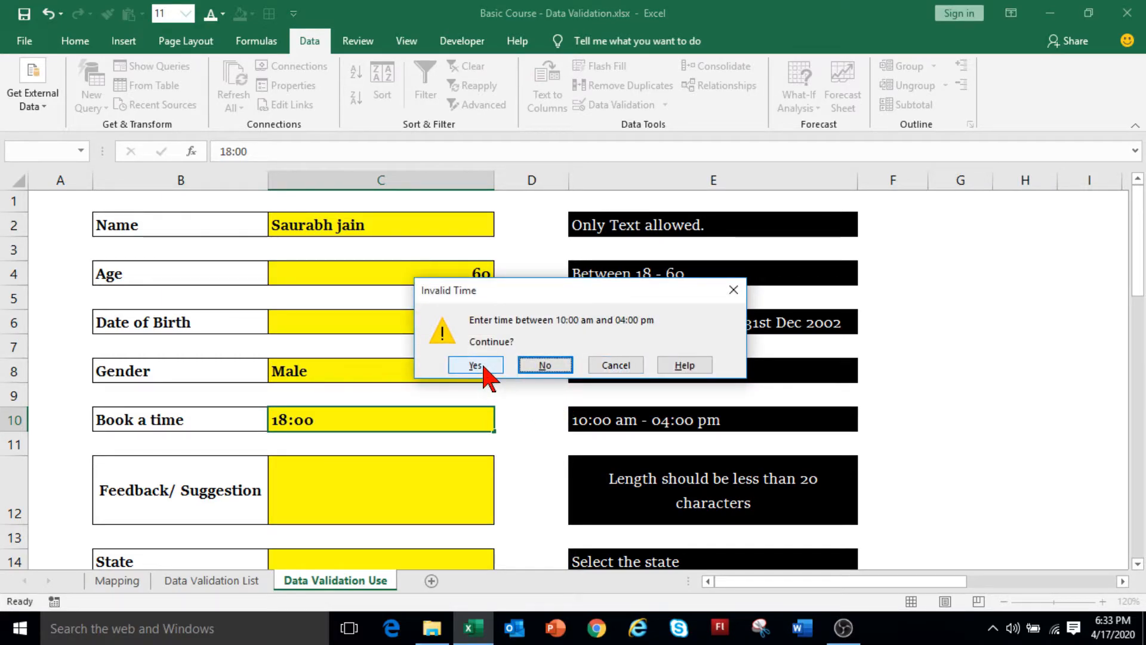
click(476, 367)
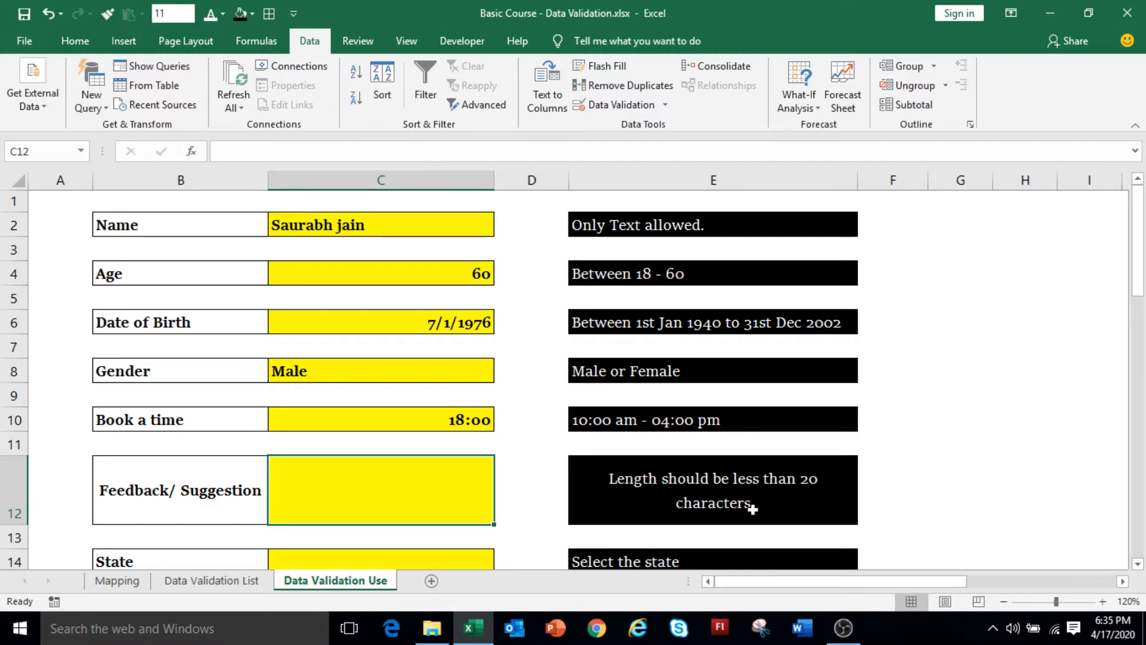
Limit the Feedback cell C12 to a text length less than or equal to 20.
click(618, 105)
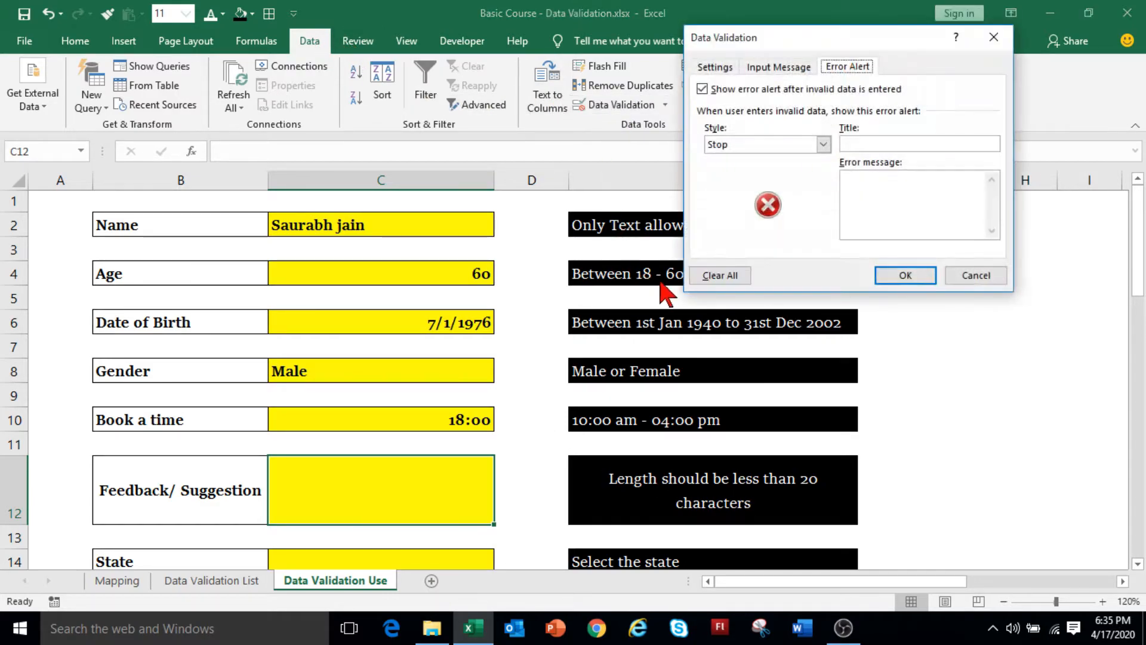
click(720, 67)
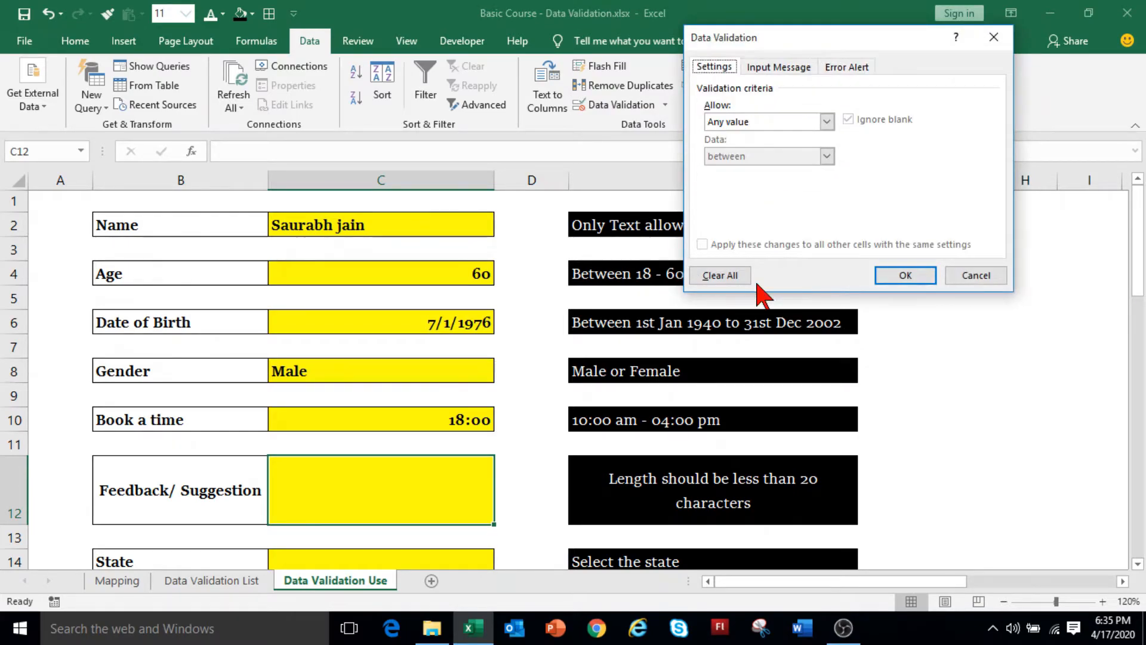
click(754, 123)
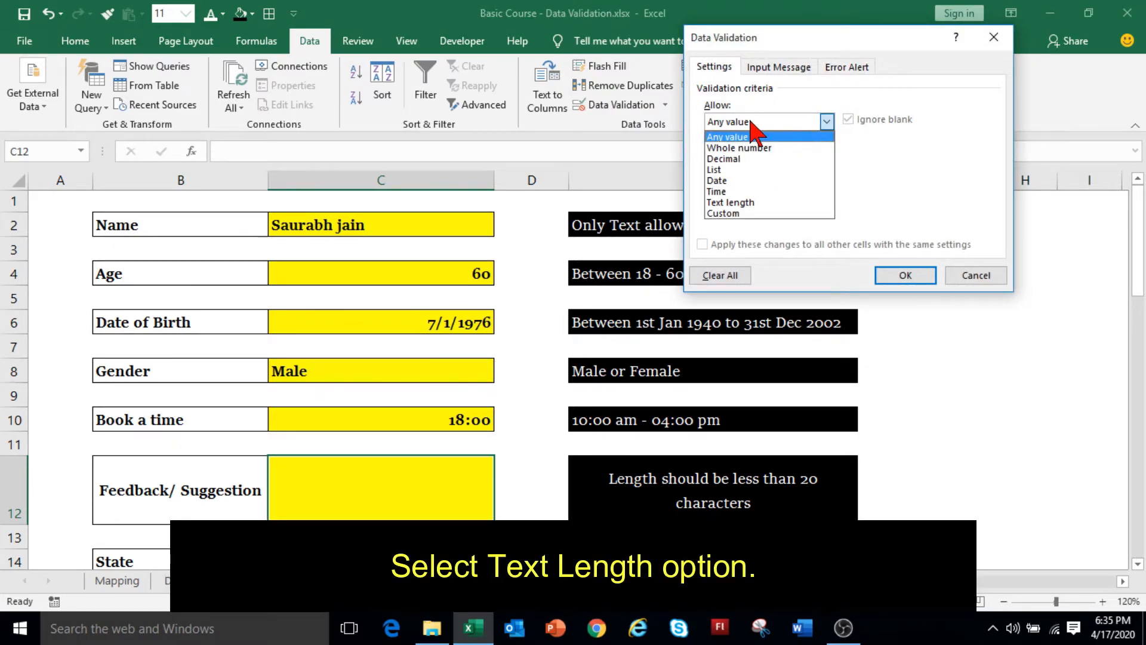
click(757, 203)
click(760, 157)
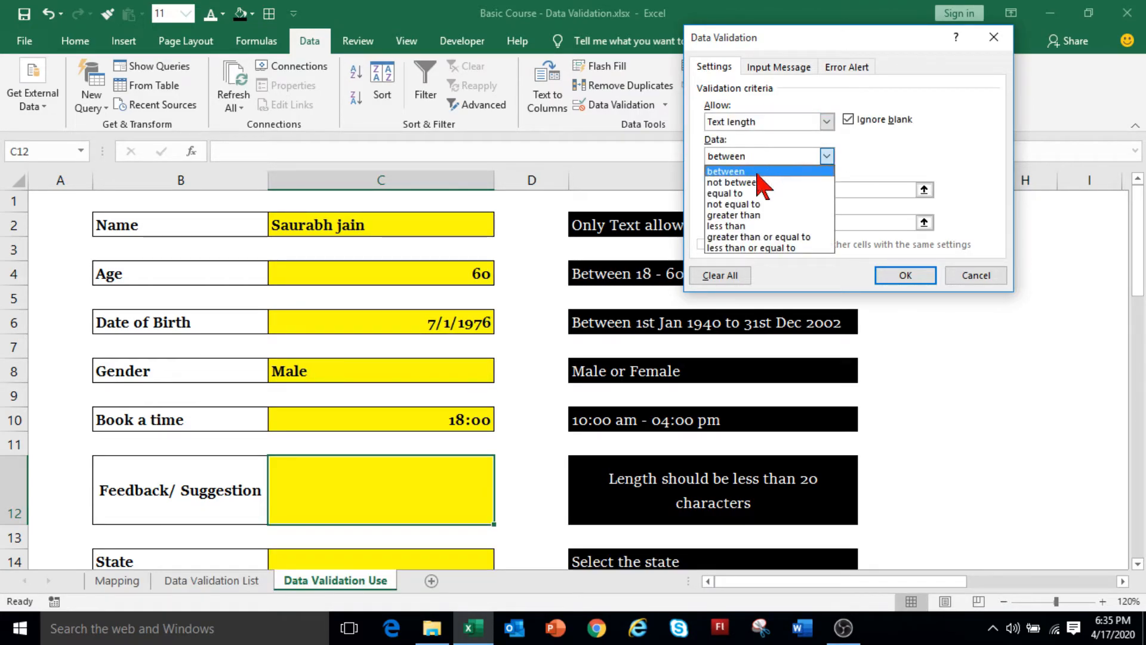
click(757, 247)
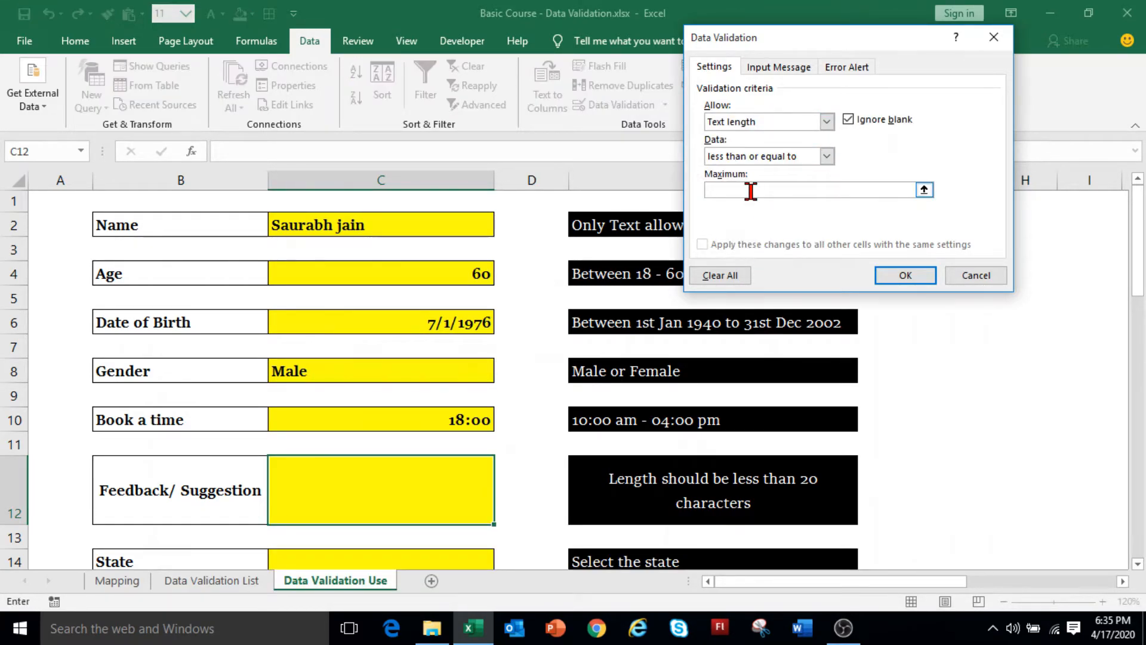
text(20)
Add an Information alert titled 'Invalid Length' with message 'Please enter message less than 20 characters'.
click(847, 67)
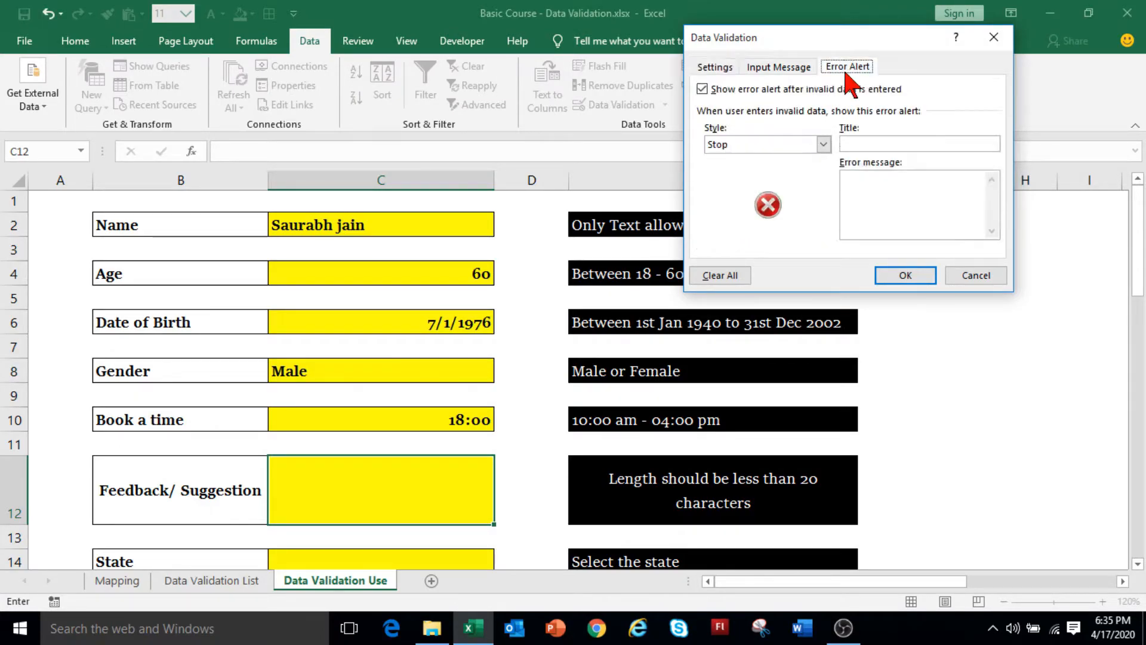
click(823, 144)
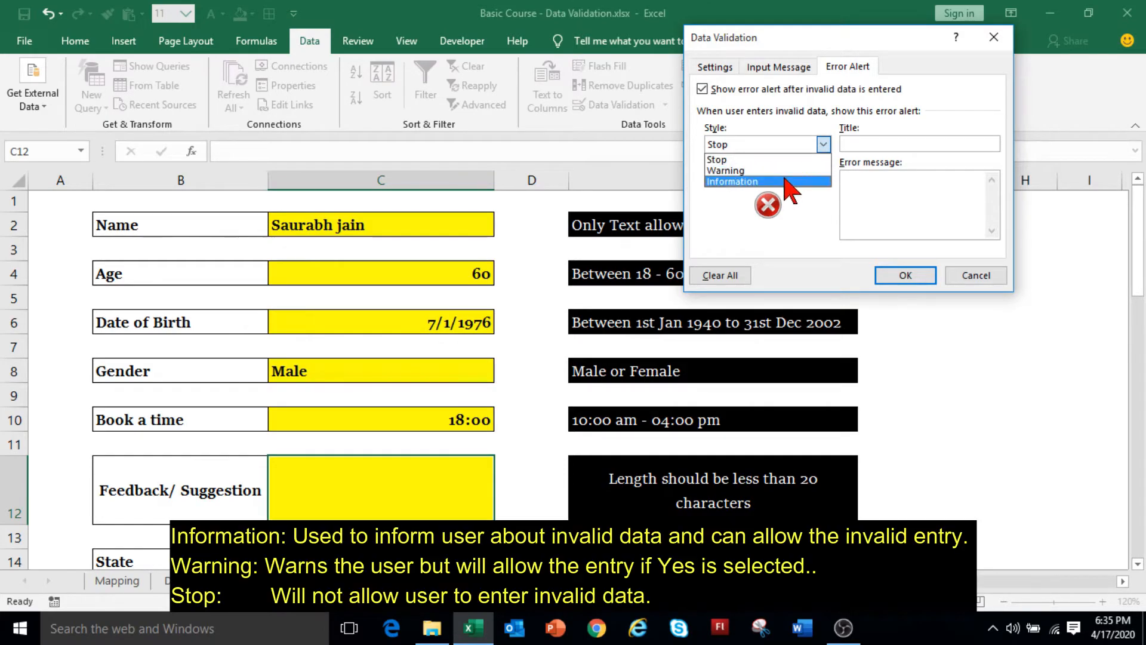
click(788, 181)
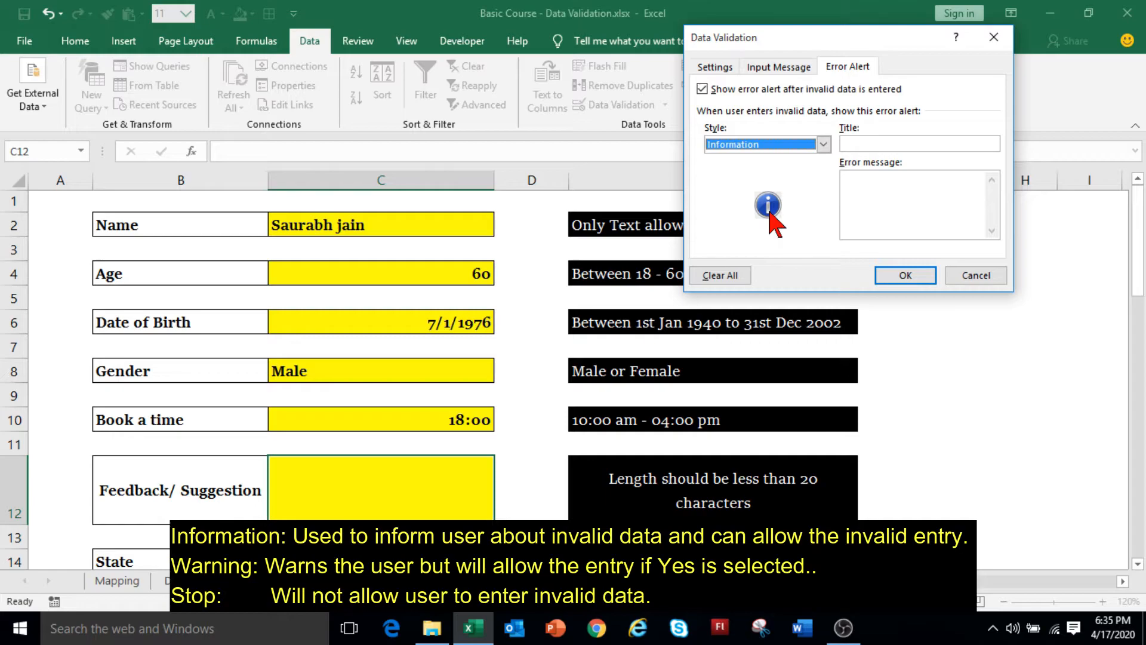
click(823, 145)
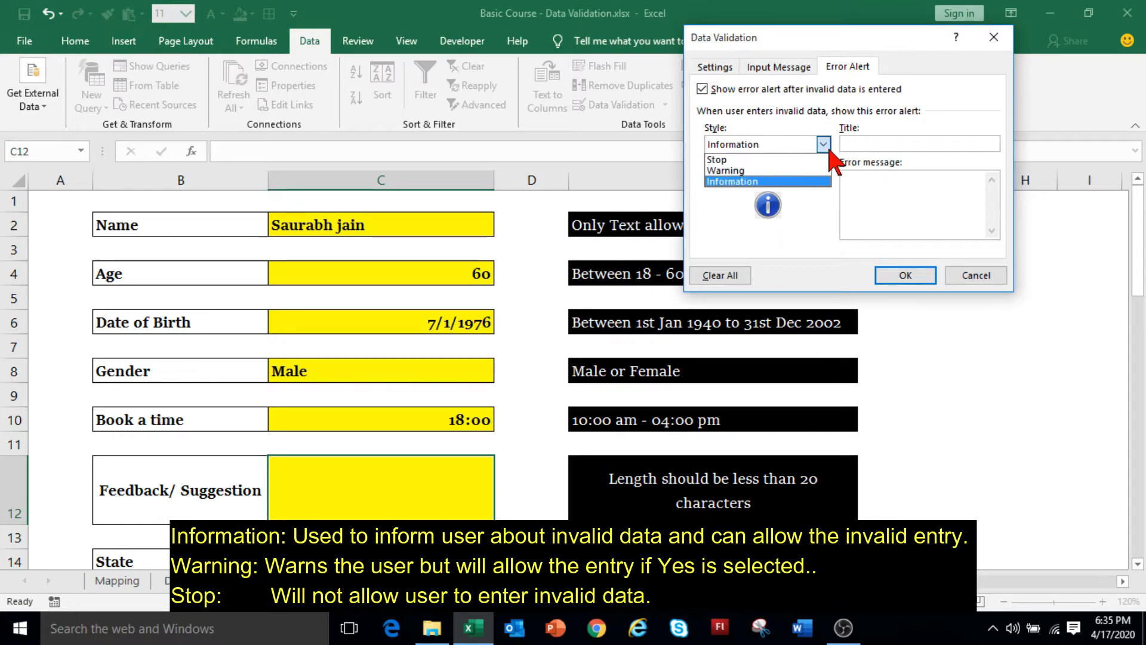
click(828, 147)
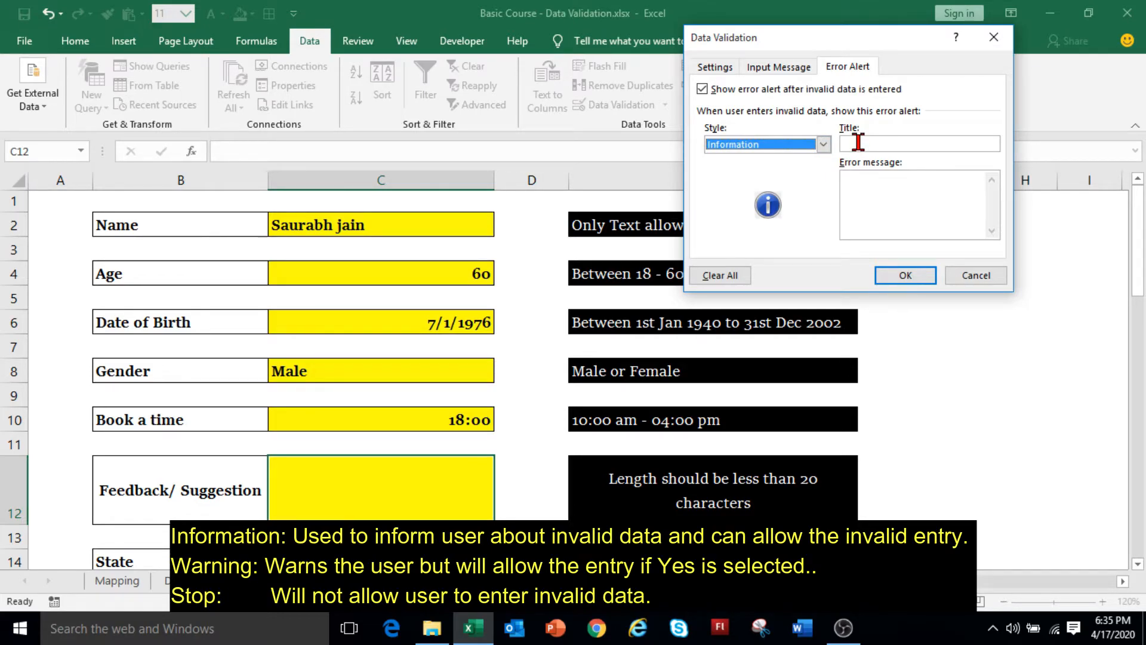
click(821, 144)
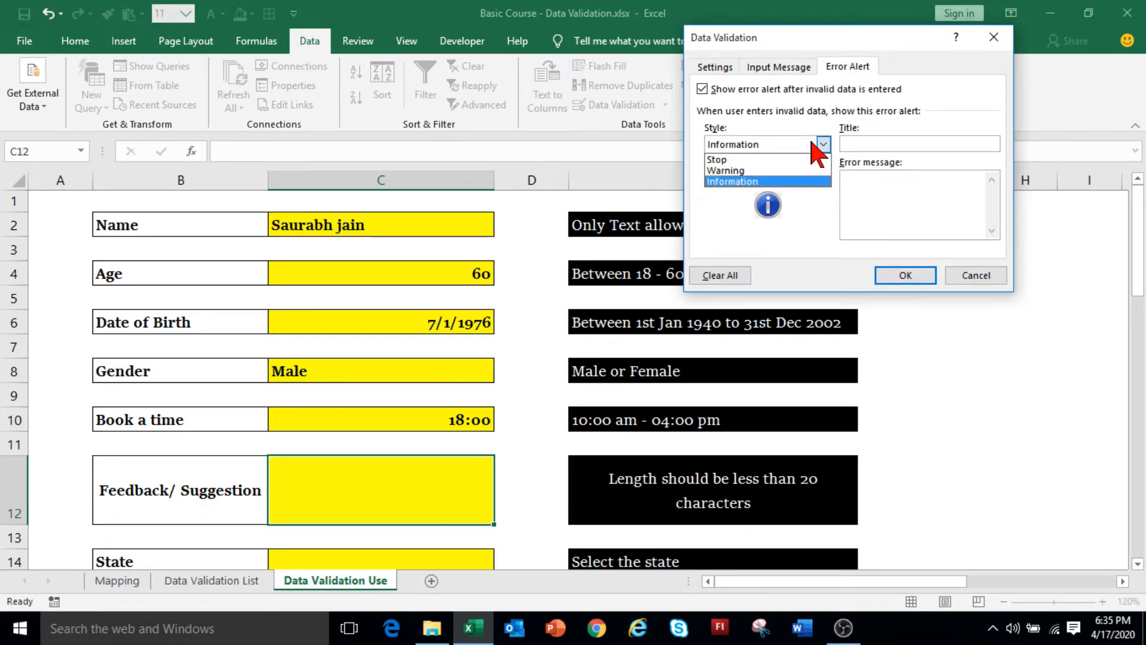
click(813, 143)
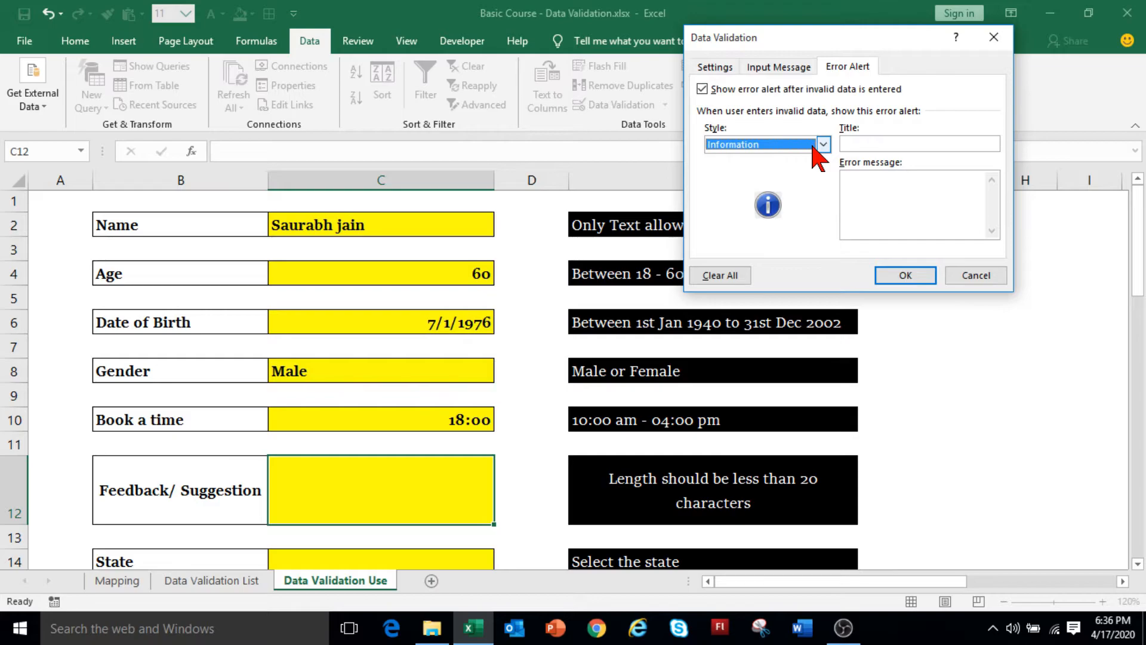
click(819, 157)
click(815, 148)
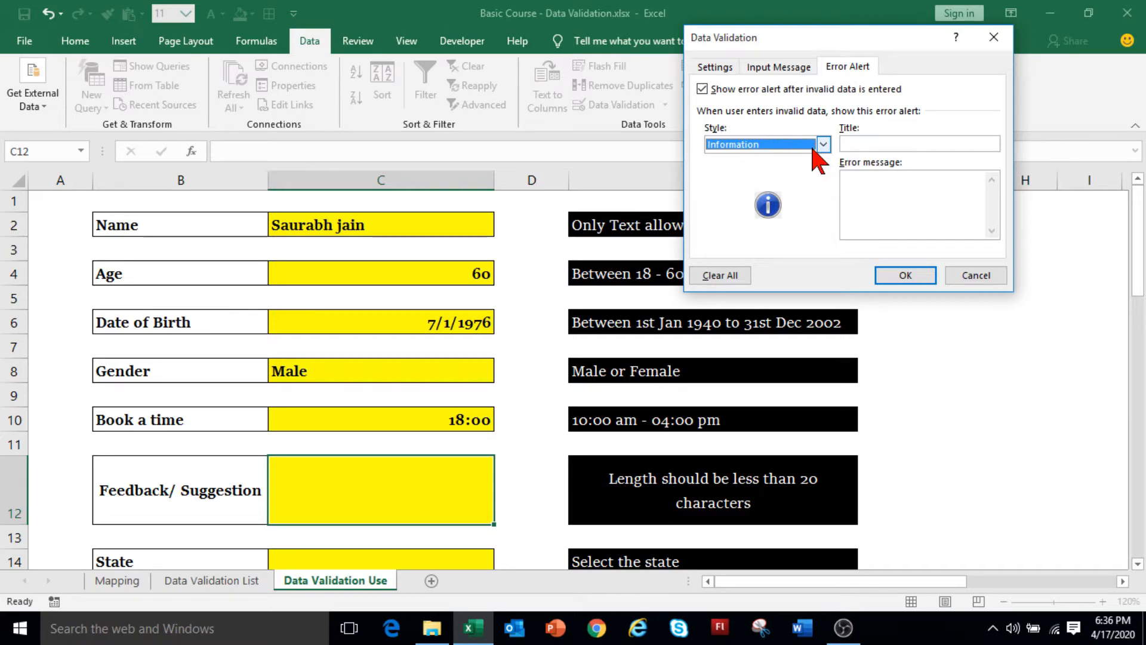
click(852, 145)
text(Invalid Length)
click(856, 174)
text(Pl)
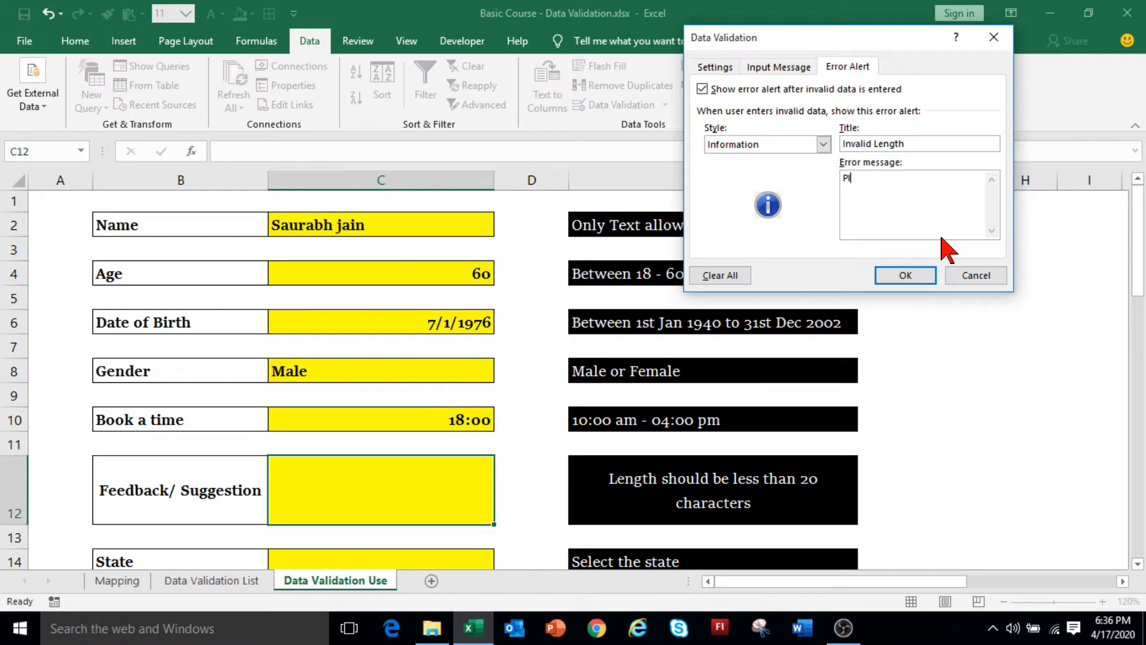
text(ease enter message less than 20 characters.)
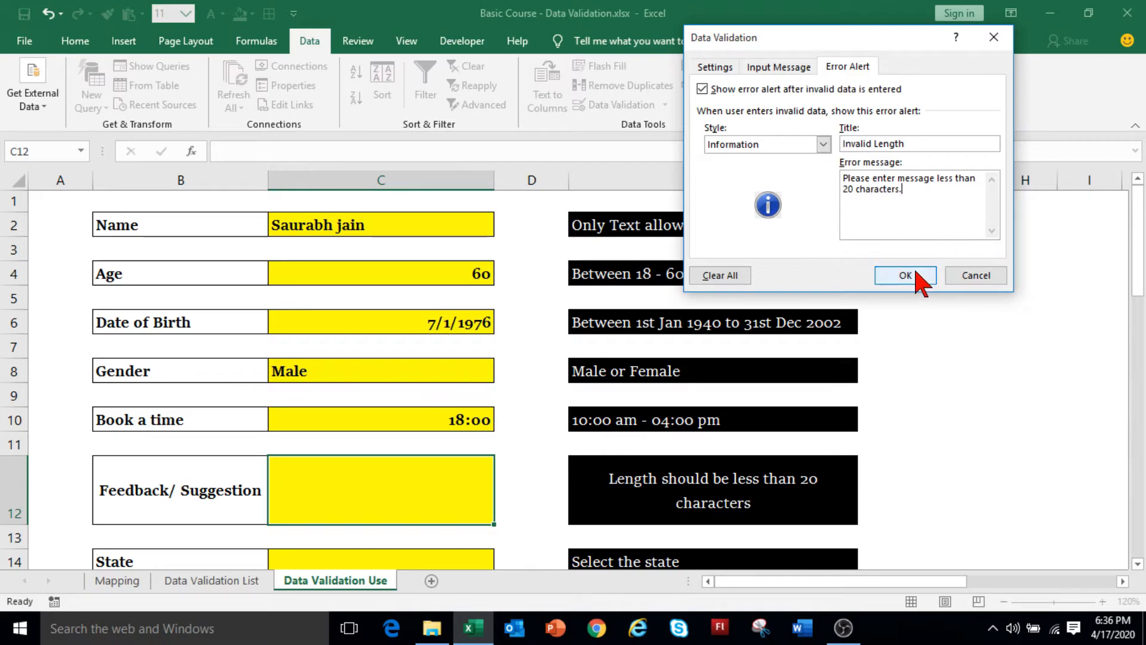
click(909, 276)
Type 'Excel Sessions. Step by step guide to learn Excel.' into the Feedback cell C12.
double_click(422, 509)
text(E)
text(xcel Sessions. Step by step guide to learn Excel.)
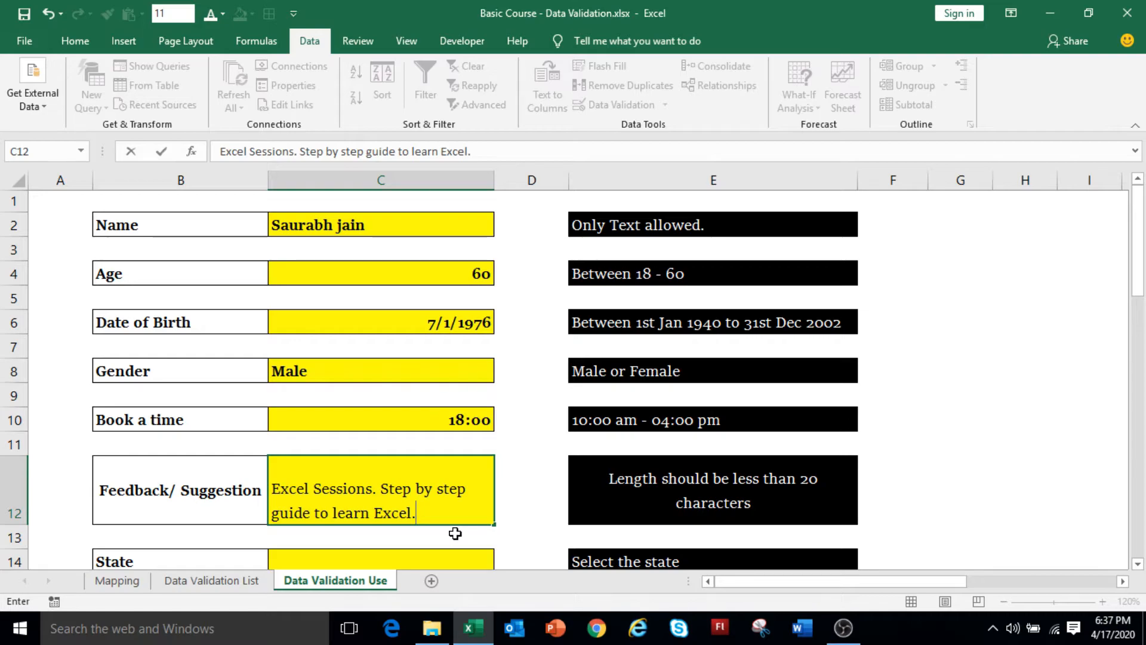
Cancel the long suggestion, then keep 'Excel Sessions. Learn Excel Step by step.' in C12 despite the alert.
key(Return)
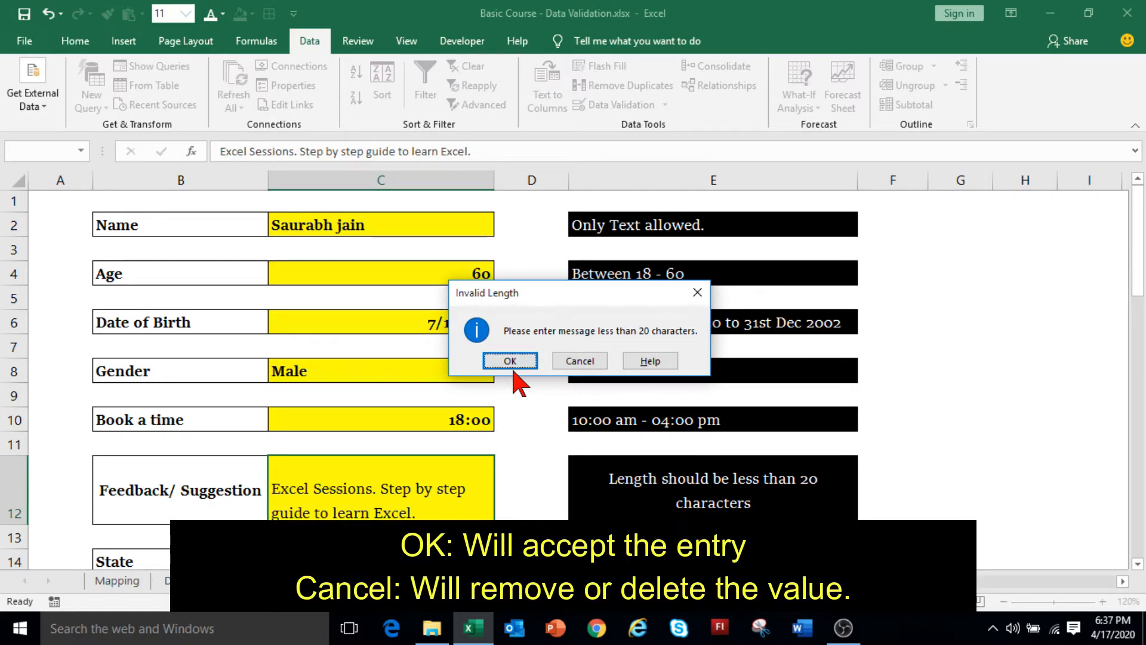
click(594, 365)
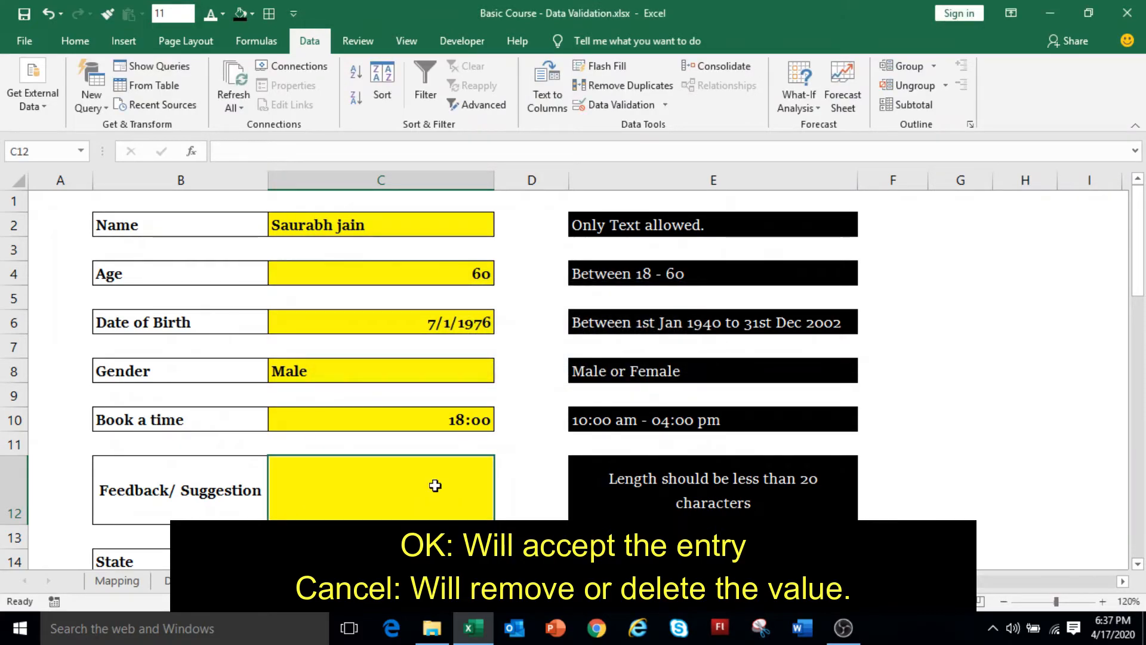
text(Excel Sessions.)
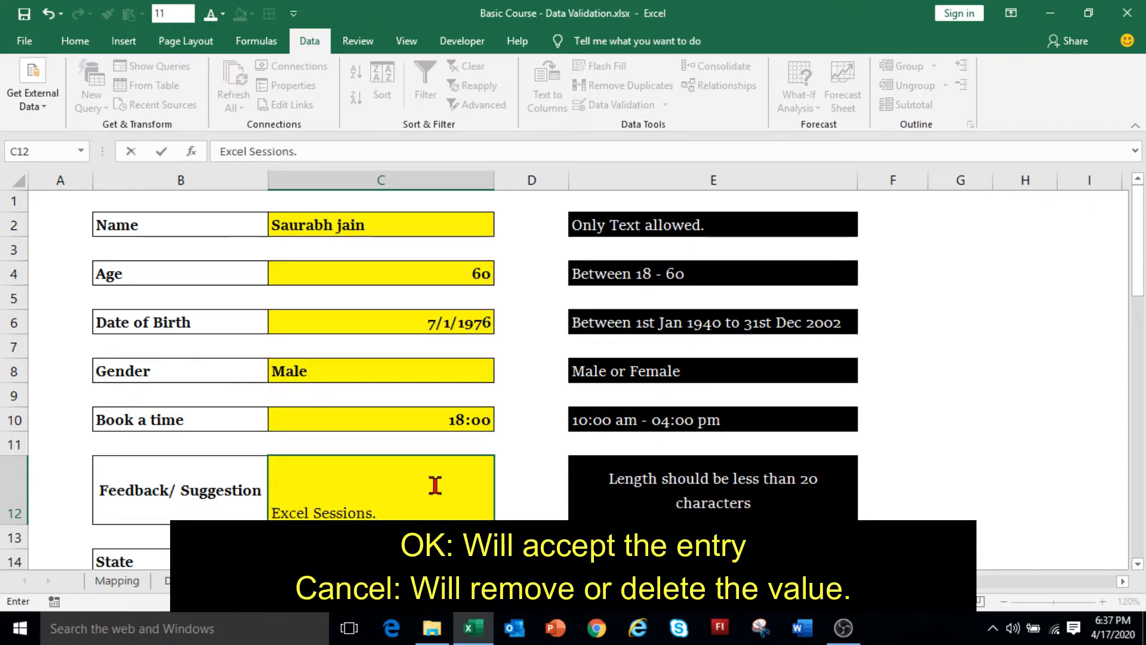
text( Learn Excel Step by step.)
key(Return)
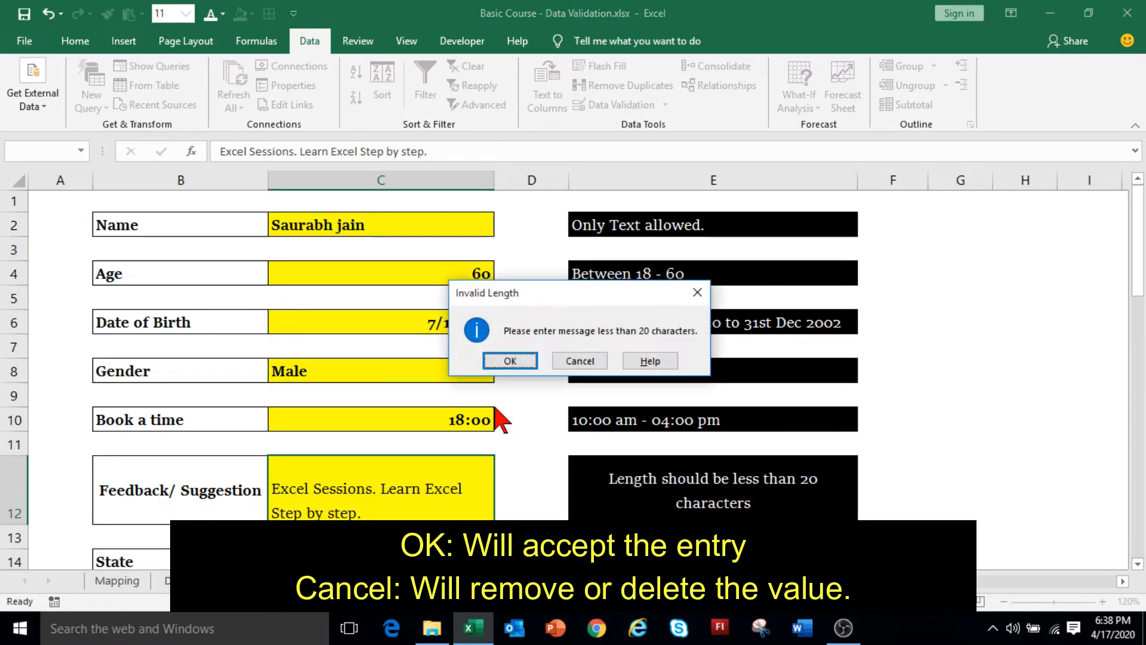
click(525, 362)
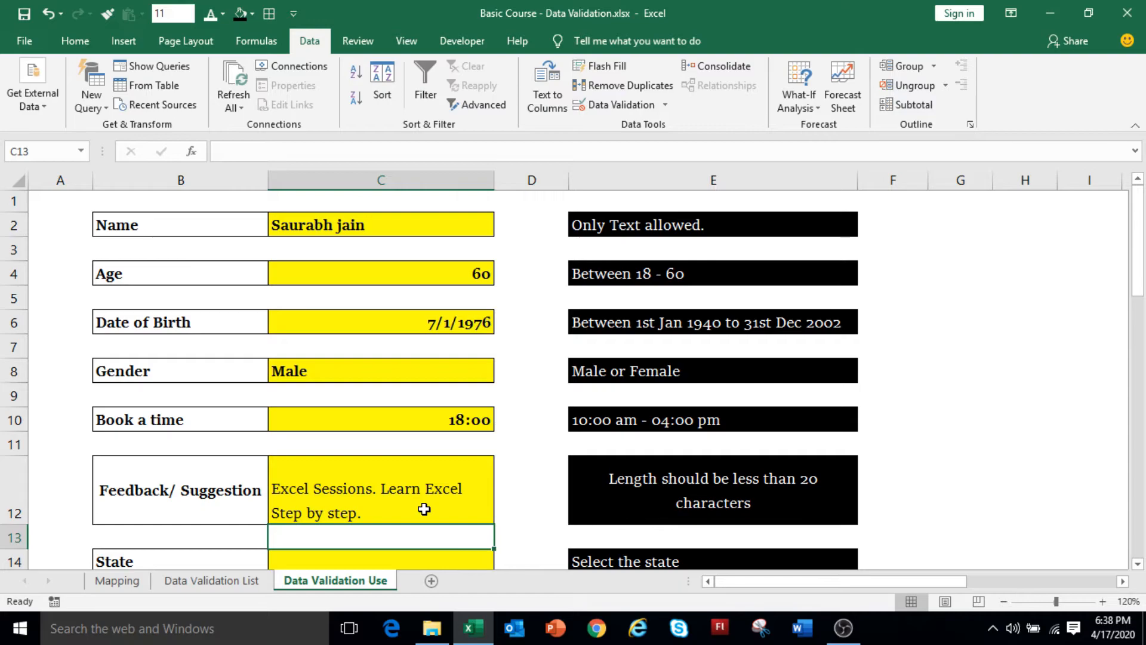
key(Down)
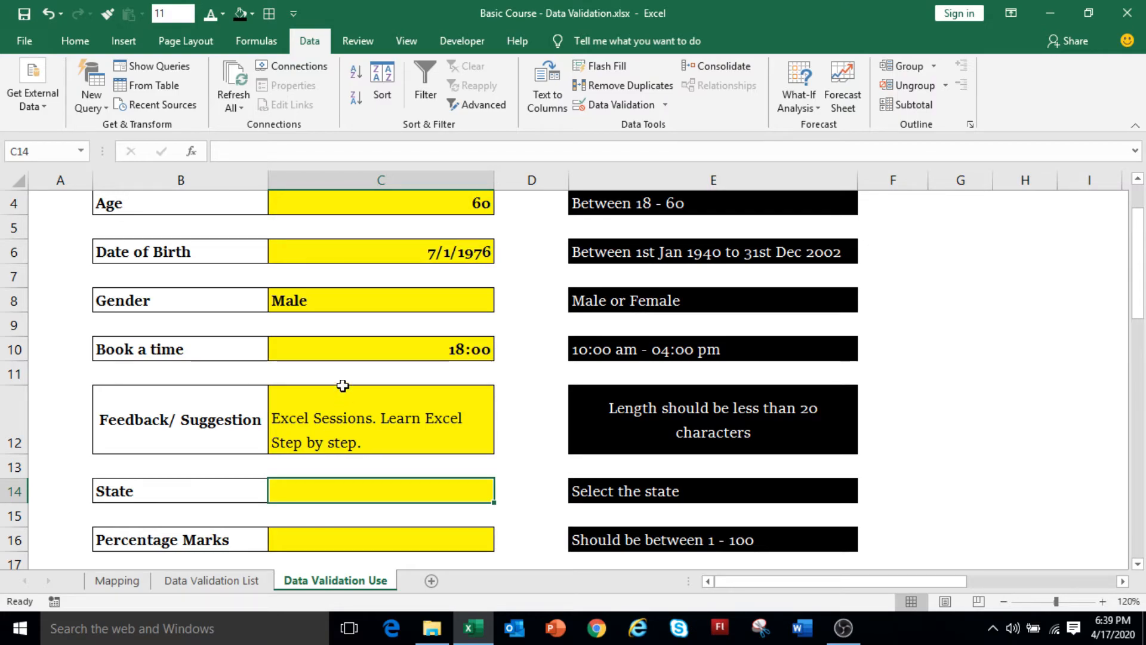
click(327, 306)
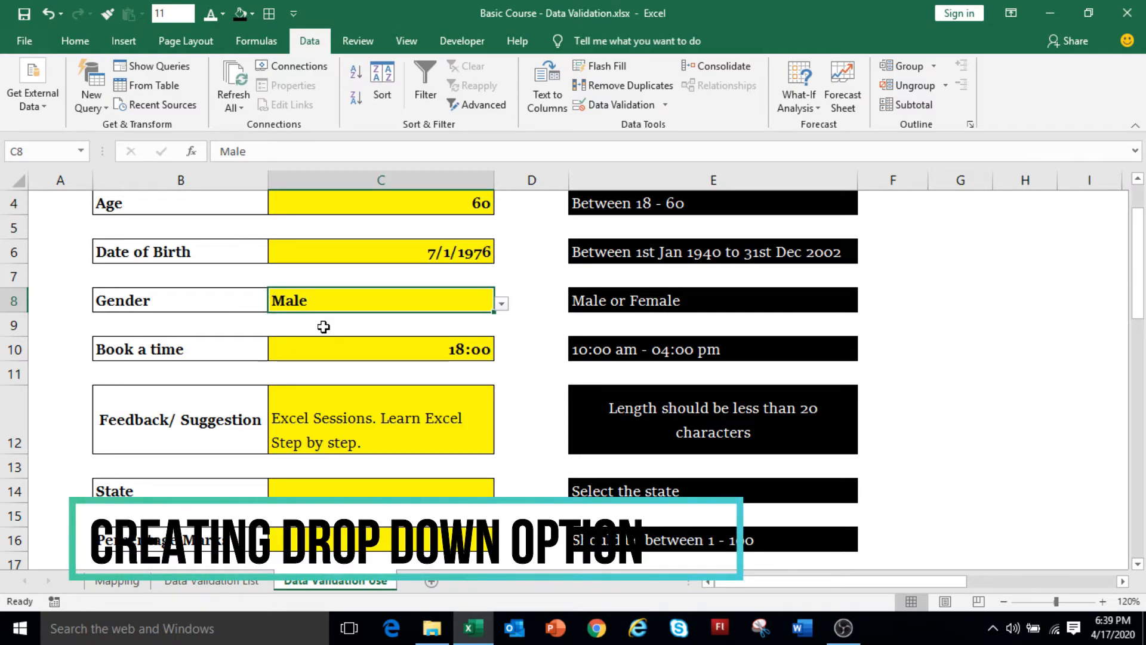
Select the state names in A1:A15 on the Mapping sheet, then return to the form's State cell C14.
click(128, 582)
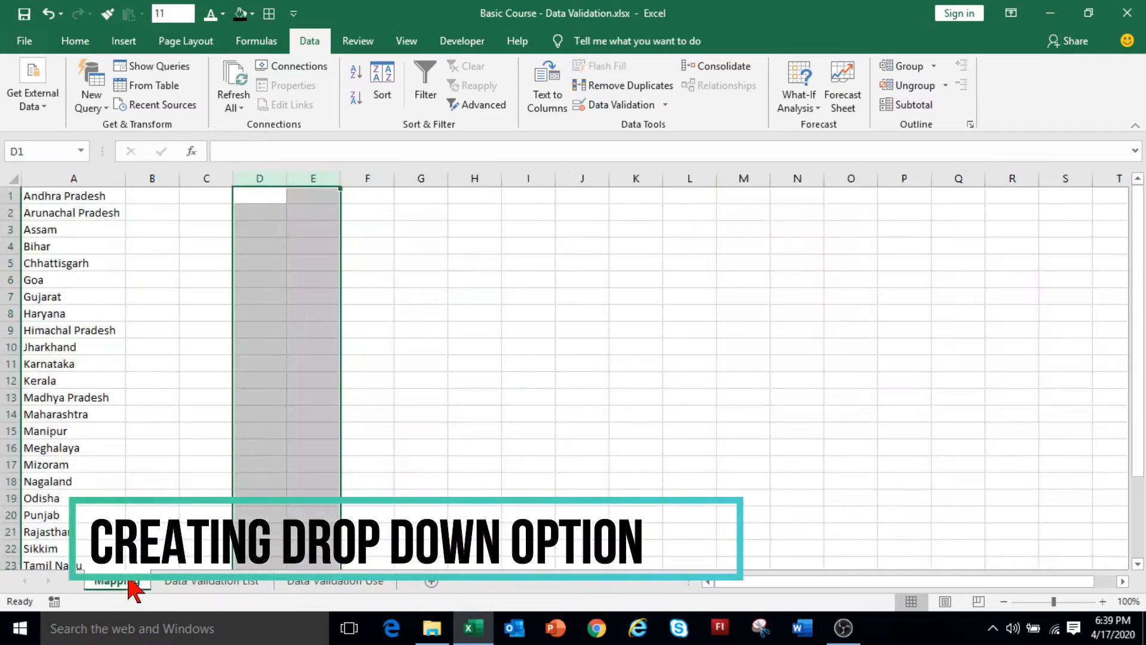
click(88, 245)
drag(84, 194, 36, 562)
click(338, 584)
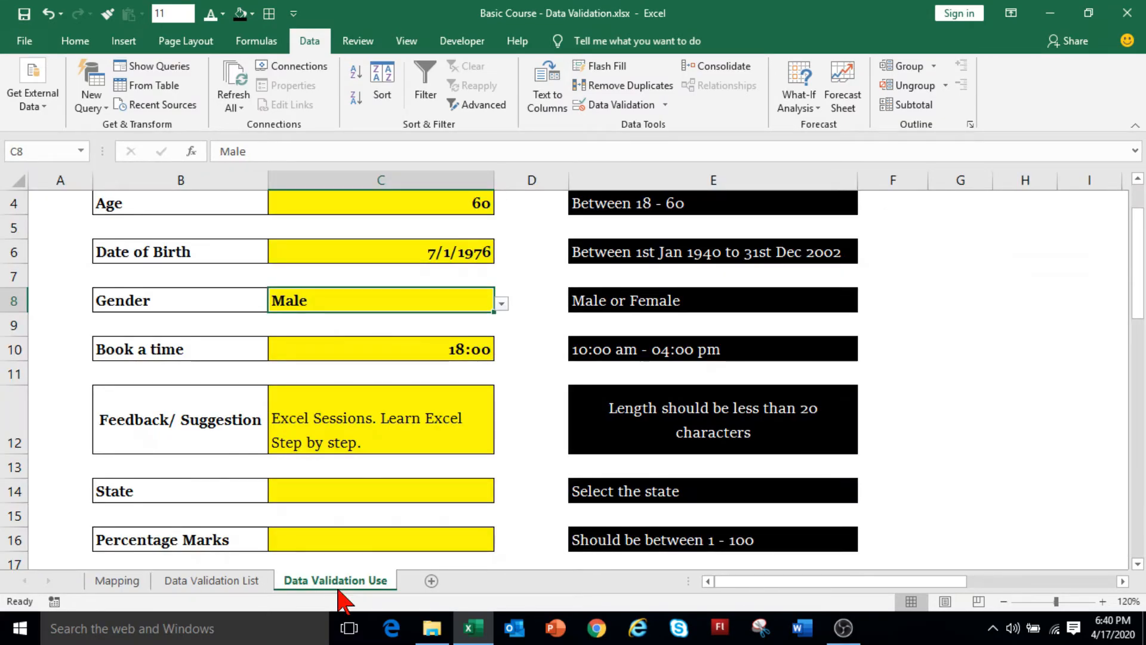
click(296, 496)
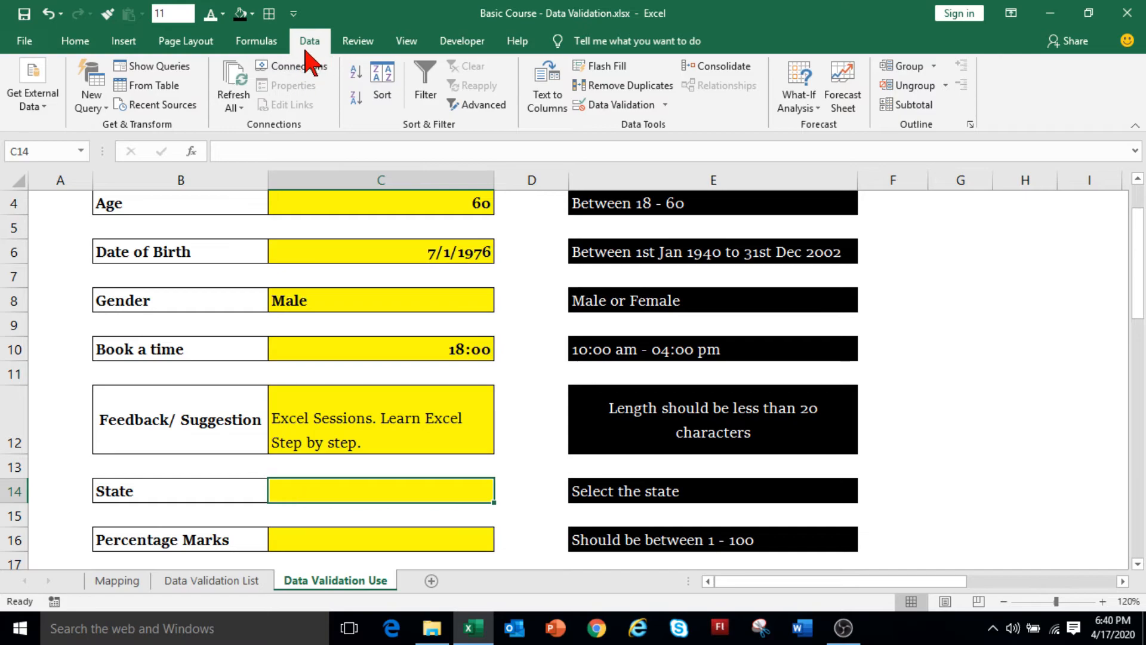
Give C14 a List validation sourced from the state names in Mapping!$A$1:$A$28.
click(648, 107)
click(714, 68)
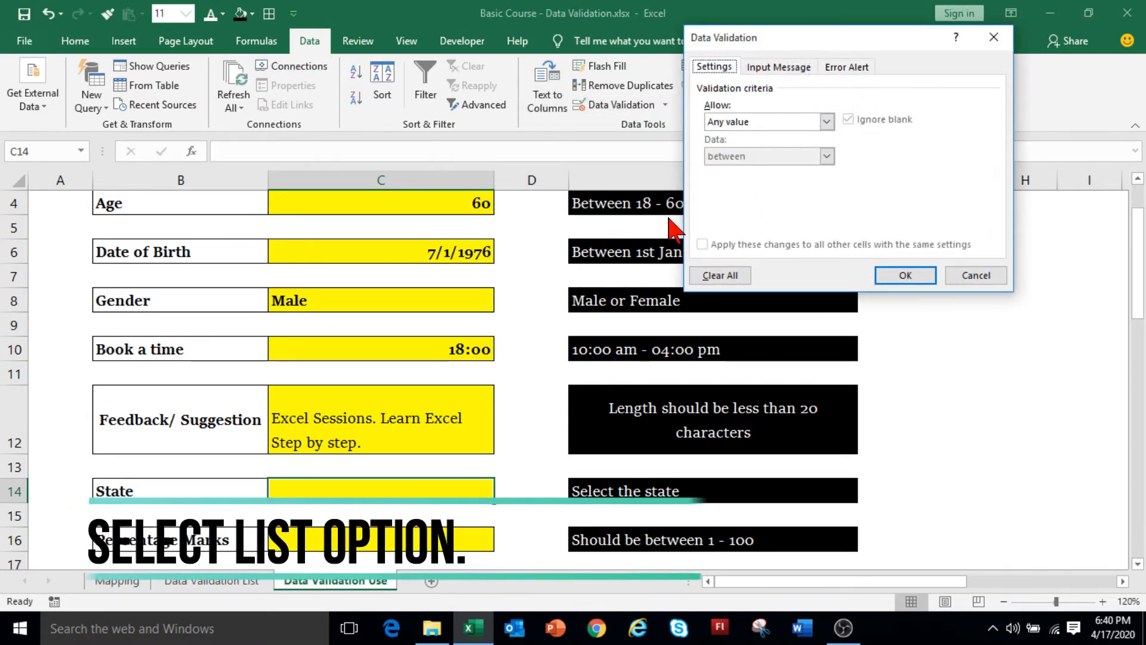
click(750, 123)
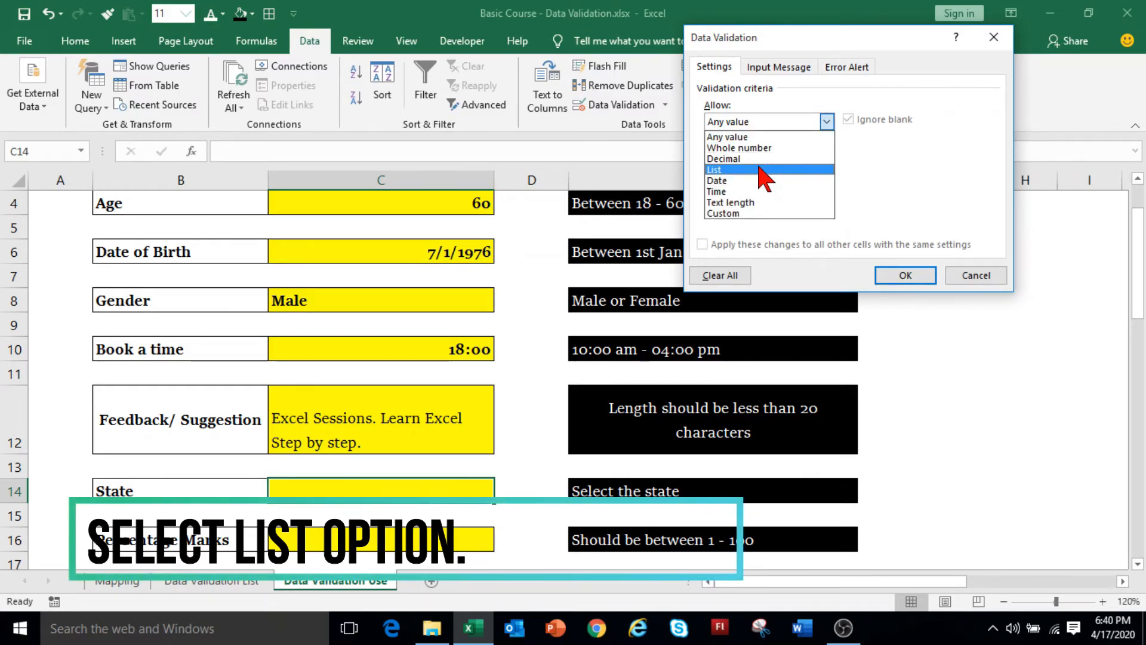
click(760, 170)
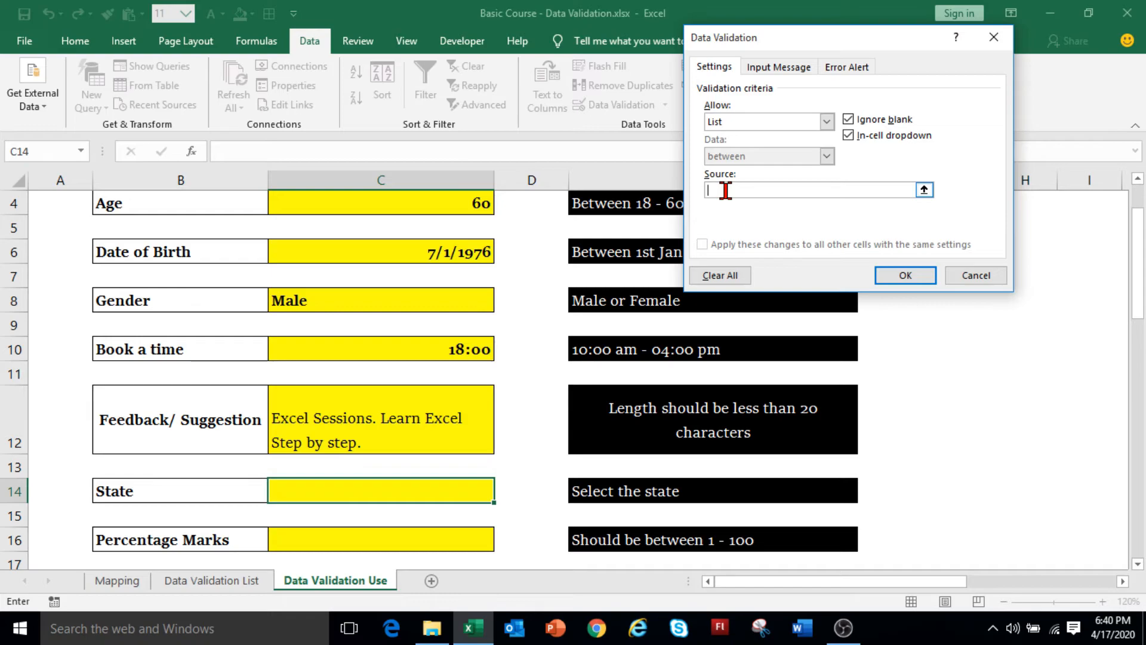
click(123, 584)
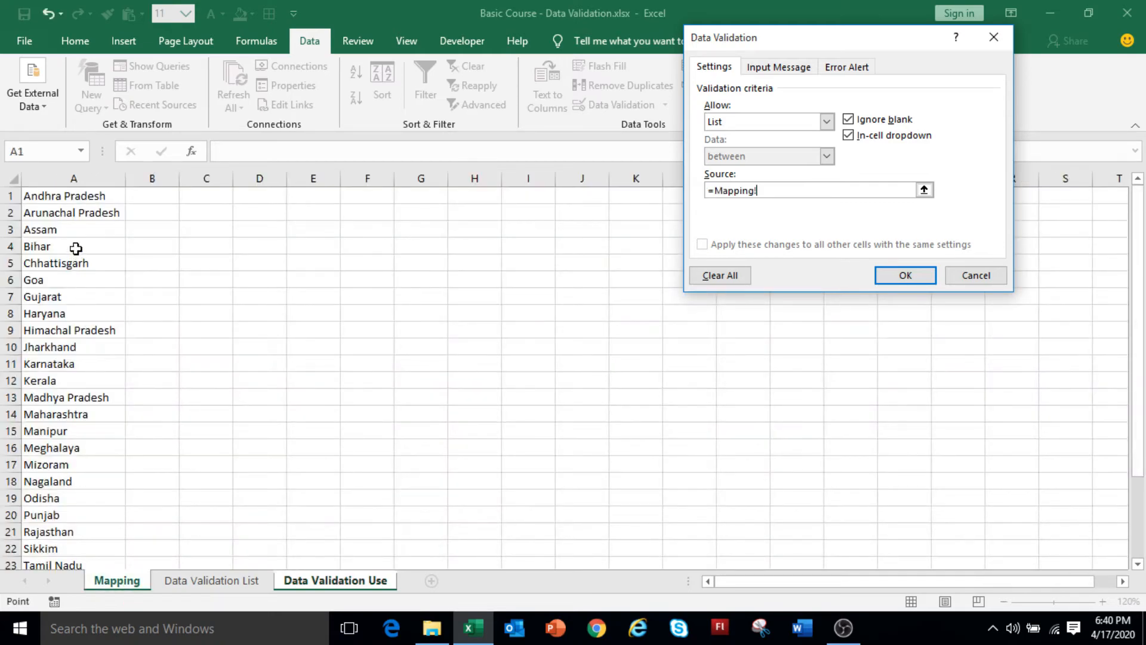
drag(62, 200, 59, 536)
click(889, 277)
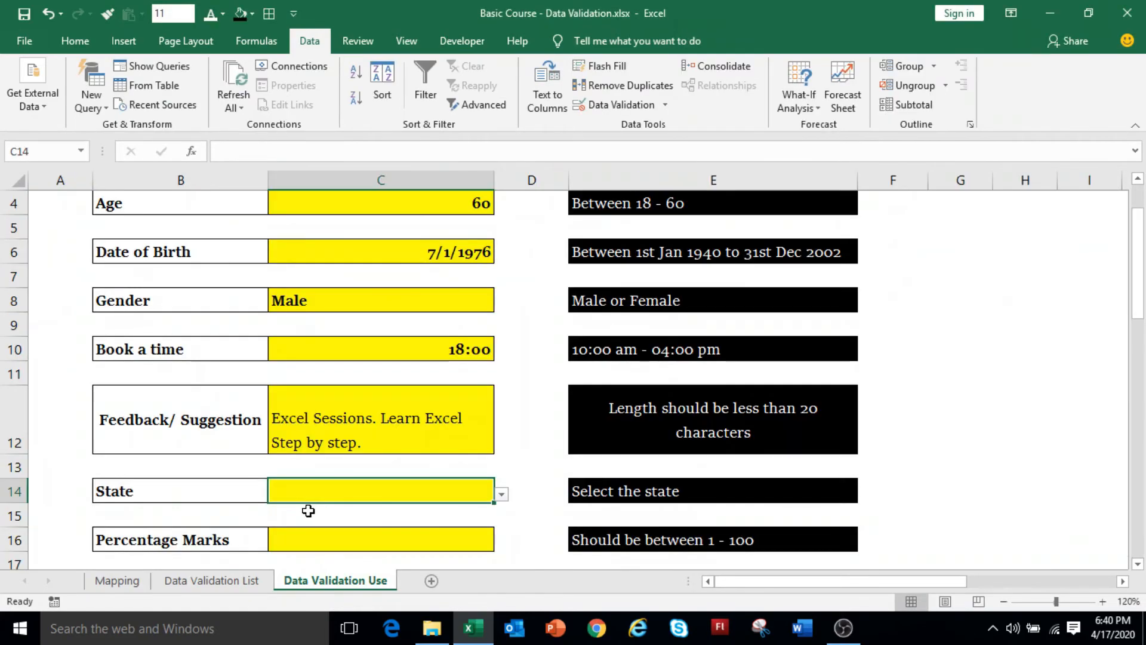
Choose Uttar Pradesh from the State dropdown in C14.
click(501, 494)
drag(499, 402, 499, 460)
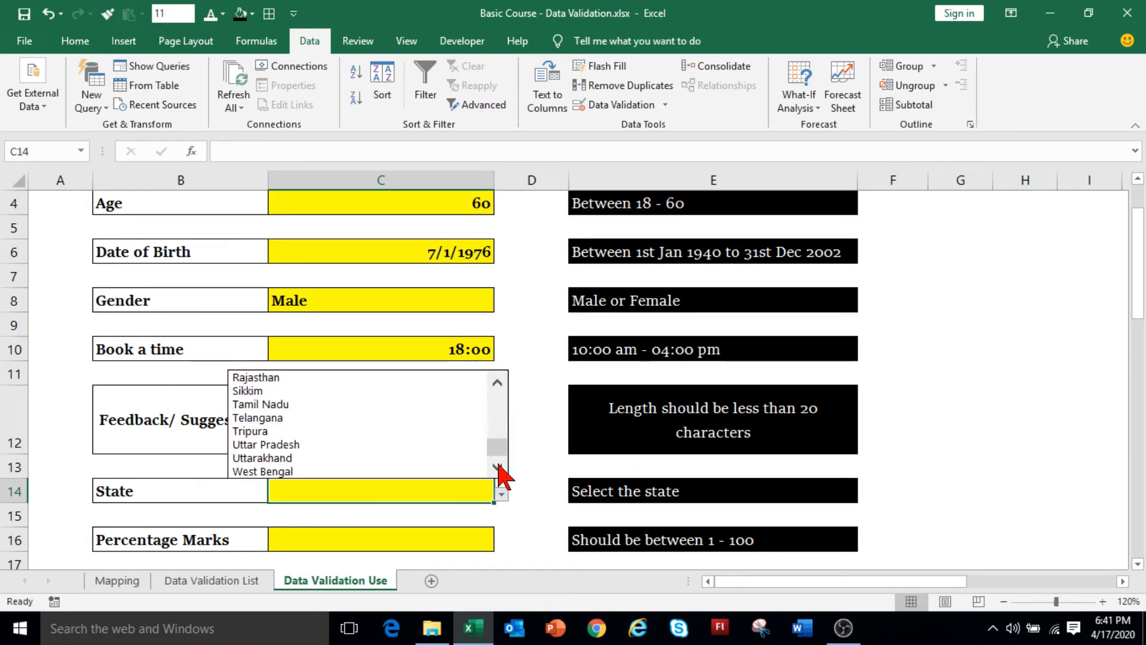
click(425, 444)
scroll(424, 495, down, 1)
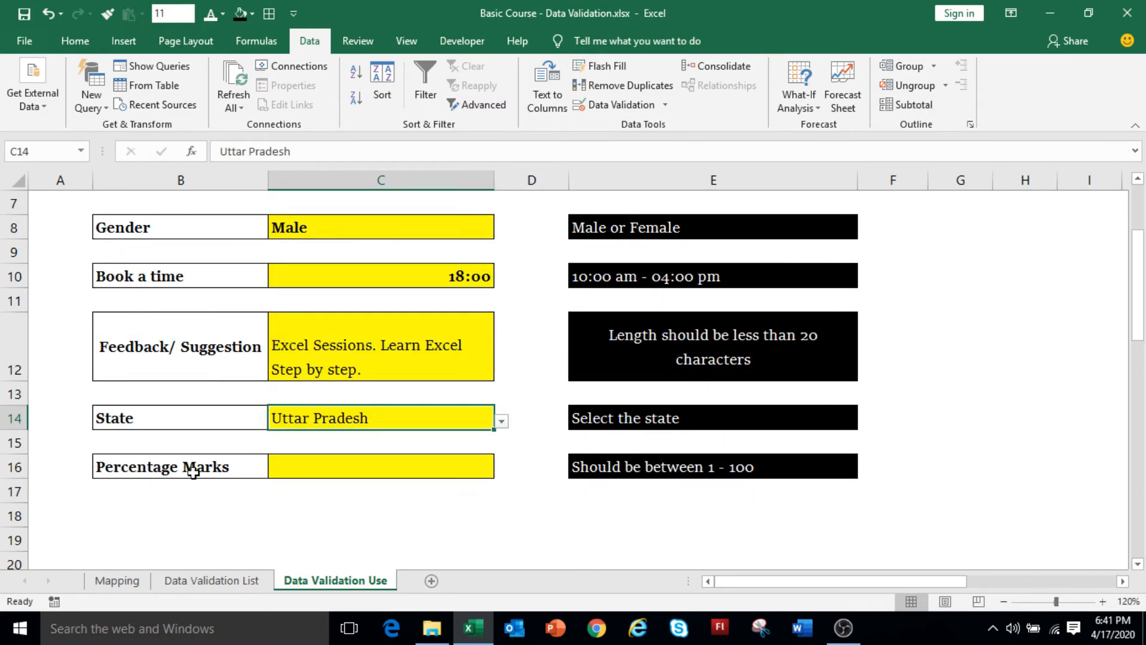
click(319, 476)
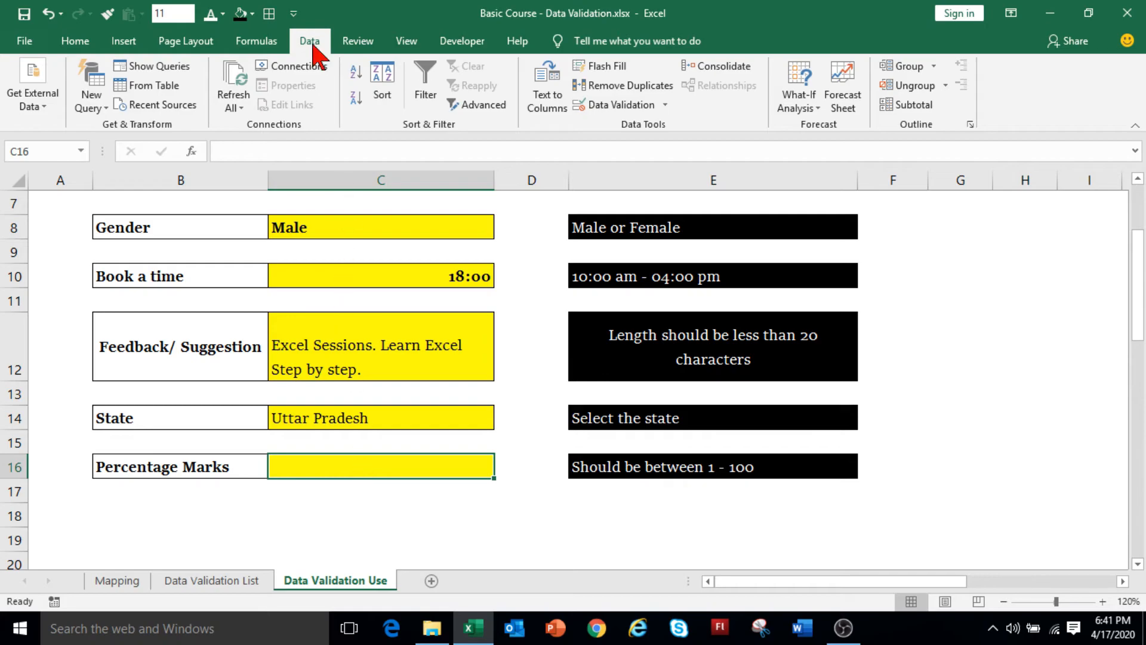
Allow only decimal values between 0 and 100 in the Percentage Marks cell C16.
click(620, 107)
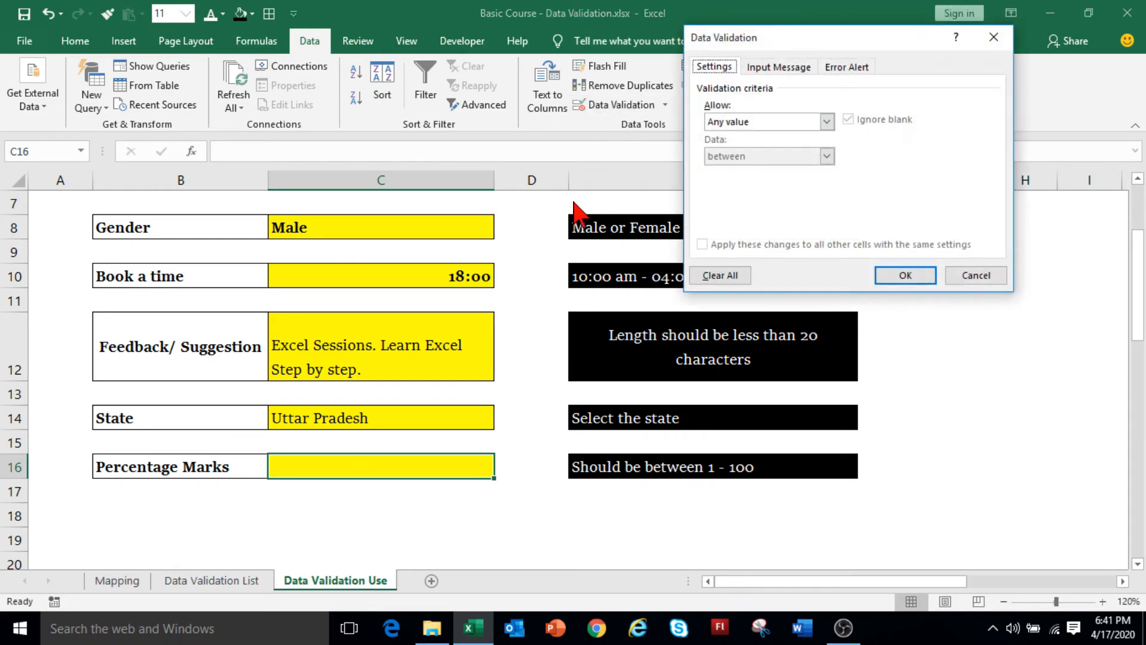
click(764, 121)
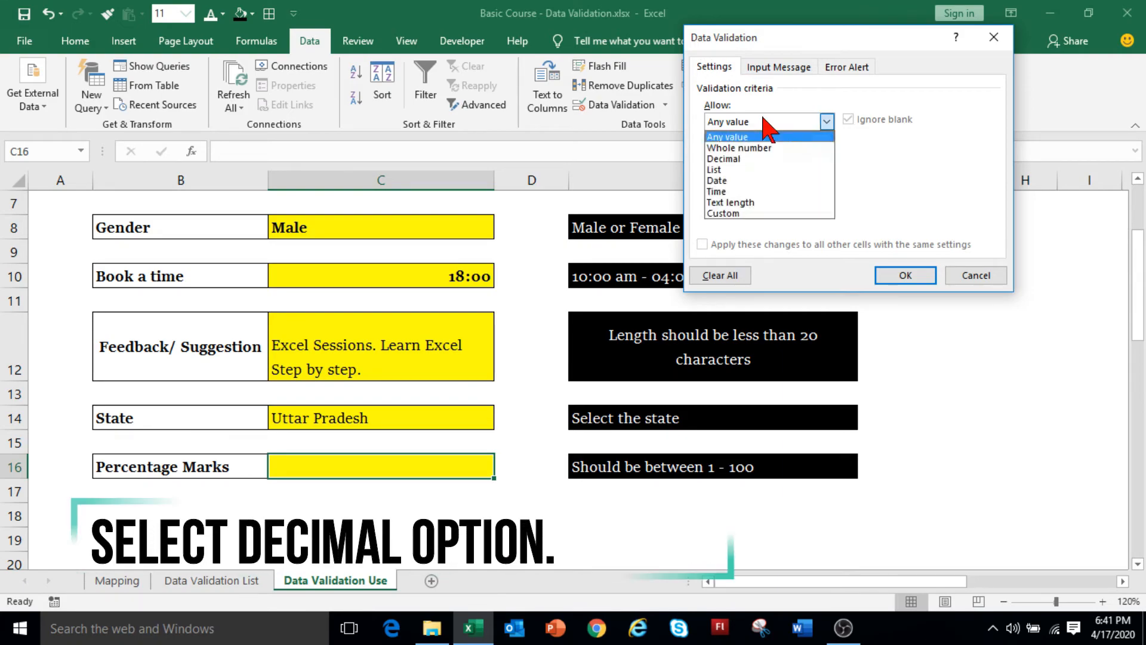
click(739, 159)
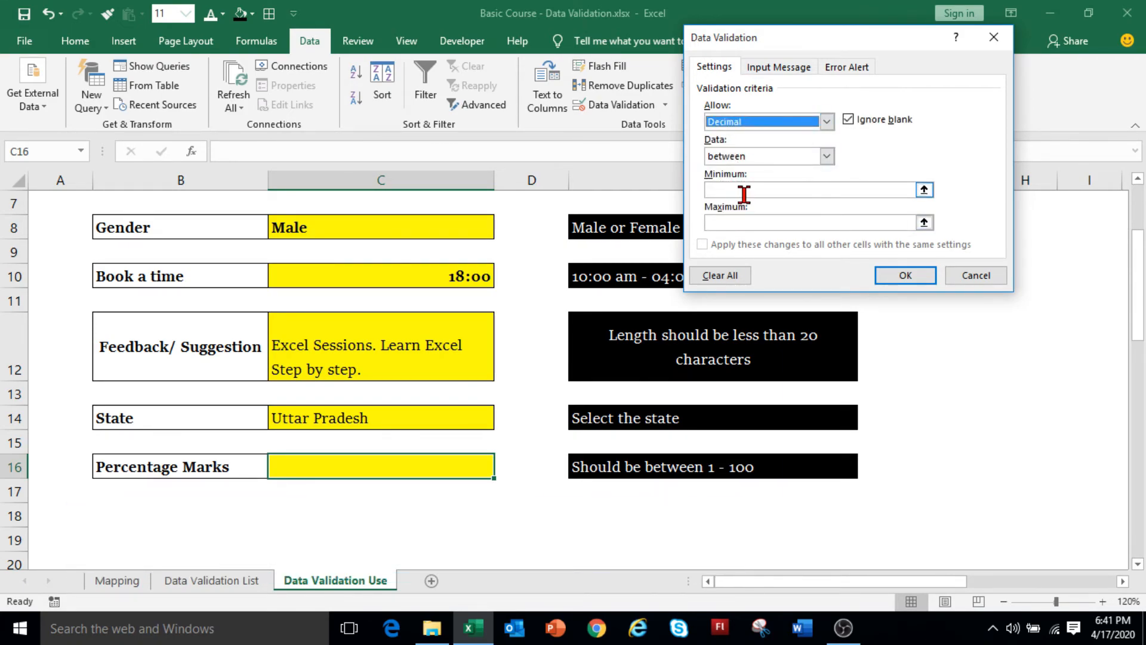
click(744, 191)
text(0)
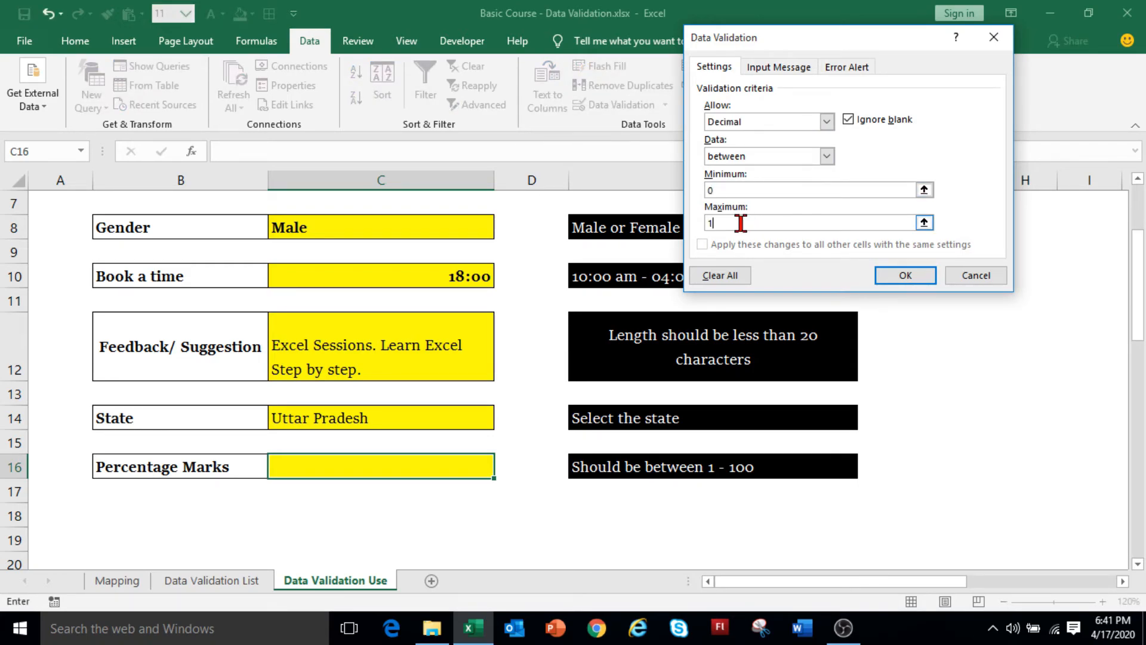
click(902, 277)
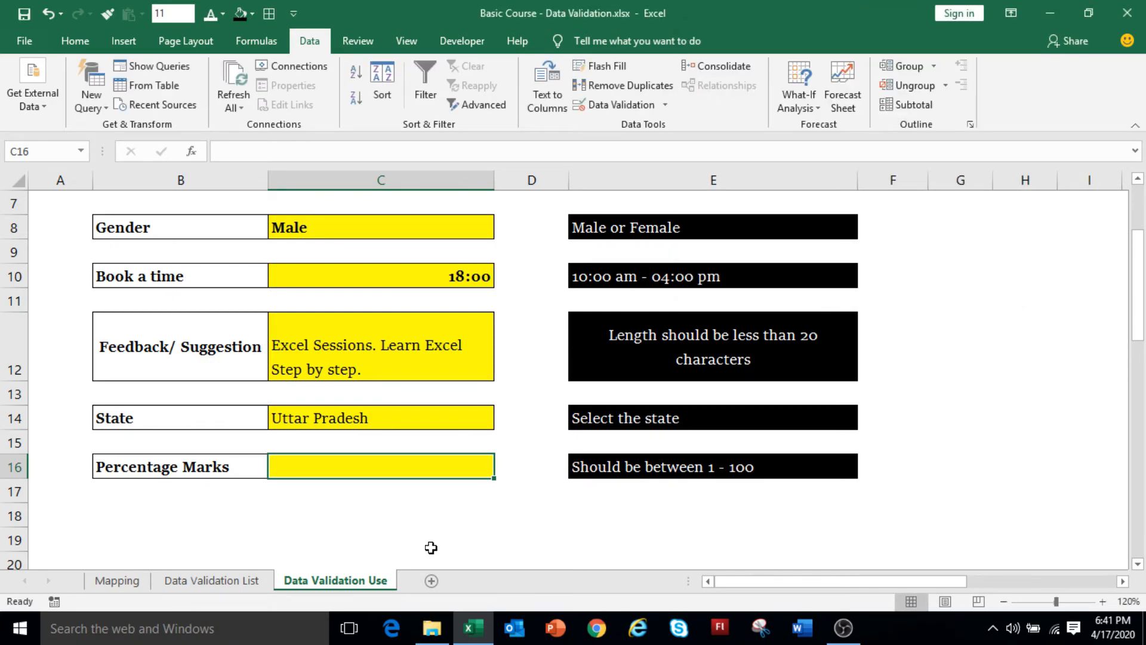
Try 100.5 in C16, cancel the validation error, and type 95.5 instead.
text(100.5)
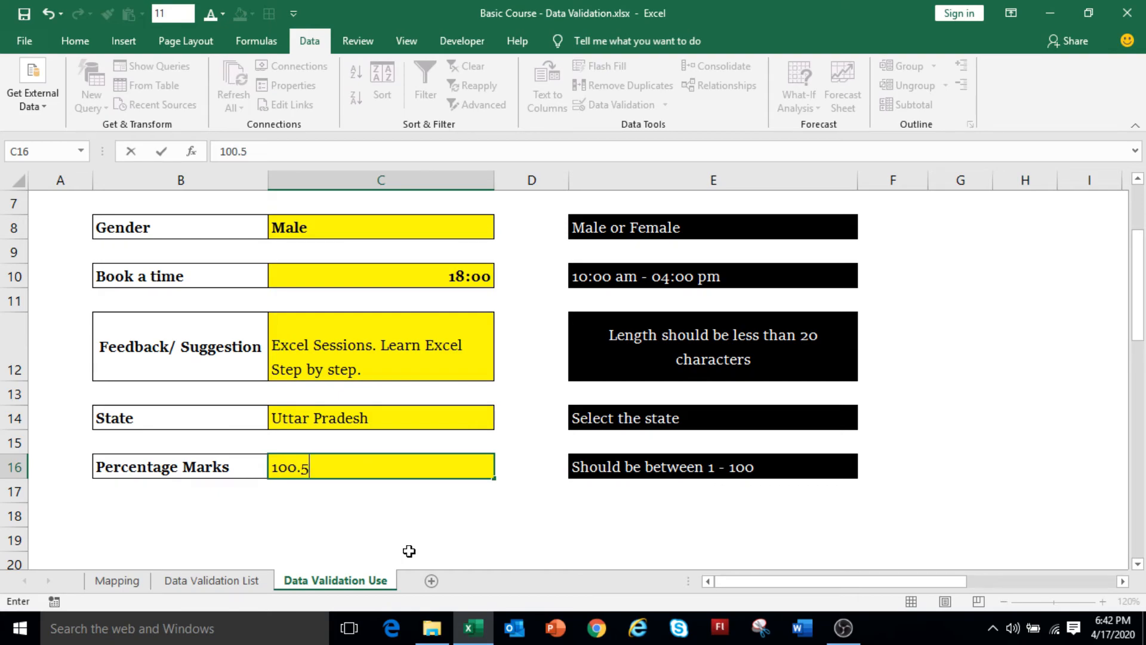
key(Return)
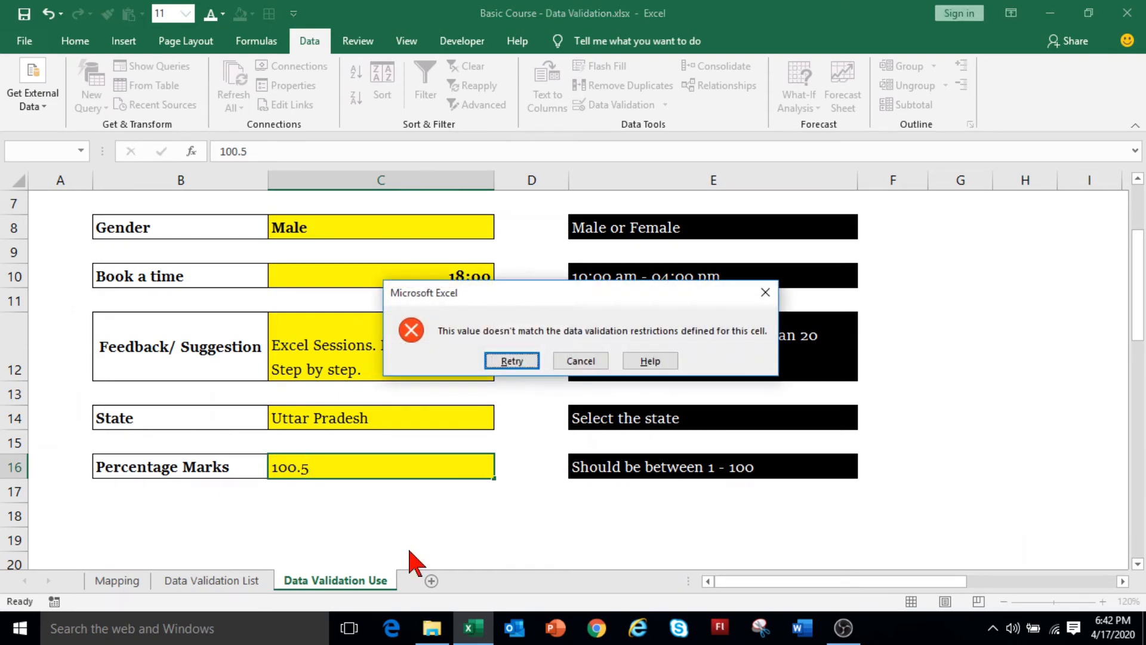
click(578, 362)
text(95.5)
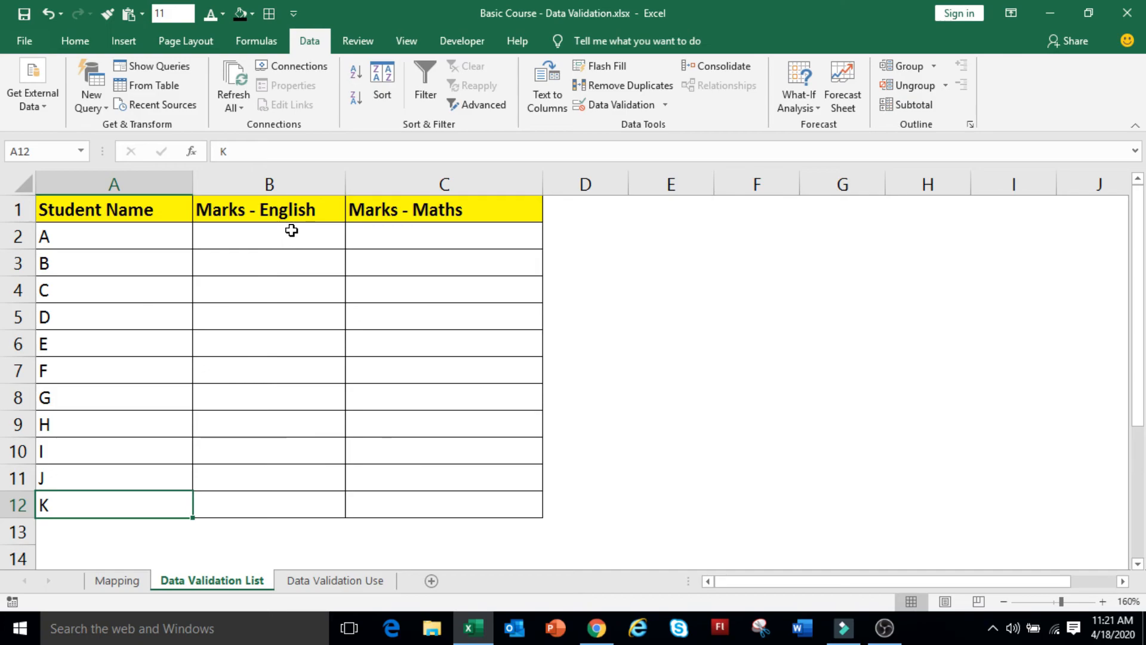
Allow only whole numbers from 0 to 100 in the English and Maths marks B2:C12.
drag(292, 230, 405, 501)
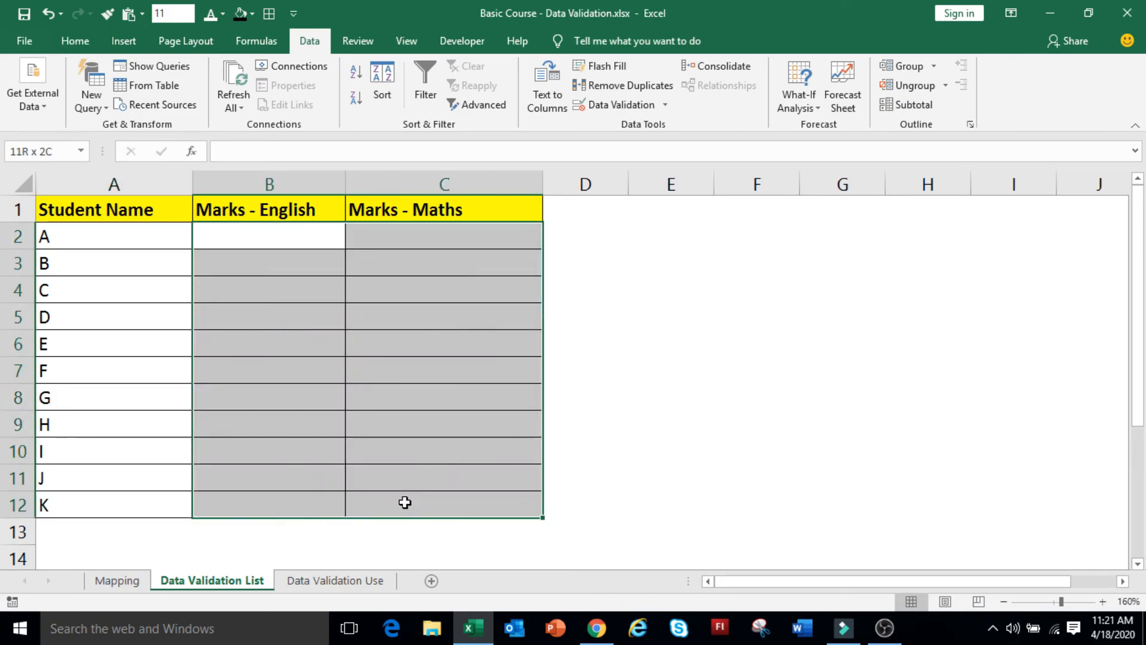
click(615, 106)
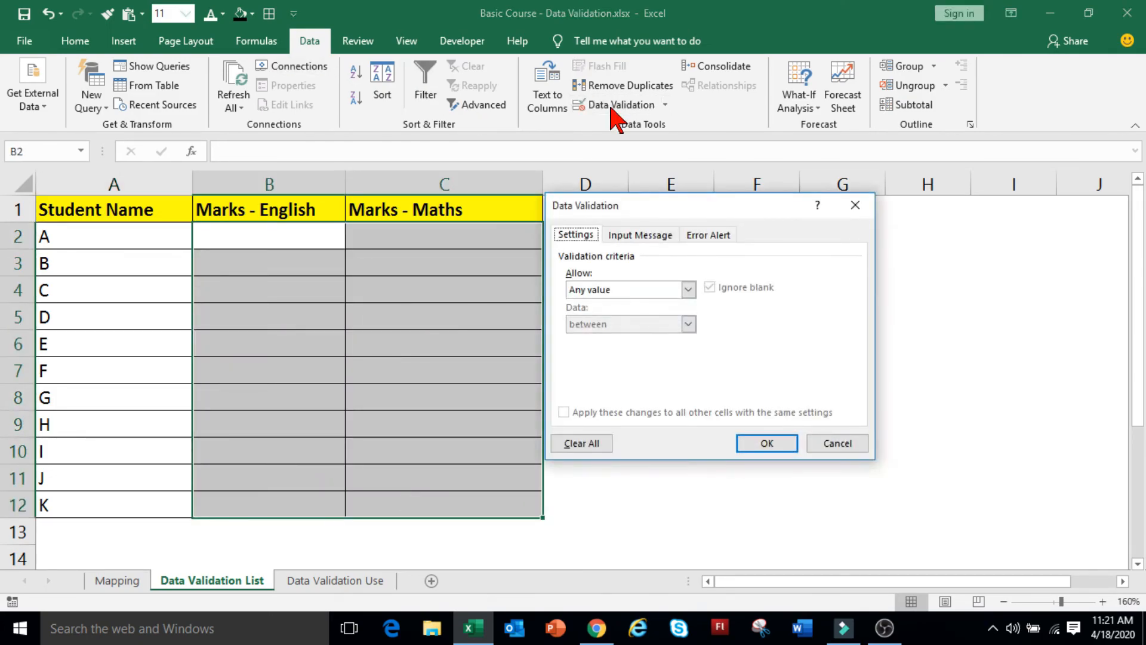
click(601, 289)
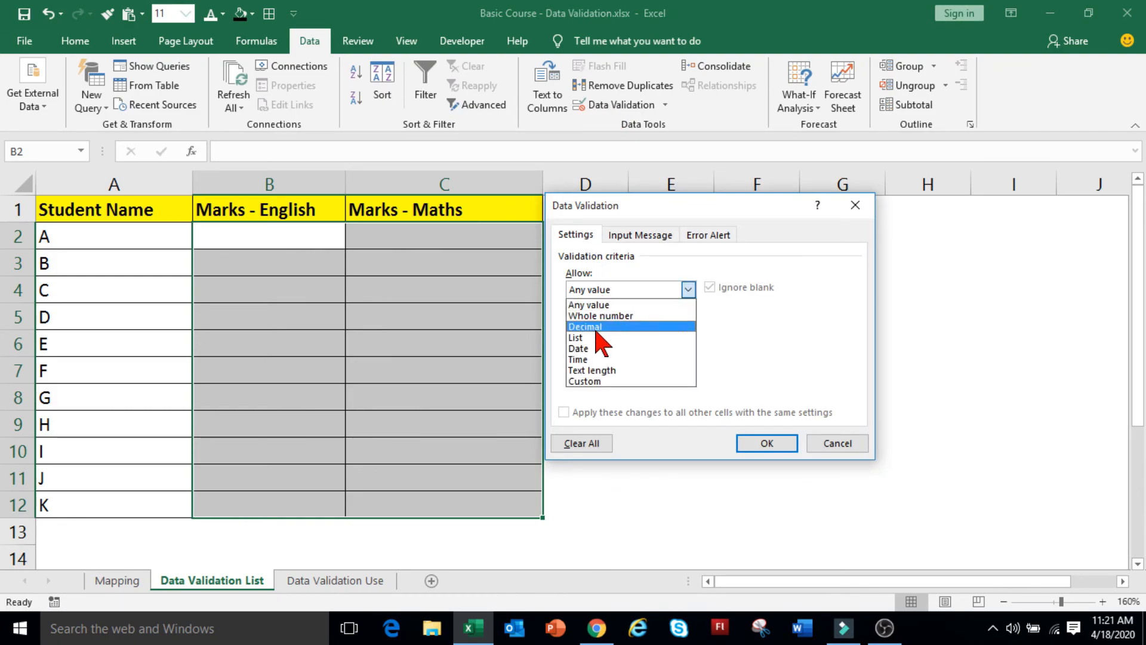
click(604, 316)
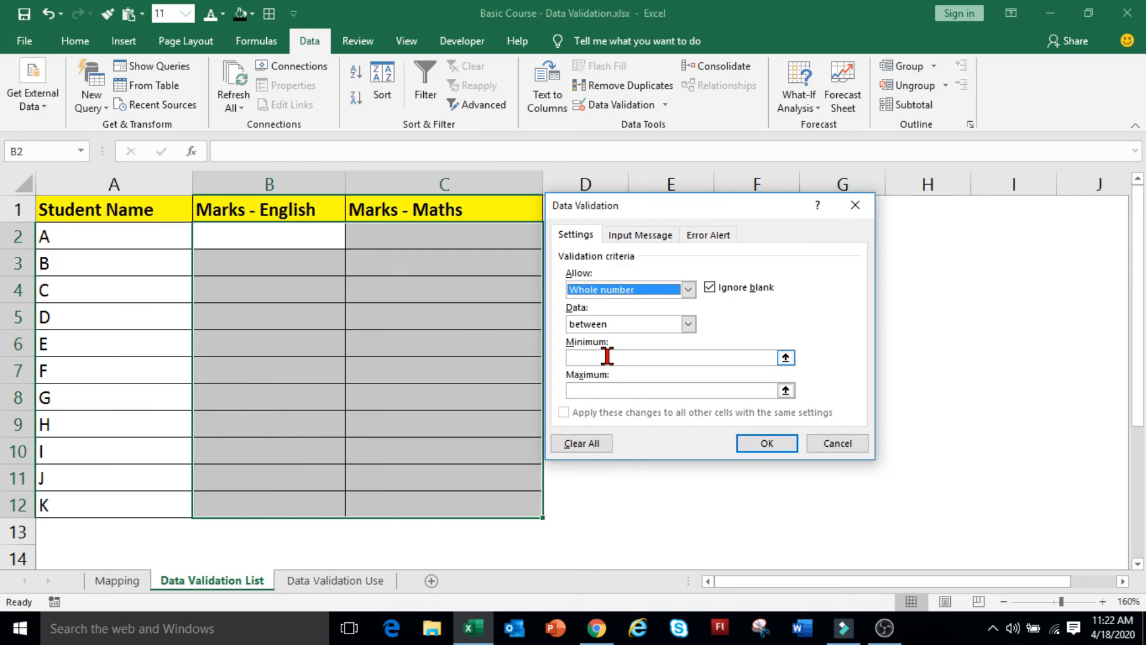
click(607, 357)
text(0)
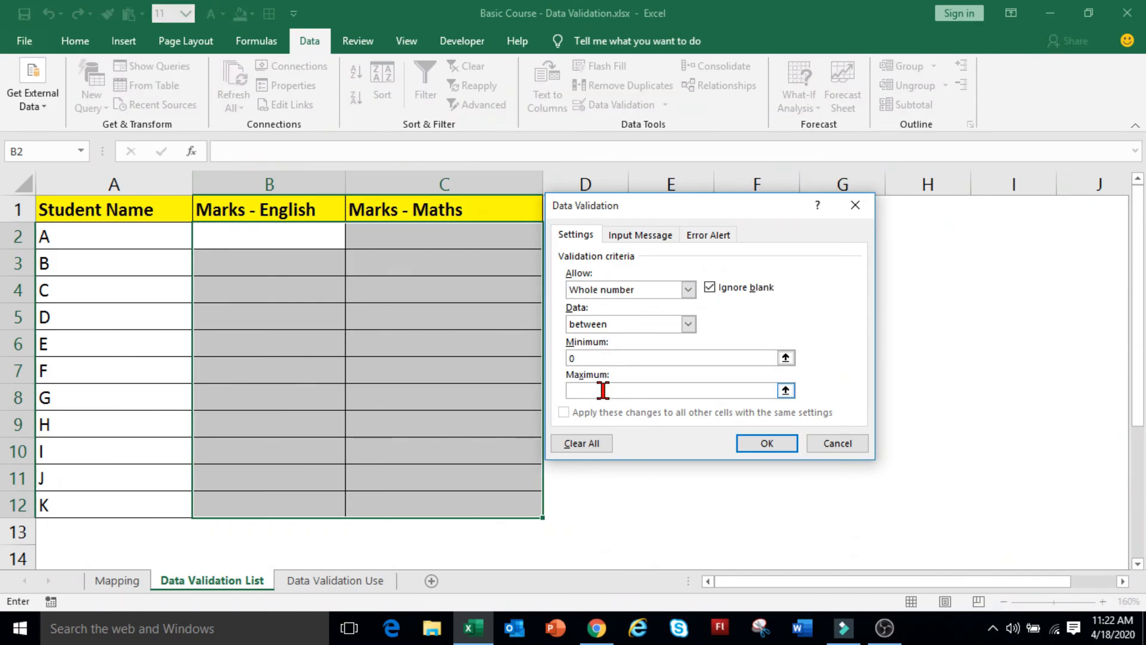
click(603, 389)
text(100)
click(764, 446)
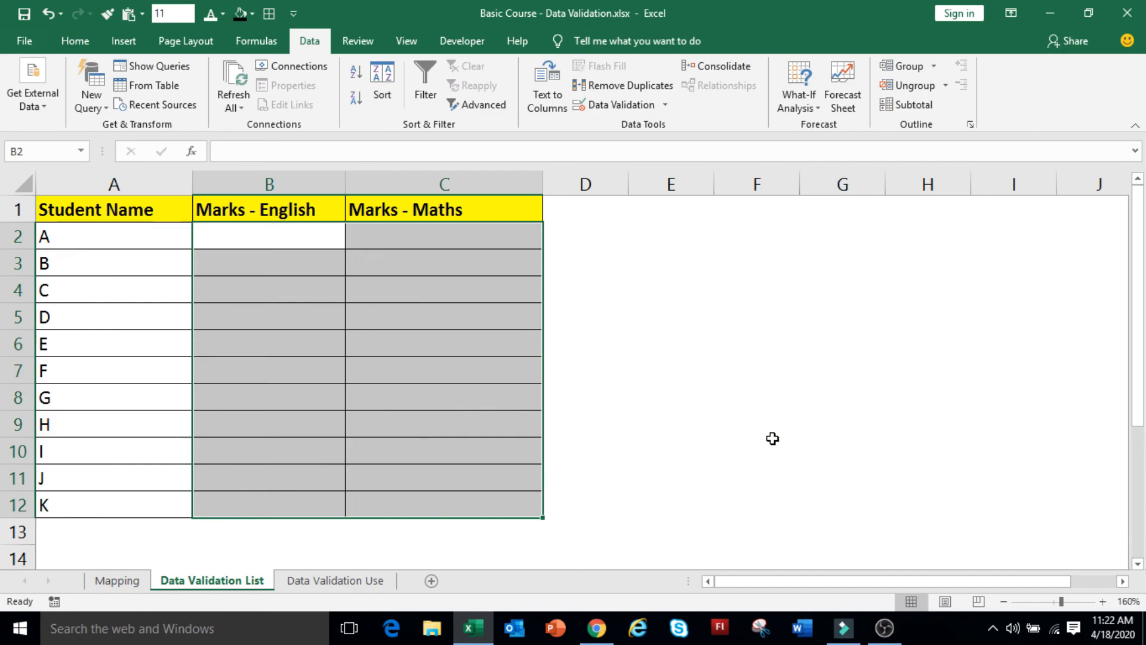
click(297, 241)
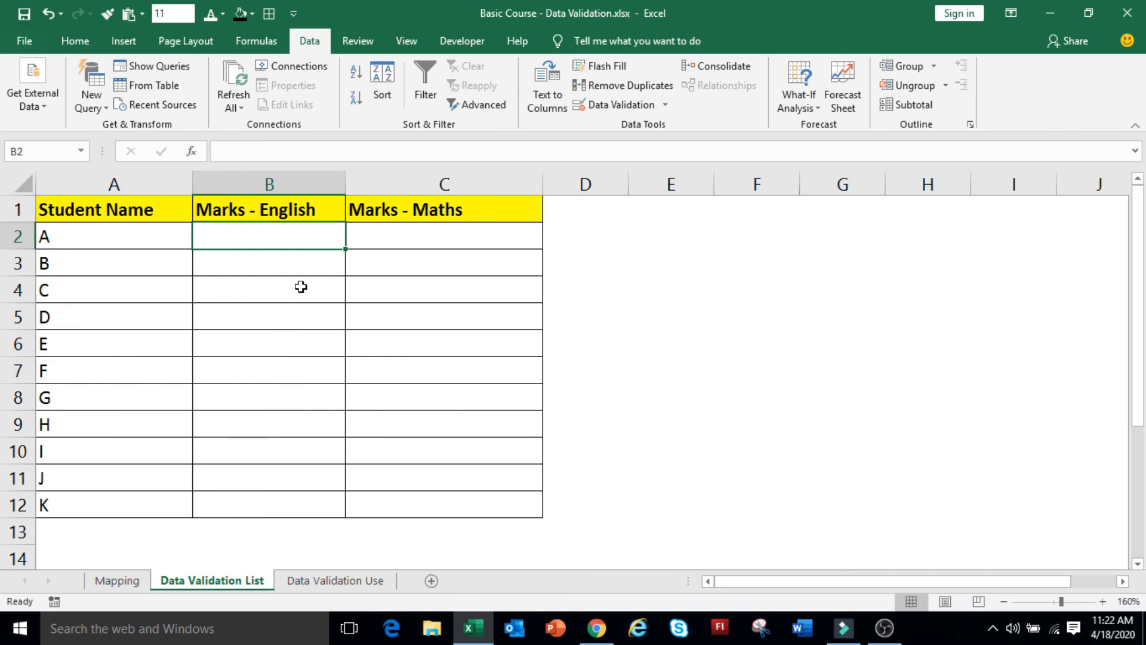
Enter 45 as student A's English mark in B2, then confirm 230 in B5 triggers the validation error.
text(45)
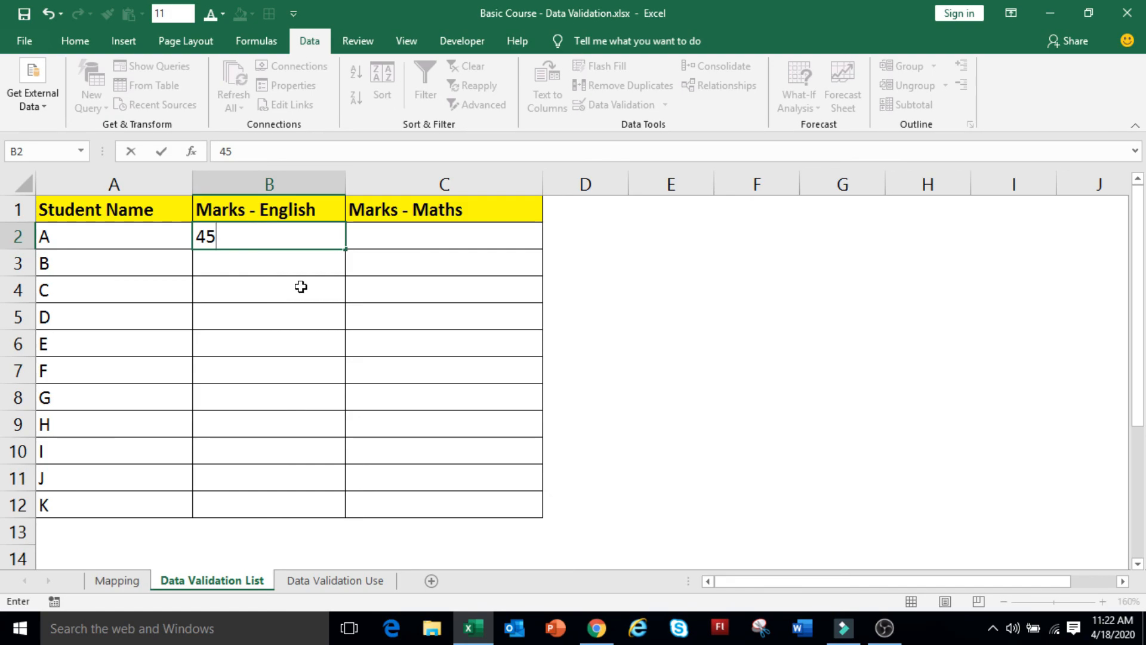
key(Return)
key(Return)
key(Return)
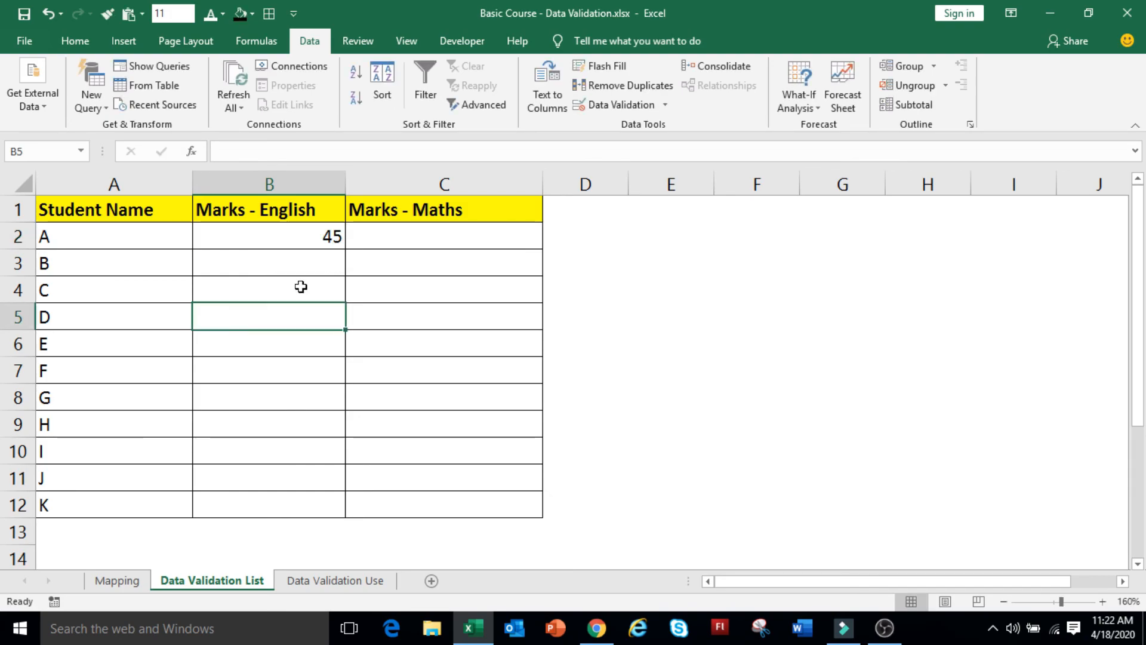
text(230)
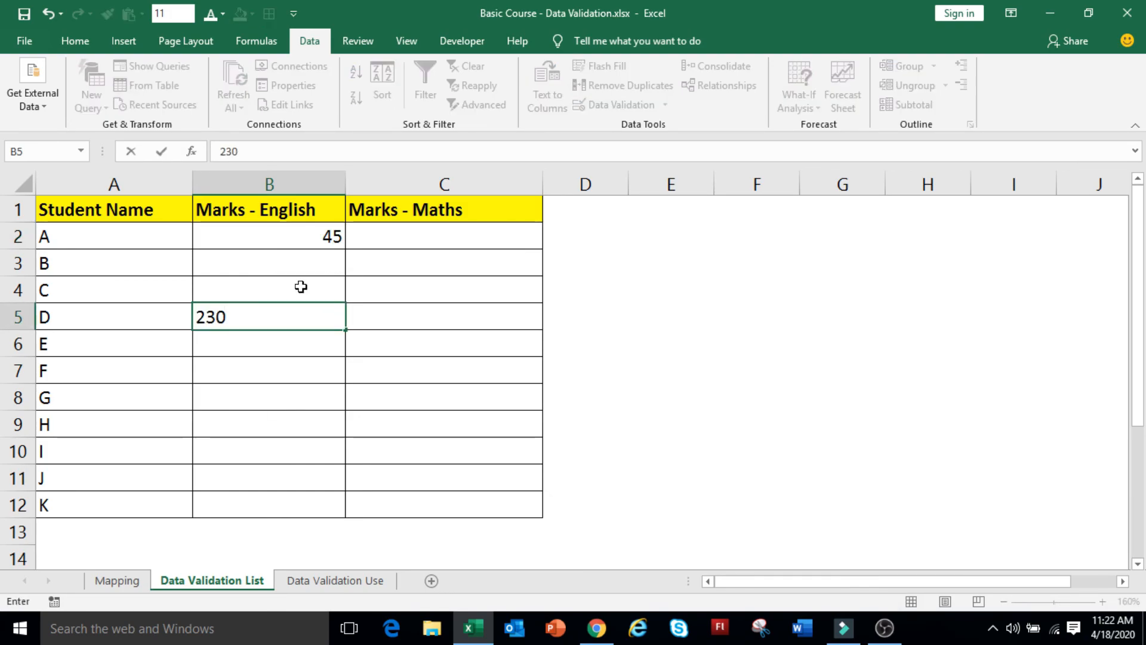
key(Return)
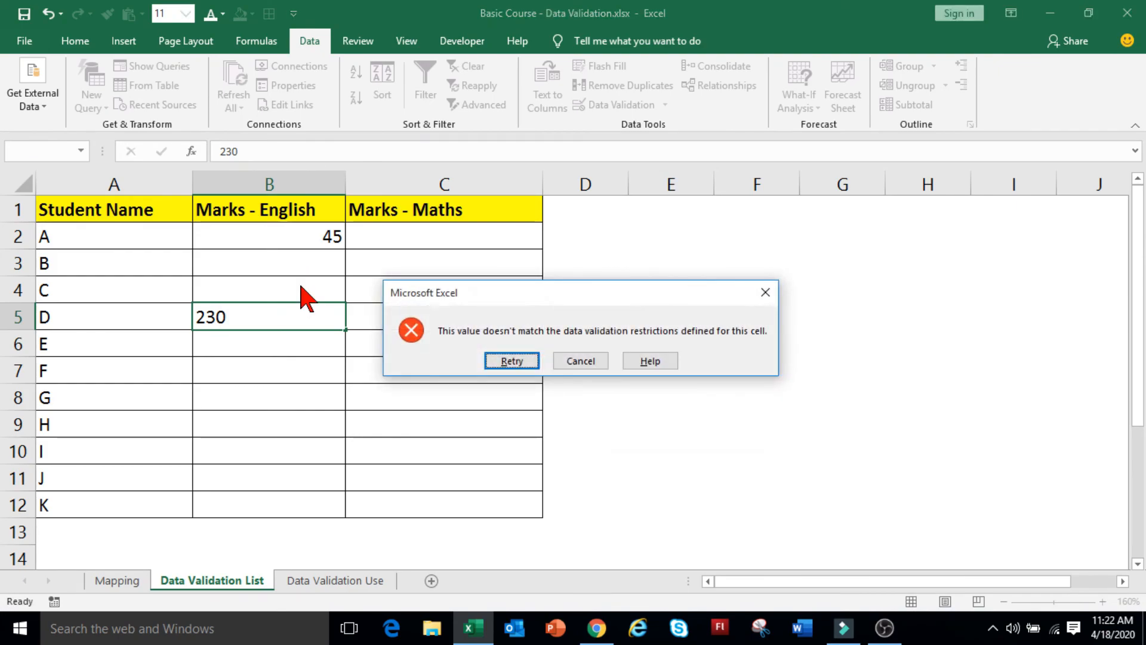